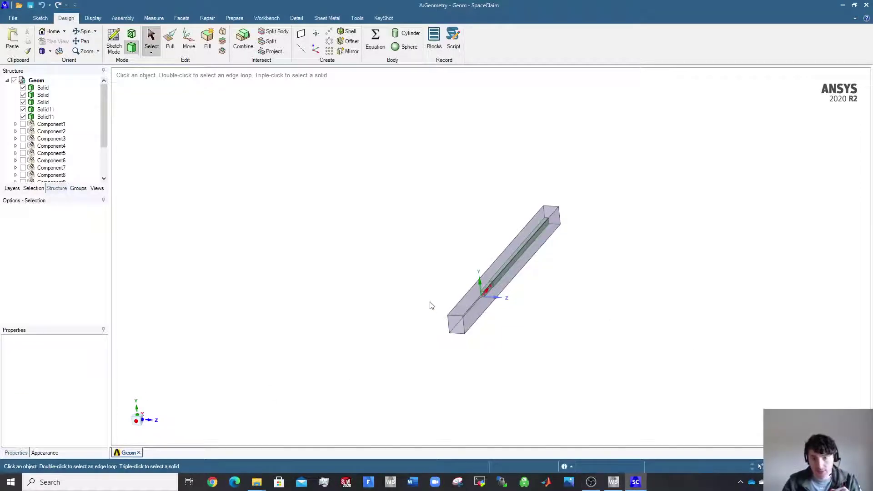
# Examine the rectangular enclosure and the inner box inside it from several angles.
pyautogui.moveTo(520, 304); pyautogui.dragTo(455, 273, button='middle')
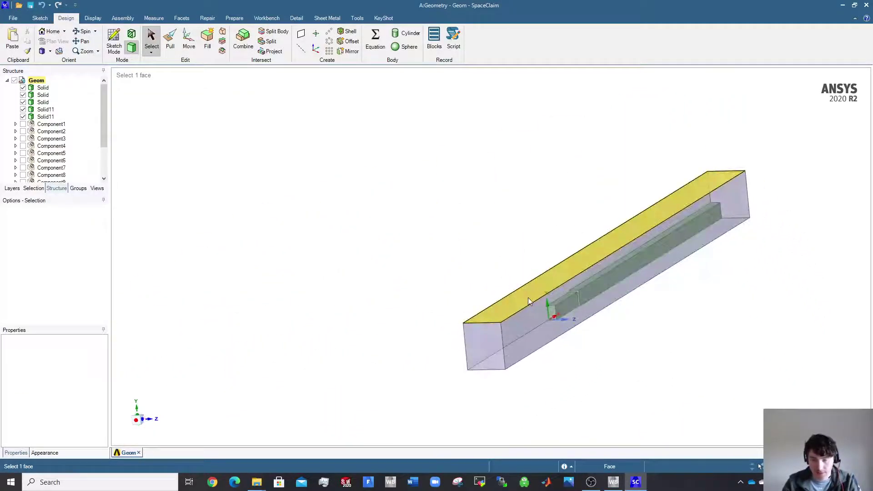
pyautogui.click(364, 287)
pyautogui.scroll(-4, 648, 332)
pyautogui.moveTo(617, 314); pyautogui.dragTo(705, 341, button='middle')
pyautogui.click(705, 341)
pyautogui.scroll(-4, 703, 337)
pyautogui.scroll(8, 665, 341)
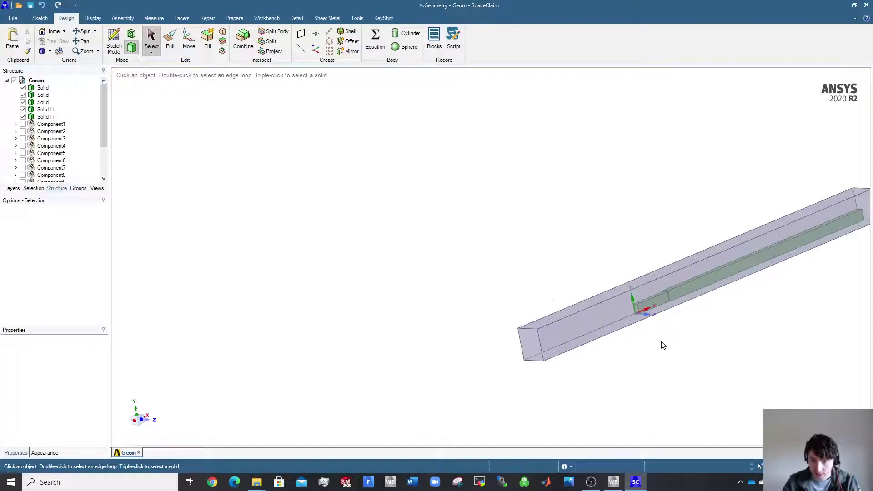
pyautogui.keyDown('shift'); pyautogui.moveTo(650, 342); pyautogui.dragTo(380, 263, button='middle'); pyautogui.keyUp('shift')
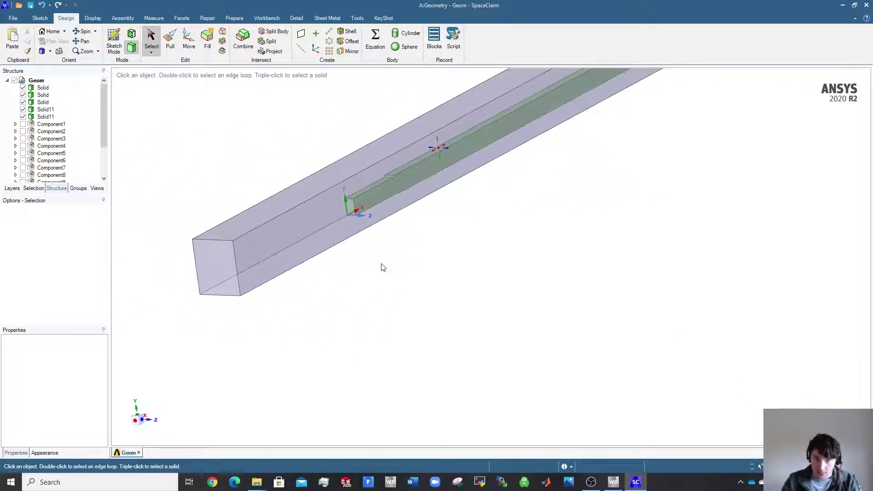
pyautogui.scroll(-1, 387, 263)
pyautogui.keyDown('ctrl'); pyautogui.moveTo(438, 246); pyautogui.dragTo(516, 290, button='middle'); pyautogui.keyUp('ctrl')
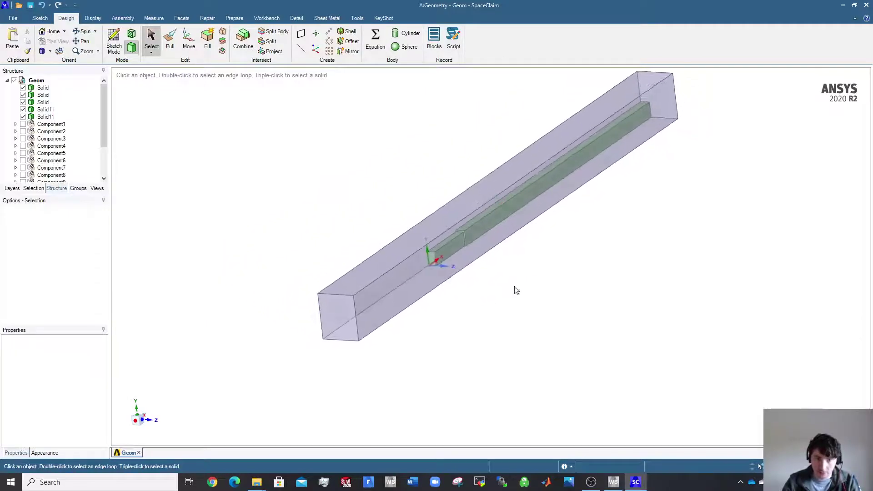
pyautogui.click(349, 319)
pyautogui.click(287, 306)
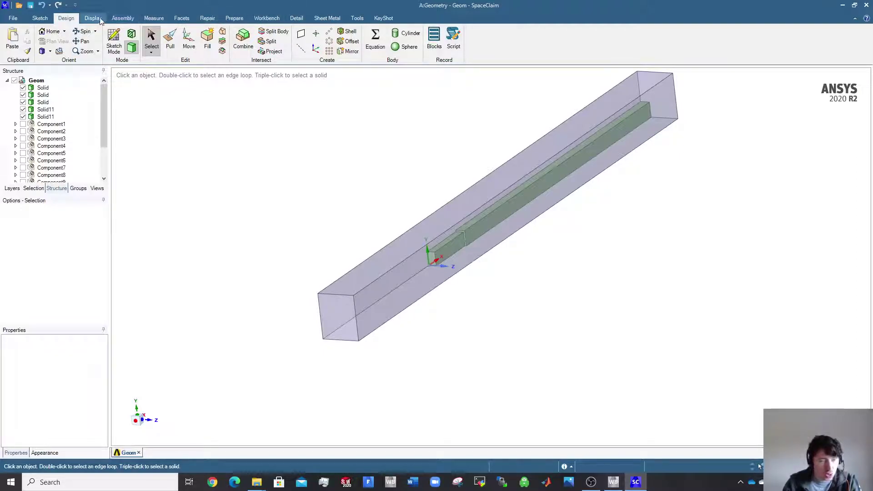
# Create a named selection called "inlet" from the enclosure's small end face nearest the origin.
pyautogui.click(79, 188)
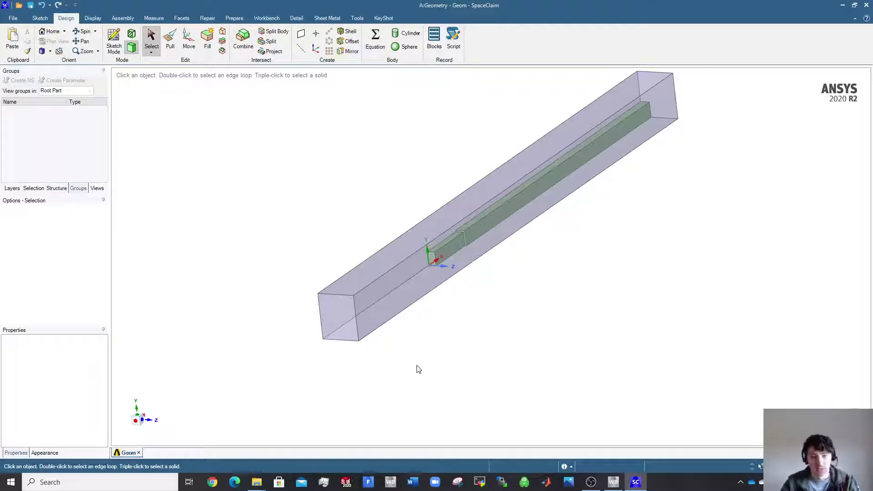
pyautogui.click(329, 323)
pyautogui.rightClick(329, 323)
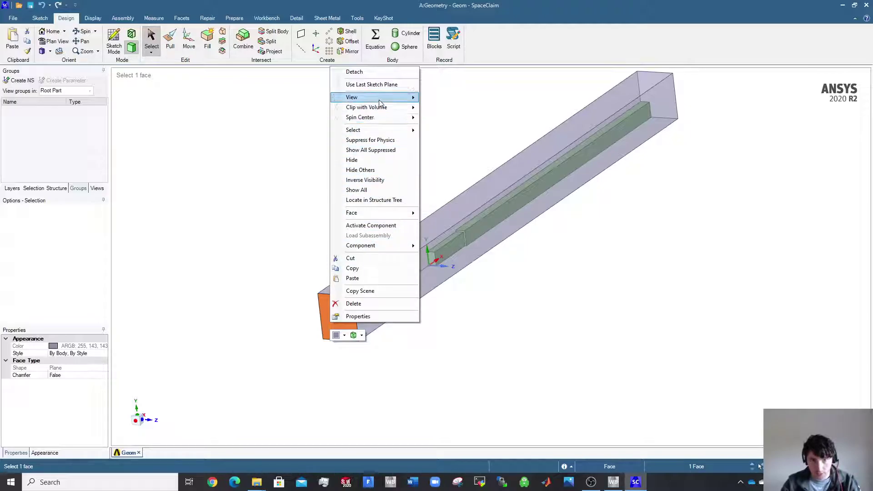
pyautogui.click(259, 185)
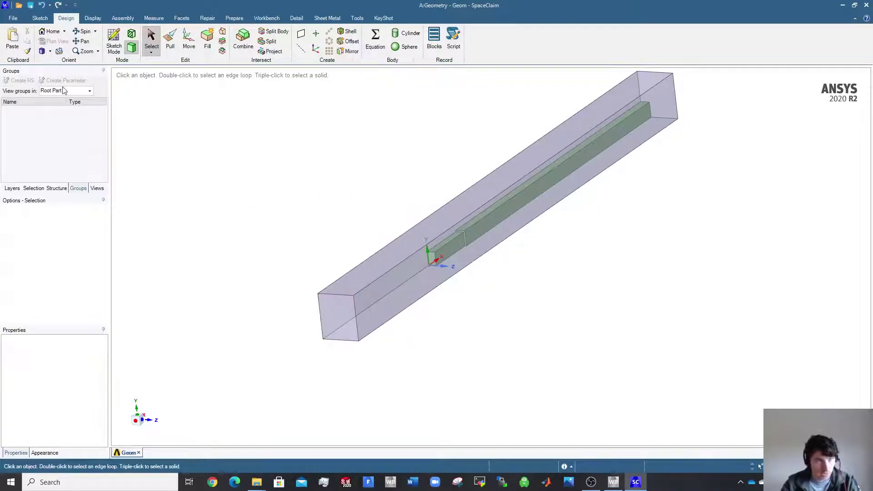
pyautogui.click(341, 328)
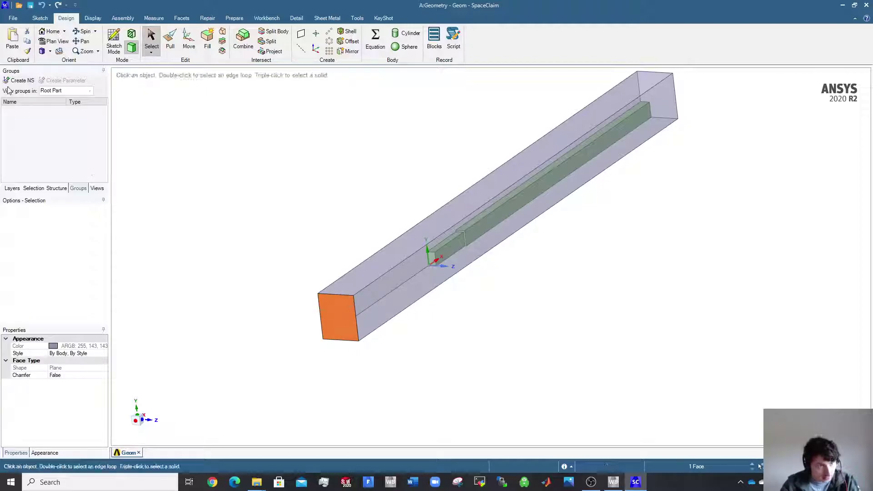
pyautogui.click(20, 80)
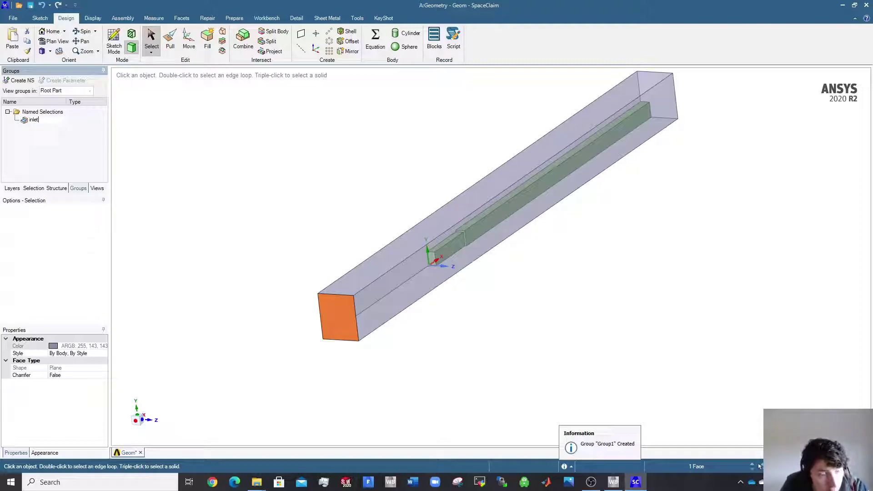
pyautogui.click(187, 133)
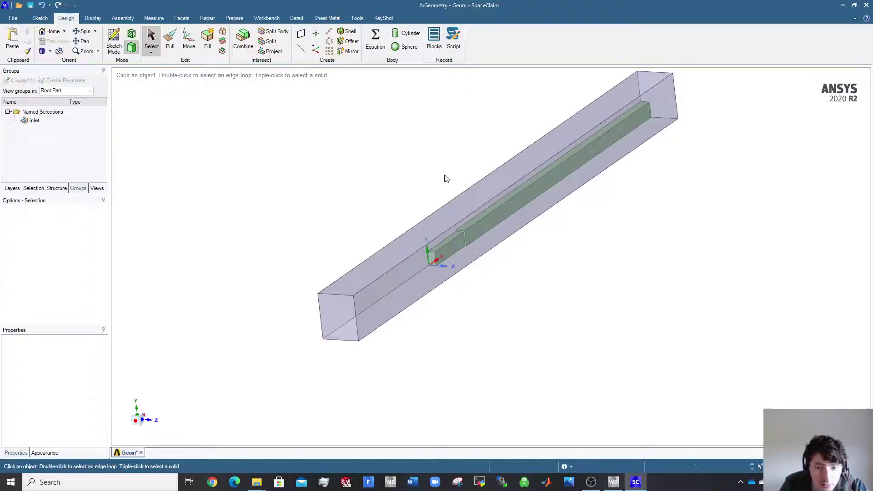
pyautogui.click(628, 112)
pyautogui.moveTo(628, 112); pyautogui.dragTo(629, 120, button='middle')
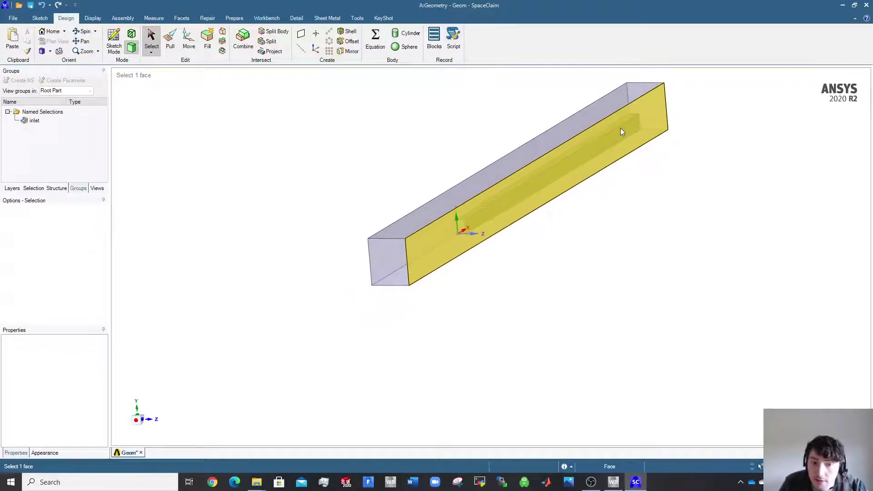
pyautogui.click(430, 217)
pyautogui.keyDown('ctrl'); pyautogui.click(439, 255); pyautogui.keyUp('ctrl')
pyautogui.moveTo(516, 272); pyautogui.dragTo(537, 253, button='middle')
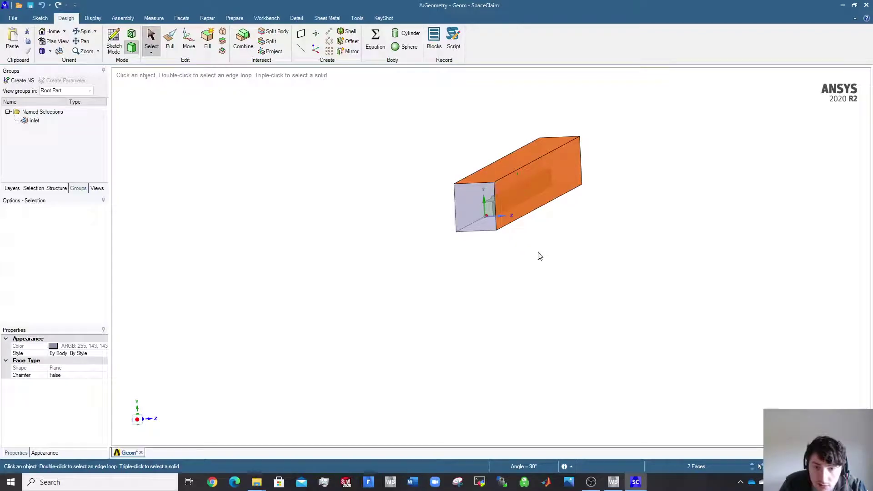
pyautogui.click(539, 256)
# Create a named selection called "side" from the enclosure's long vertical face on the positive Z side.
pyautogui.click(516, 191)
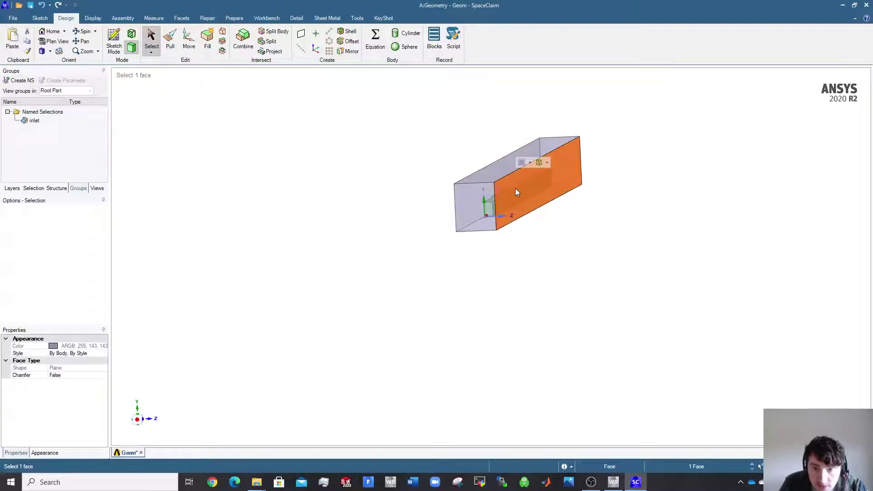
pyautogui.click(7, 83)
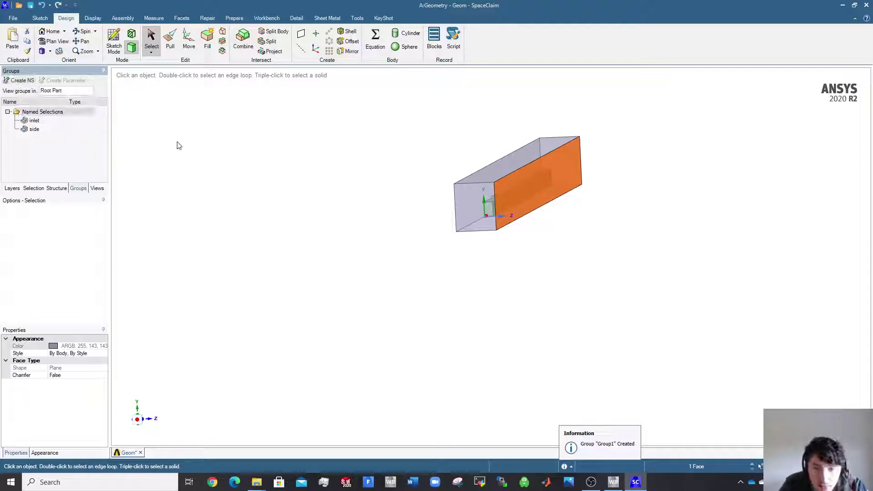
pyautogui.click(391, 182)
# Create a named selection called "sky" from the enclosure's upper face.
pyautogui.click(509, 169)
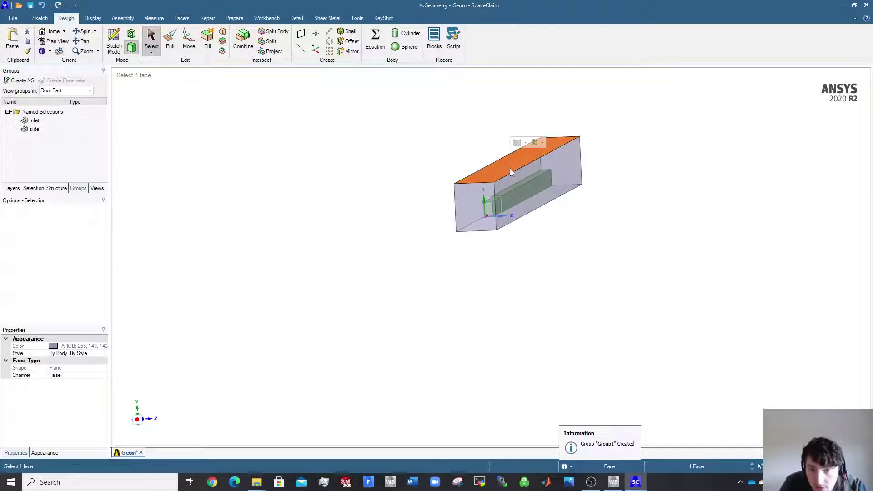
pyautogui.click(15, 82)
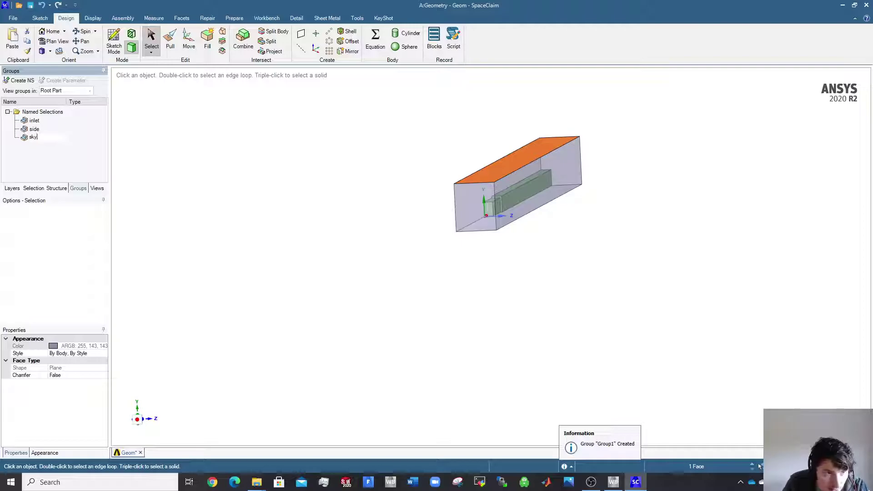
pyautogui.click(396, 190)
pyautogui.moveTo(398, 191); pyautogui.dragTo(550, 181, button='middle')
pyautogui.click(445, 185)
pyautogui.click(444, 192)
pyautogui.click(219, 165)
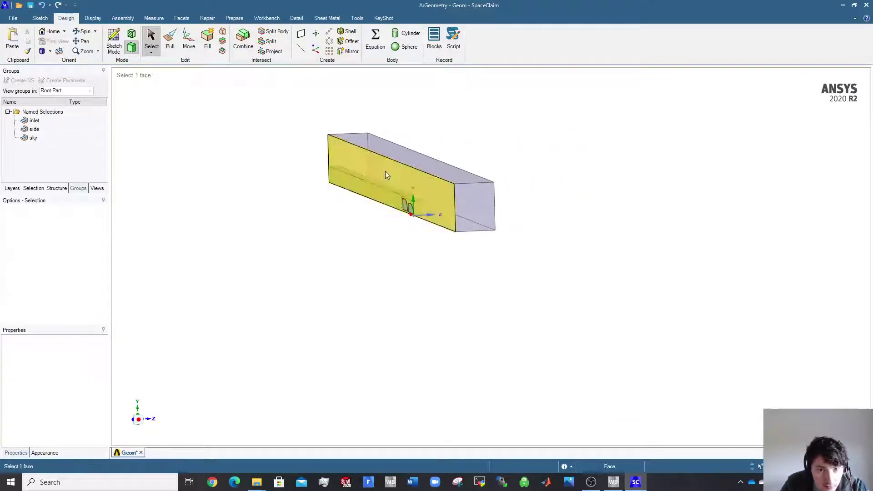
pyautogui.click(375, 170)
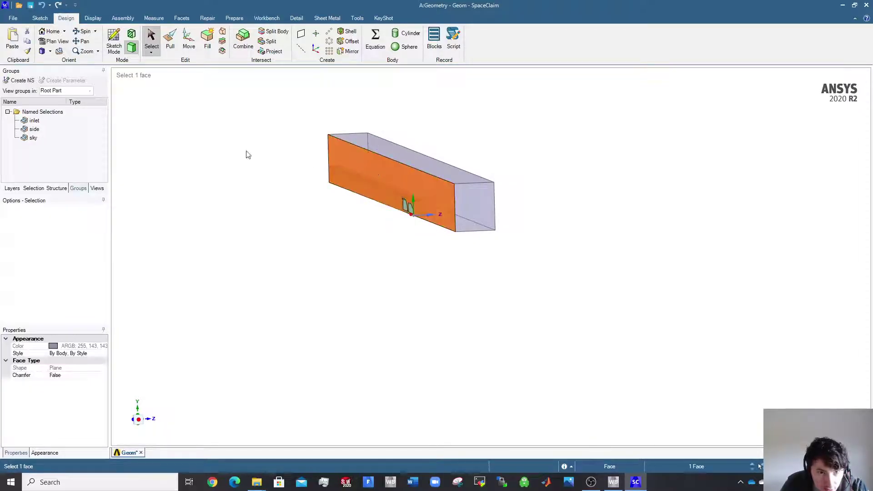
pyautogui.click(14, 85)
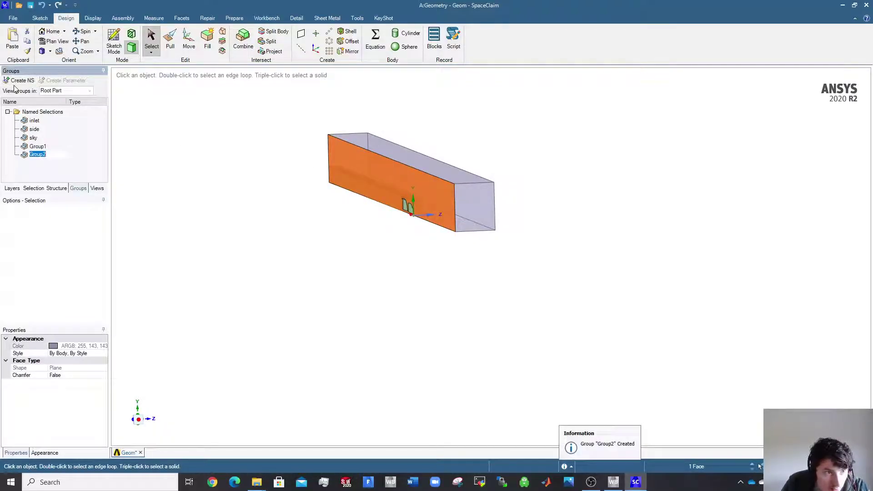
pyautogui.click(128, 129)
pyautogui.click(55, 146)
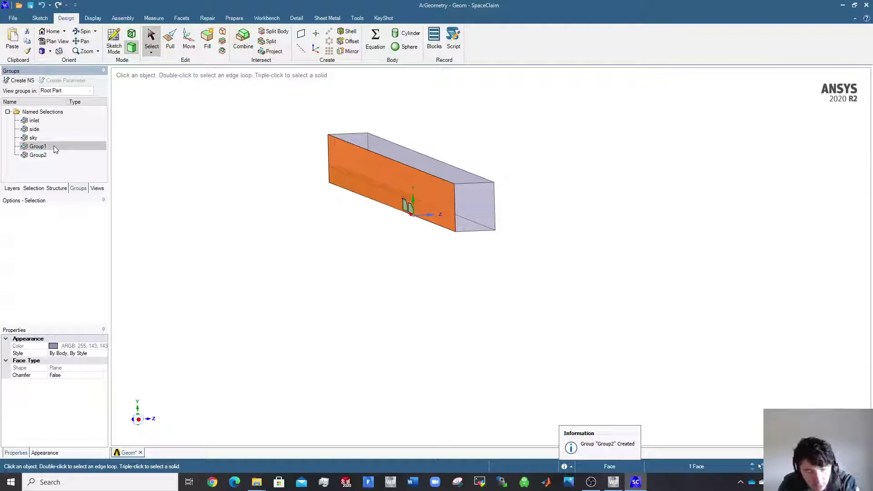
pyautogui.press('Delete')
pyautogui.click(51, 147)
pyautogui.press('Delete')
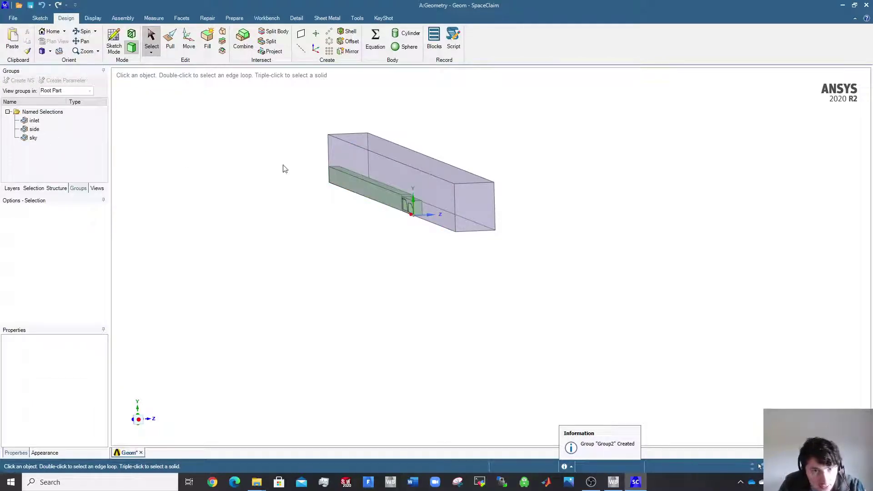
# Create a named selection called "symmetry" from the long vertical face containing the cutouts, and check the symmetry and inlet selections.
pyautogui.click(375, 174)
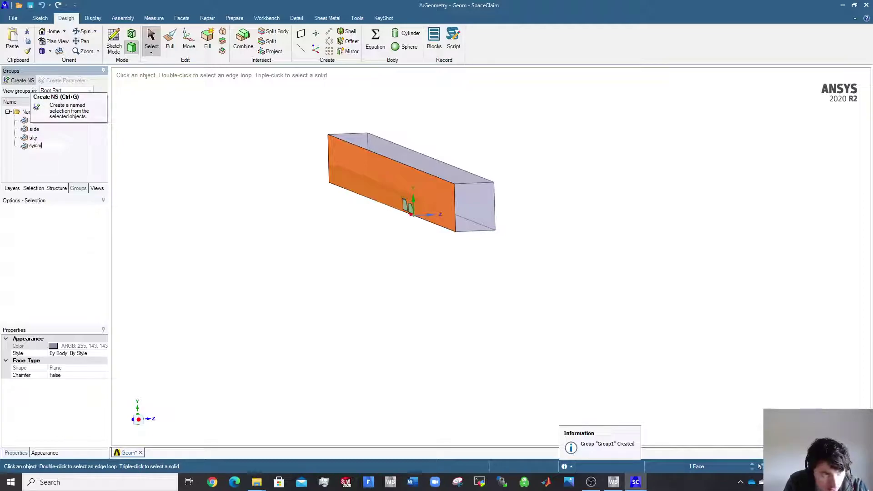
pyautogui.click(224, 240)
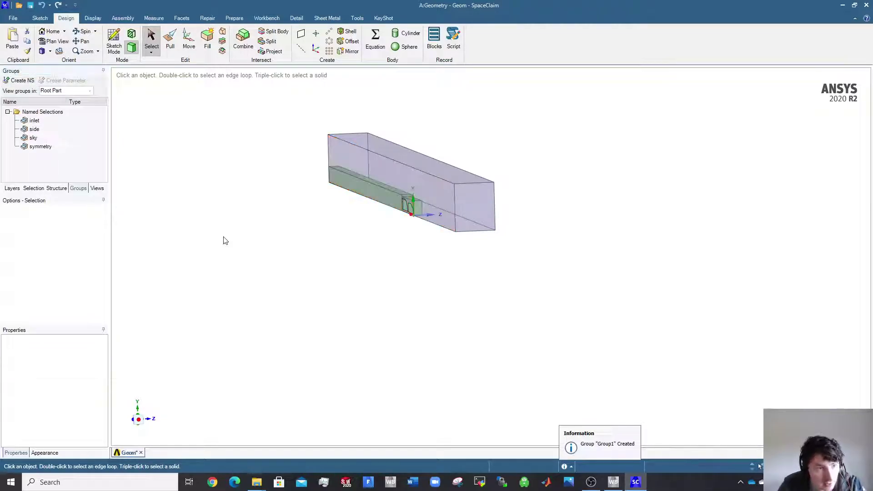
pyautogui.click(64, 147)
pyautogui.click(59, 161)
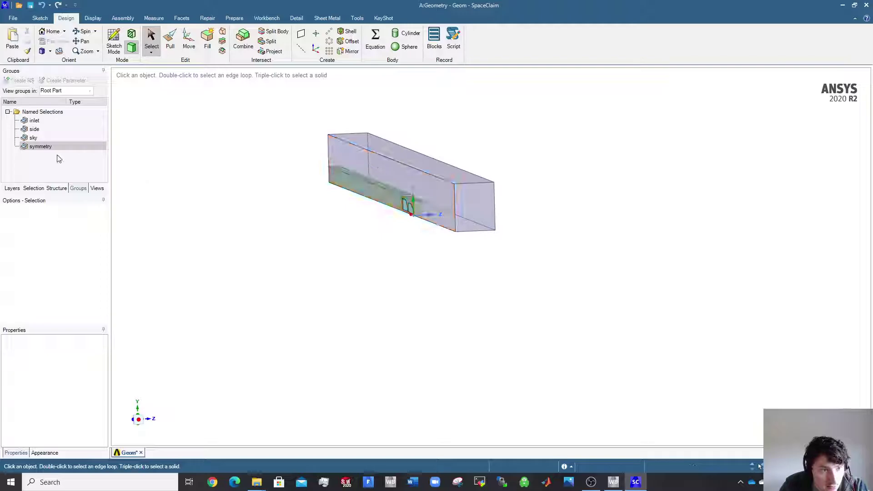
pyautogui.click(38, 122)
pyautogui.click(209, 187)
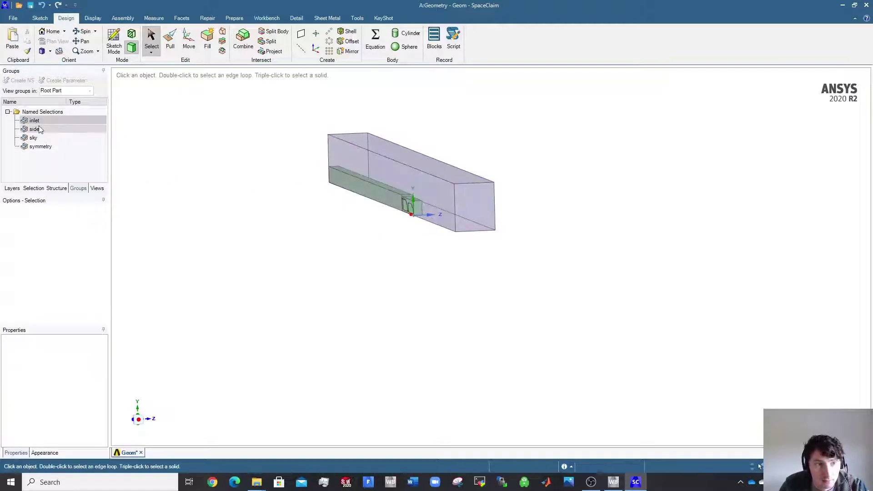
# Create a named selection called "outlet" from the enclosure's small end face opposite the inlet.
pyautogui.moveTo(351, 178); pyautogui.dragTo(496, 198, button='middle')
pyautogui.click(248, 141)
pyautogui.click(249, 144)
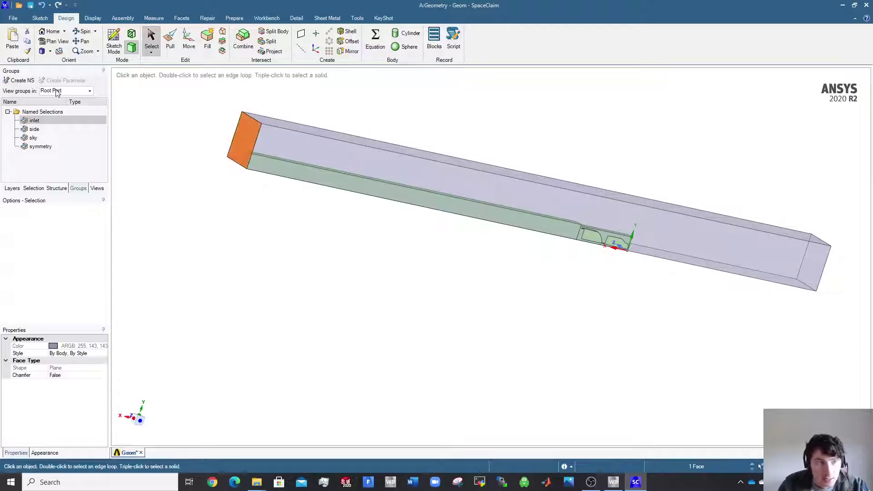
pyautogui.click(10, 84)
pyautogui.write('outlet')
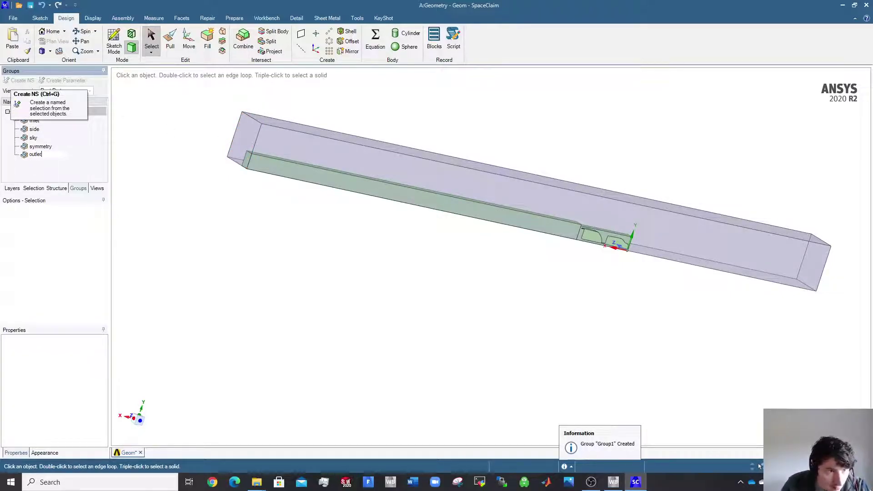
pyautogui.click(176, 187)
# Create a named selection called "ground" from the enclosure's underside face.
pyautogui.moveTo(272, 182); pyautogui.dragTo(289, 121, button='middle')
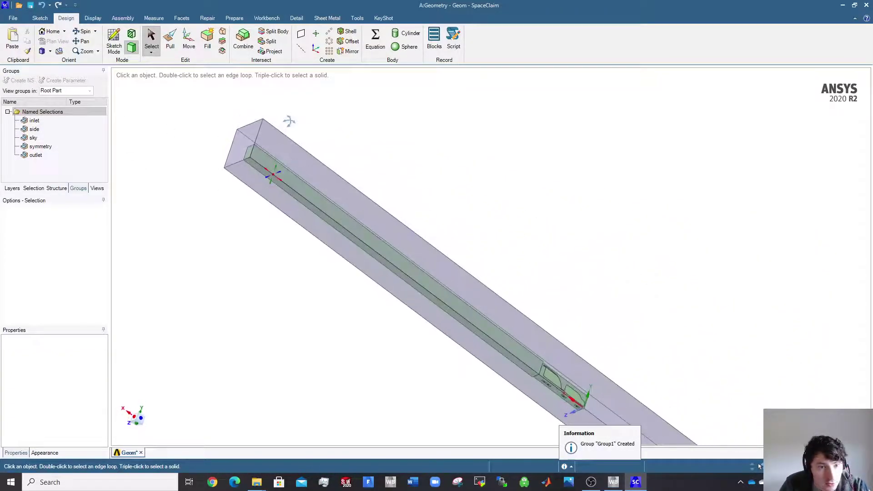
pyautogui.click(256, 195)
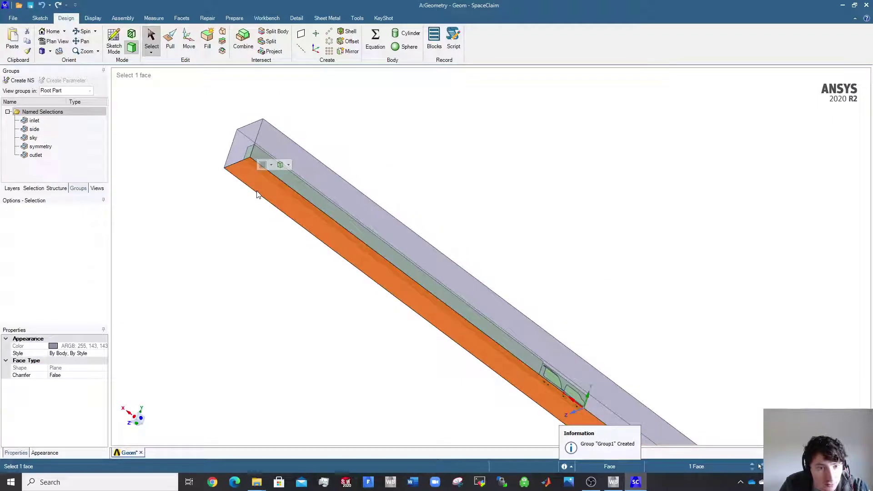
pyautogui.click(20, 80)
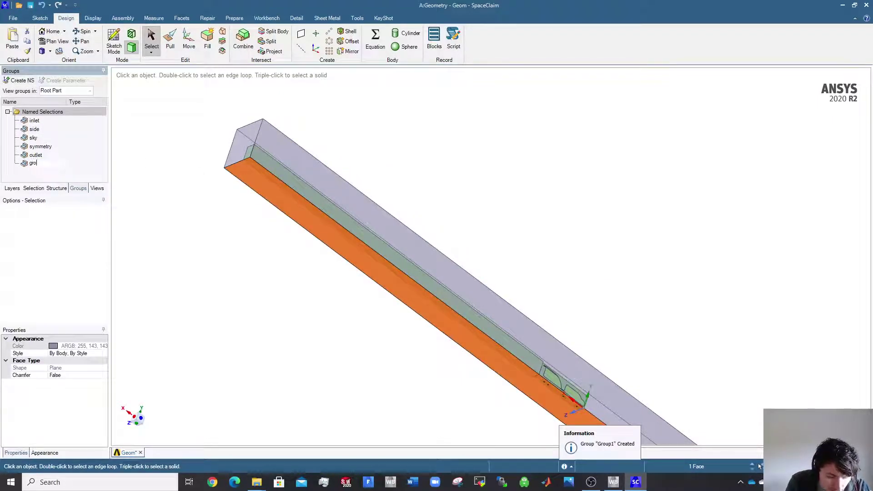
pyautogui.click(155, 135)
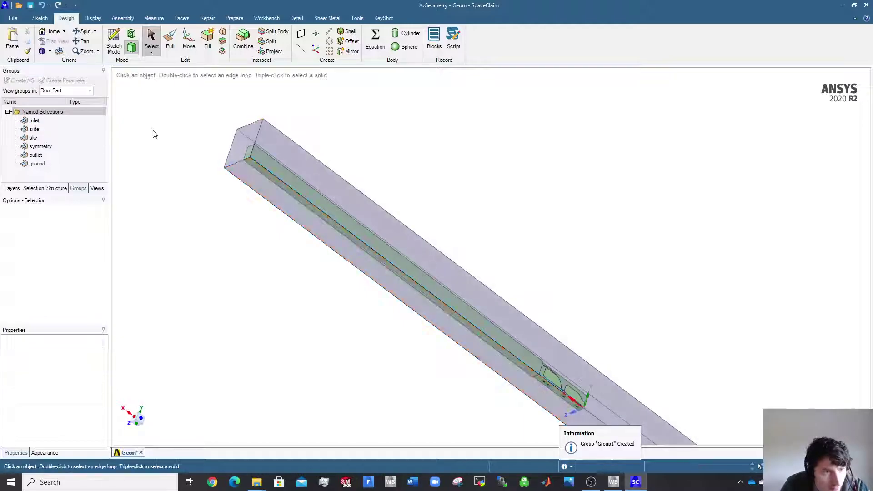
# Hide the inlet, side, sky, symmetry, outlet and ground named selections together.
pyautogui.click(43, 121)
pyautogui.keyDown('ctrl'); pyautogui.click(46, 129); pyautogui.keyUp('ctrl')
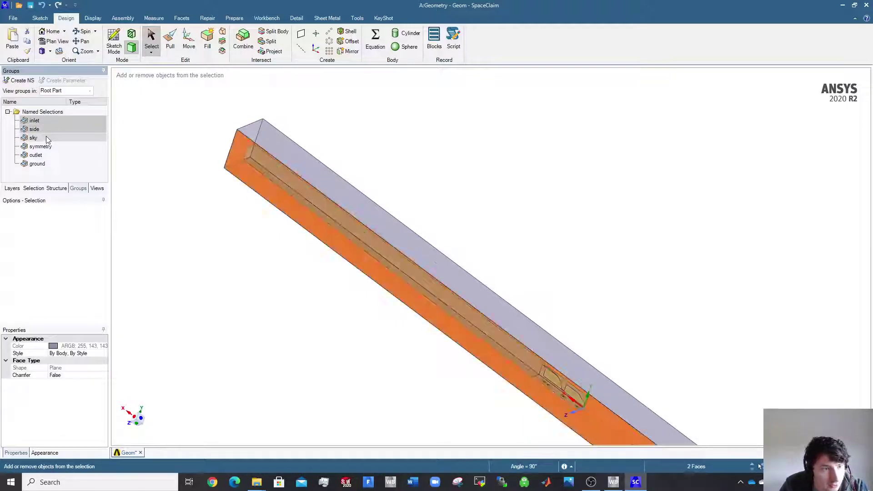
pyautogui.keyDown('ctrl'); pyautogui.click(48, 138); pyautogui.keyUp('ctrl')
pyautogui.keyDown('ctrl'); pyautogui.click(51, 146); pyautogui.keyUp('ctrl')
pyautogui.keyDown('ctrl'); pyautogui.click(51, 155); pyautogui.keyUp('ctrl')
pyautogui.keyDown('ctrl'); pyautogui.click(52, 163); pyautogui.keyUp('ctrl')
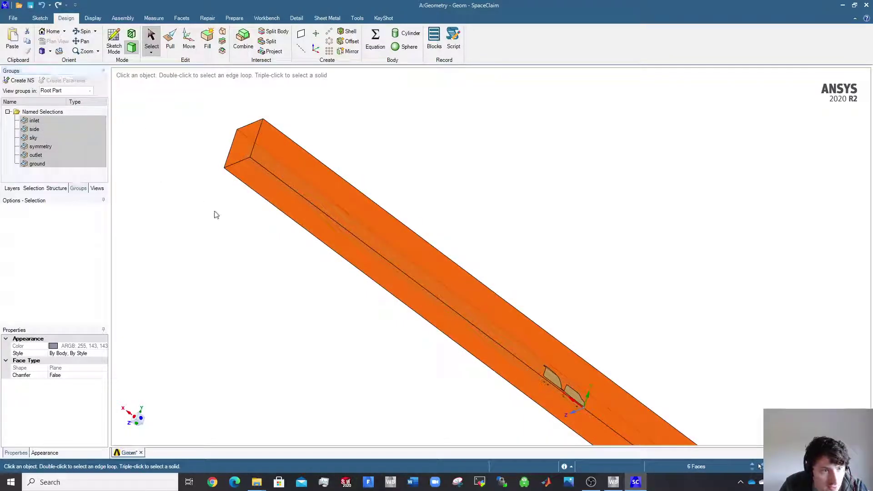
pyautogui.rightClick(56, 149)
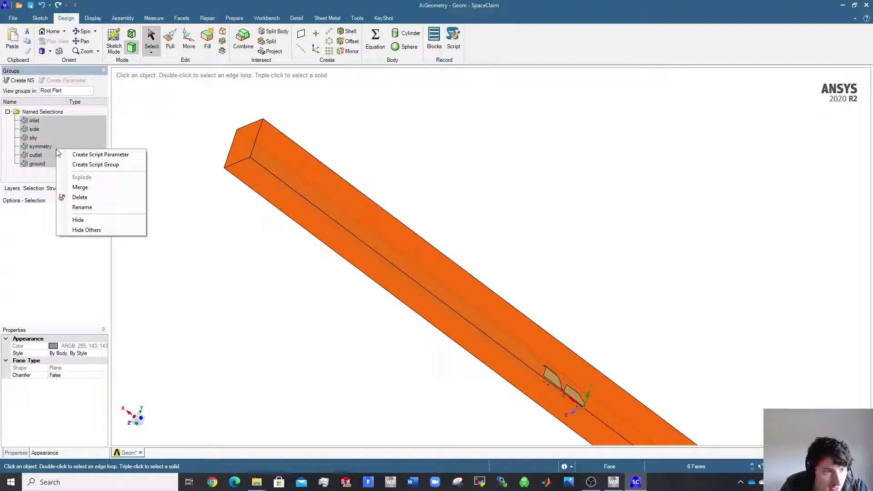
pyautogui.click(87, 219)
# Save the geometry.
pyautogui.scroll(-3, 332, 224)
pyautogui.moveTo(331, 224); pyautogui.dragTo(212, 252, button='middle')
pyautogui.moveTo(379, 254); pyautogui.dragTo(318, 297, button='middle')
pyautogui.scroll(5, 386, 324)
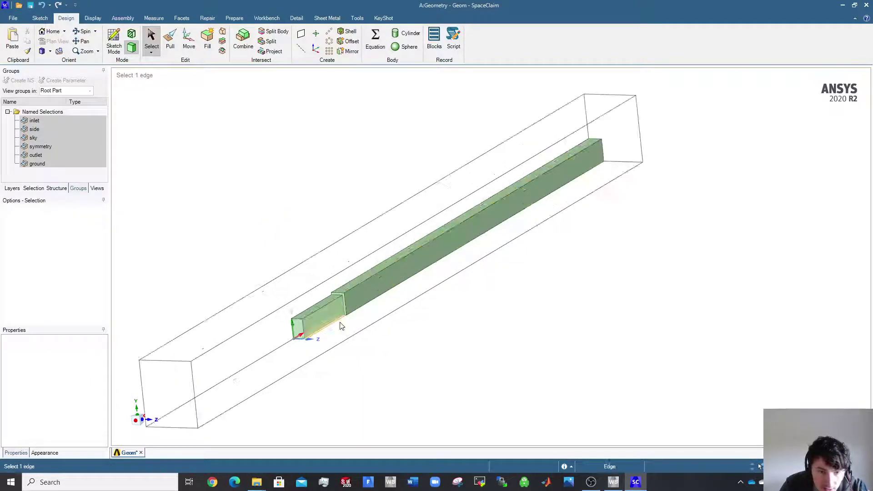
pyautogui.keyDown('shift'); pyautogui.moveTo(349, 301); pyautogui.dragTo(413, 203, button='middle'); pyautogui.keyUp('shift')
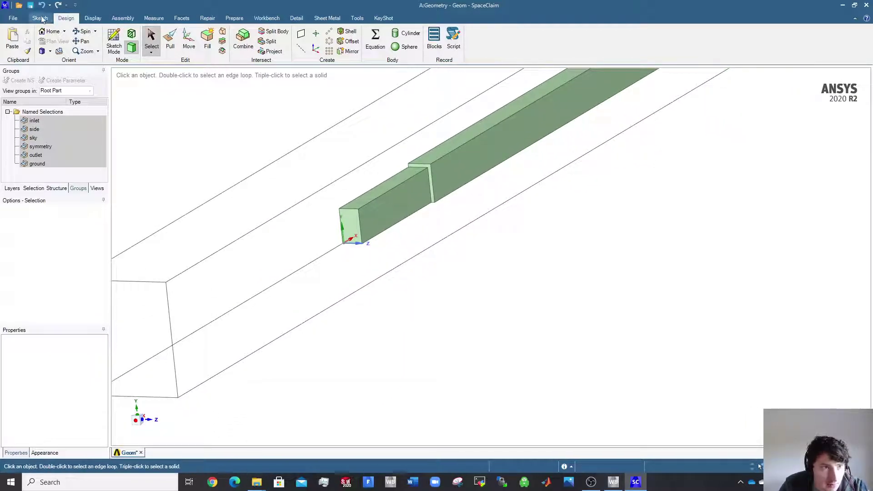
pyautogui.click(13, 18)
pyautogui.click(160, 189)
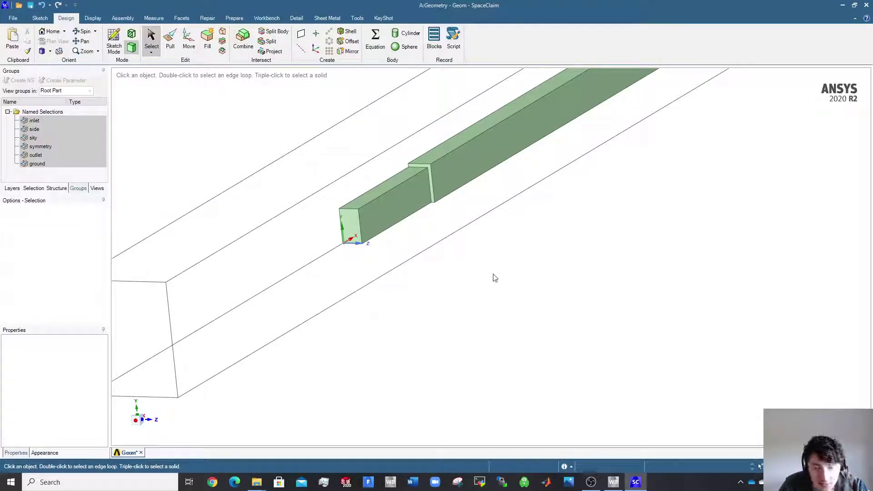
# Select the whole short box body around the vehicle and create a named selection called "boinear" from it.
pyautogui.click(412, 187)
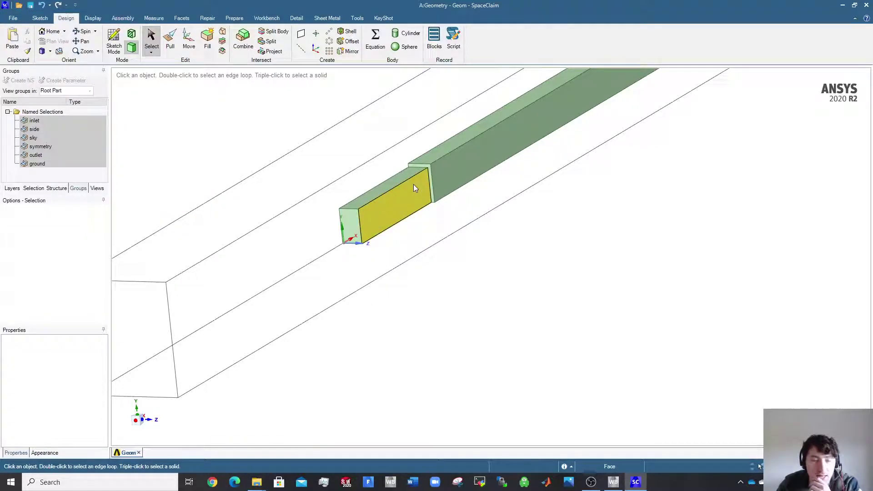
pyautogui.click(389, 200)
pyautogui.click(640, 305)
pyautogui.click(380, 225)
pyautogui.click(448, 315)
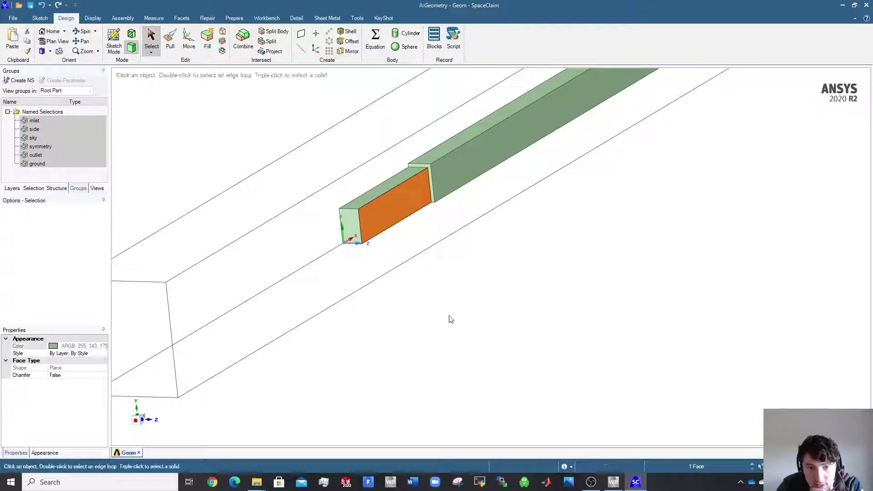
pyautogui.tripleClick(381, 224)
pyautogui.moveTo(447, 275); pyautogui.dragTo(438, 248, button='middle')
pyautogui.click(19, 81)
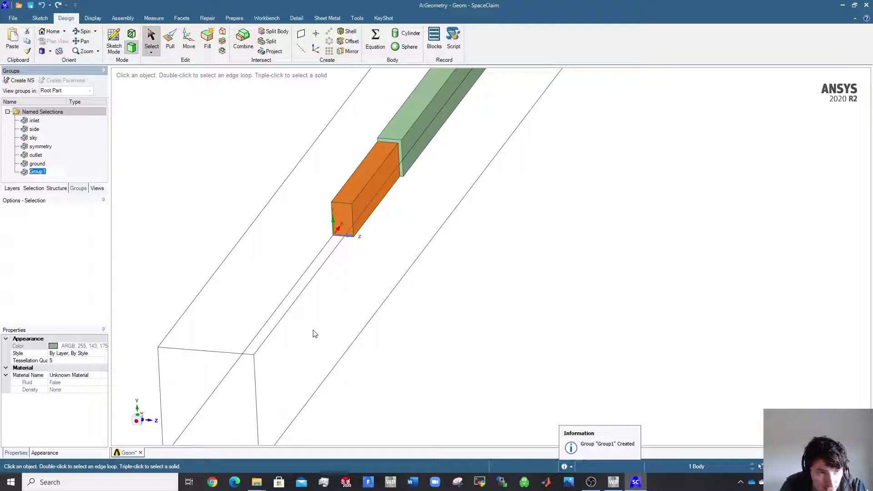
pyautogui.write('boinear')
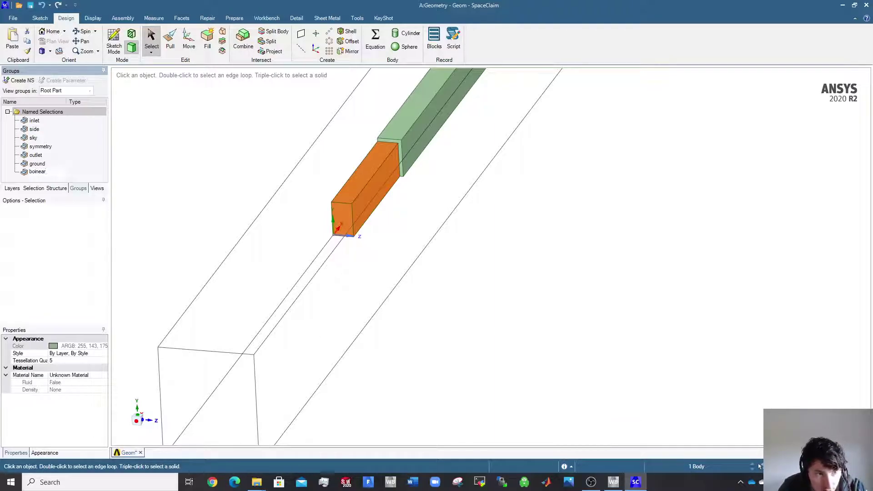
pyautogui.click(309, 323)
# Create a named selection called "boiwake" from the long box body behind the short one, and hide both boinear and boiwake.
pyautogui.click(424, 124)
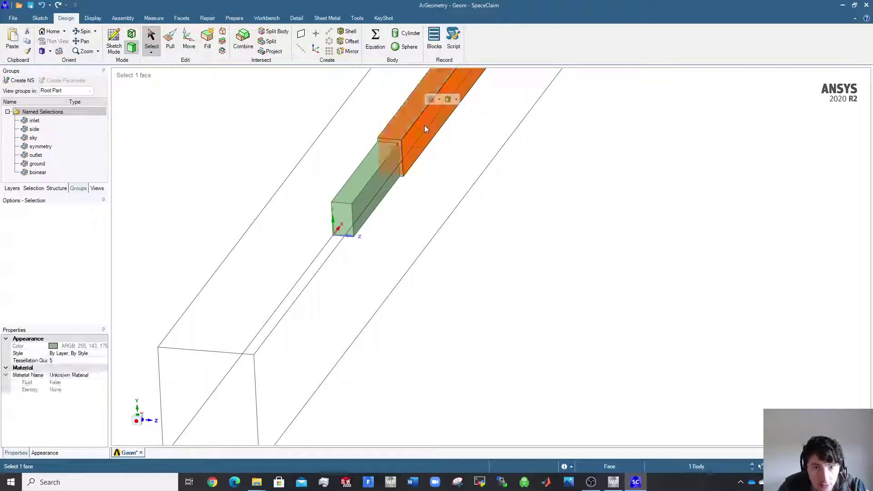
pyautogui.click(33, 85)
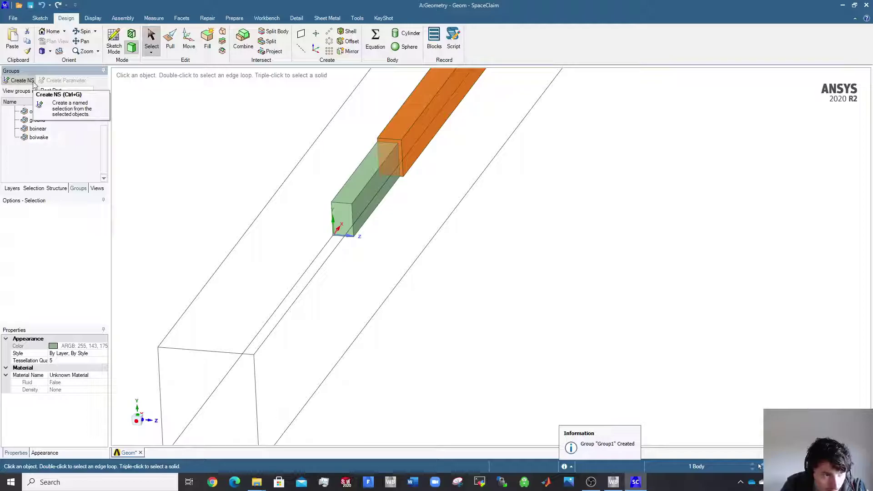
pyautogui.click(42, 130)
pyautogui.keyDown('ctrl'); pyautogui.click(44, 136); pyautogui.keyUp('ctrl')
pyautogui.rightClick(44, 136)
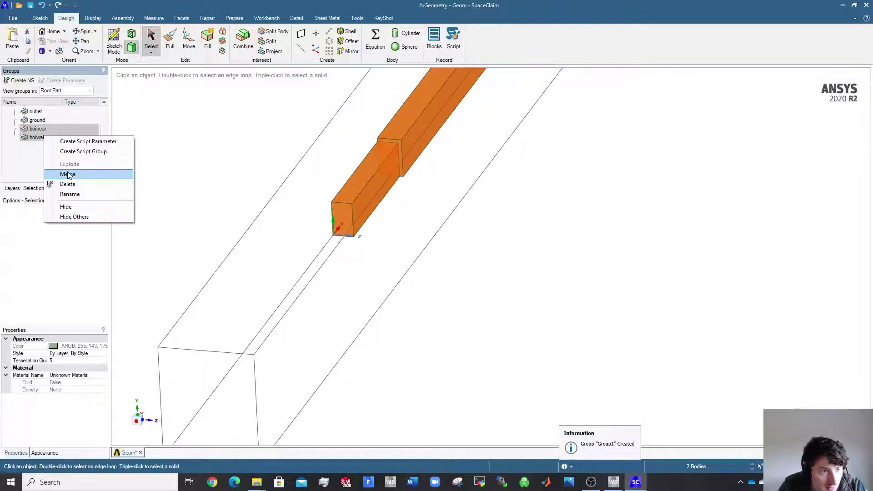
pyautogui.click(66, 206)
# Create a named selection called "boiwheels" from the three small box bodies around the vehicle and trailer wheels.
pyautogui.scroll(5, 398, 201)
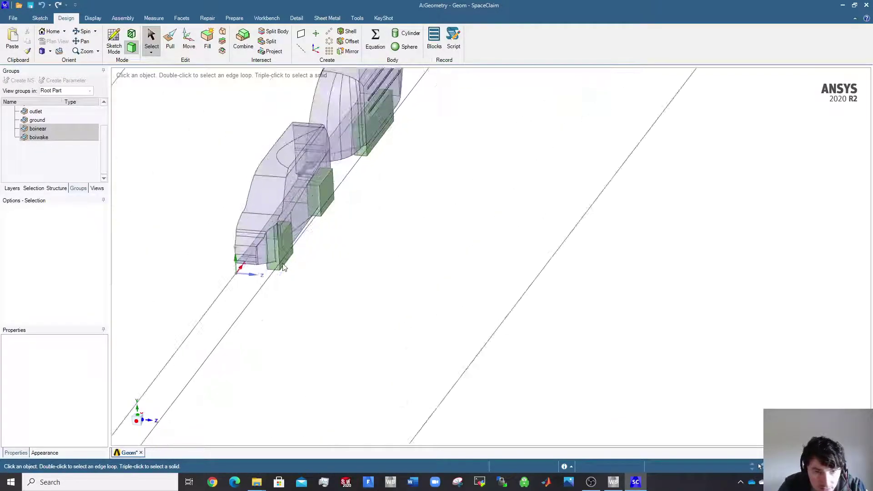
pyautogui.click(297, 247)
pyautogui.scroll(-3, 351, 247)
pyautogui.scroll(2, 389, 196)
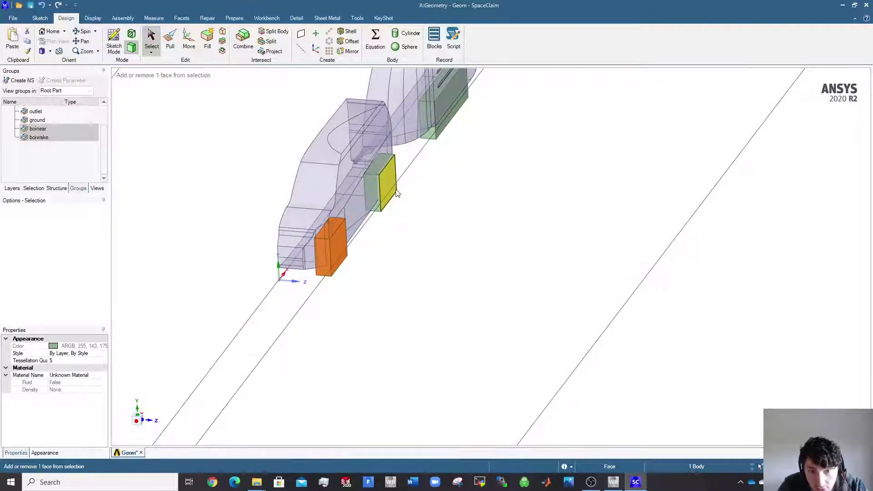
pyautogui.keyDown('ctrl'); pyautogui.click(396, 193); pyautogui.keyUp('ctrl')
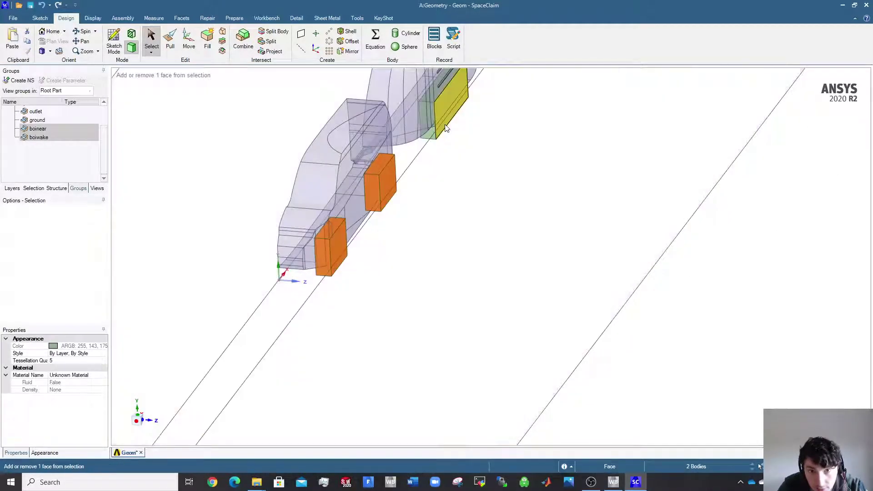
pyautogui.keyDown('ctrl'); pyautogui.click(445, 129); pyautogui.keyUp('ctrl')
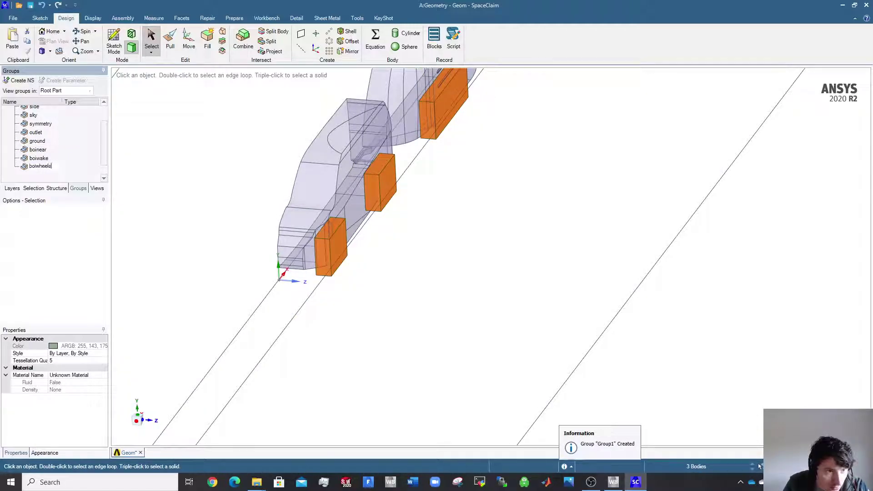
pyautogui.click(216, 150)
# Hide the boiwheels named selection and save the geometry.
pyautogui.scroll(-4, 388, 245)
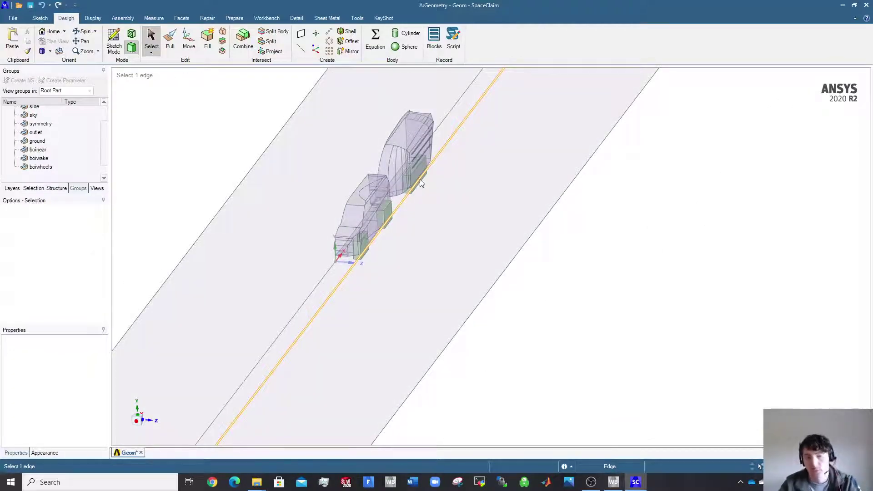
pyautogui.scroll(5, 419, 179)
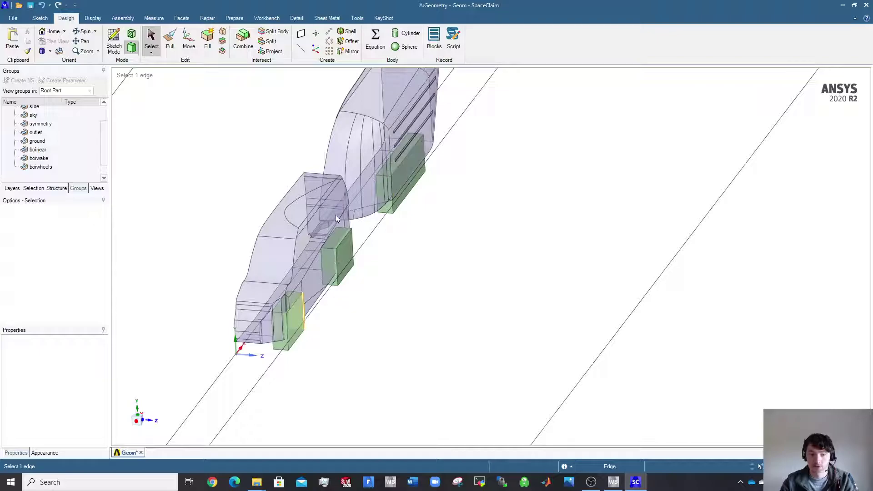
pyautogui.click(21, 168)
pyautogui.rightClick(39, 170)
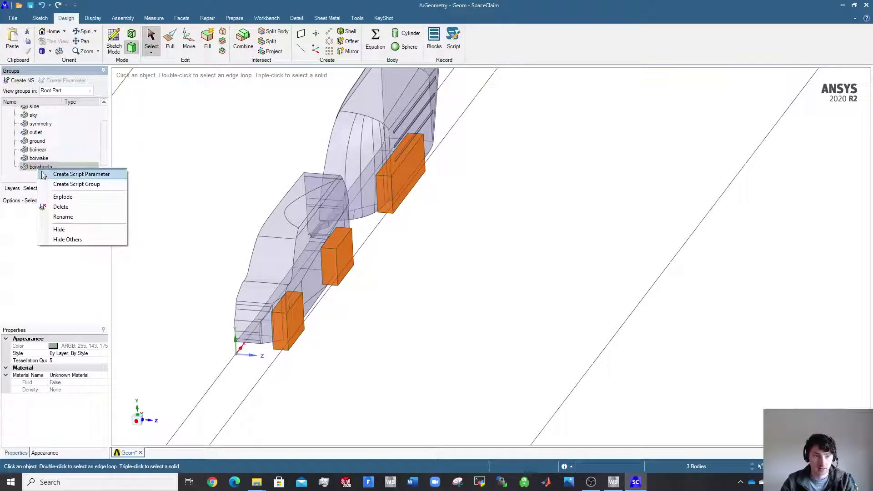
pyautogui.click(61, 229)
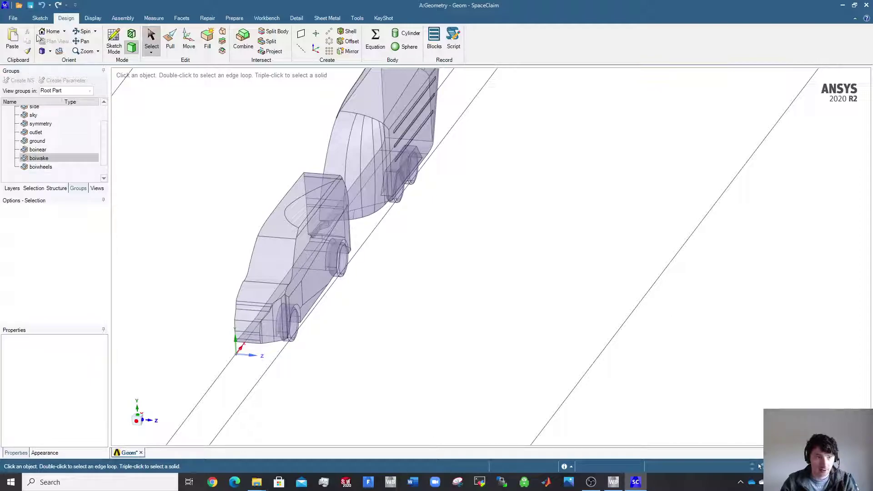
pyautogui.click(13, 18)
pyautogui.click(556, 246)
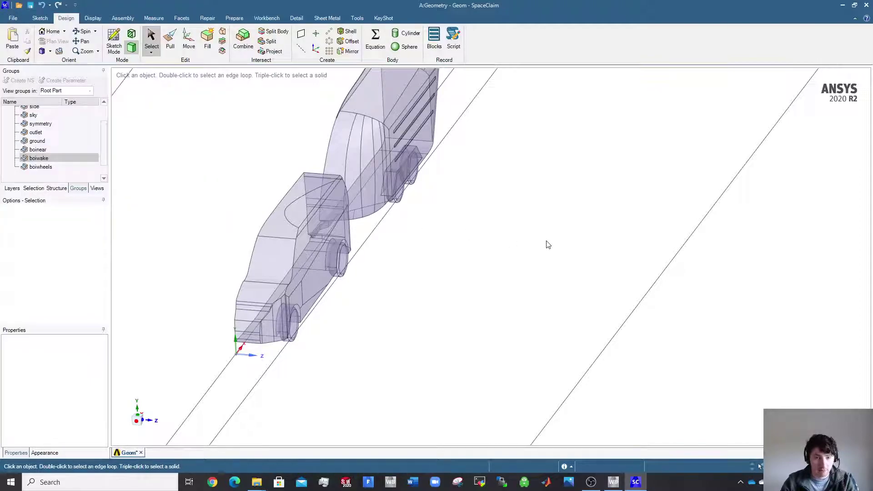
pyautogui.scroll(-5, 548, 245)
pyautogui.moveTo(445, 273); pyautogui.dragTo(428, 292, button='middle')
pyautogui.moveTo(419, 374); pyautogui.dragTo(620, 179)
pyautogui.click(586, 284)
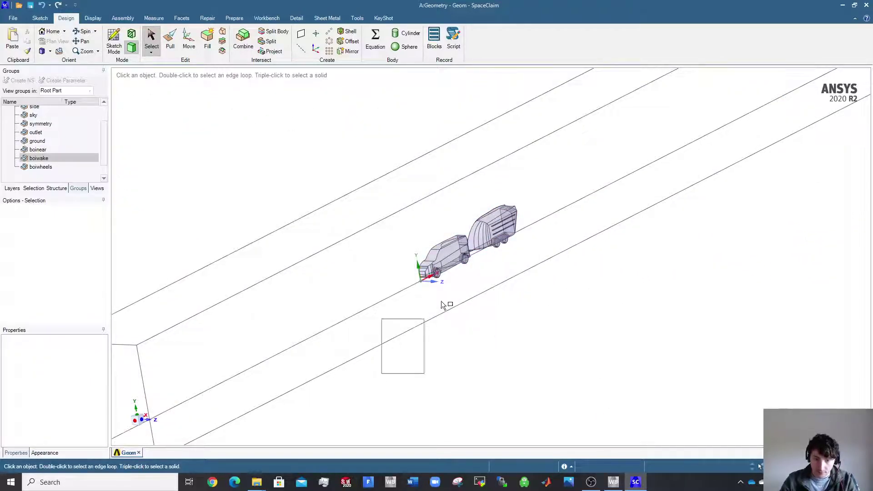
pyautogui.moveTo(418, 331); pyautogui.dragTo(653, 132)
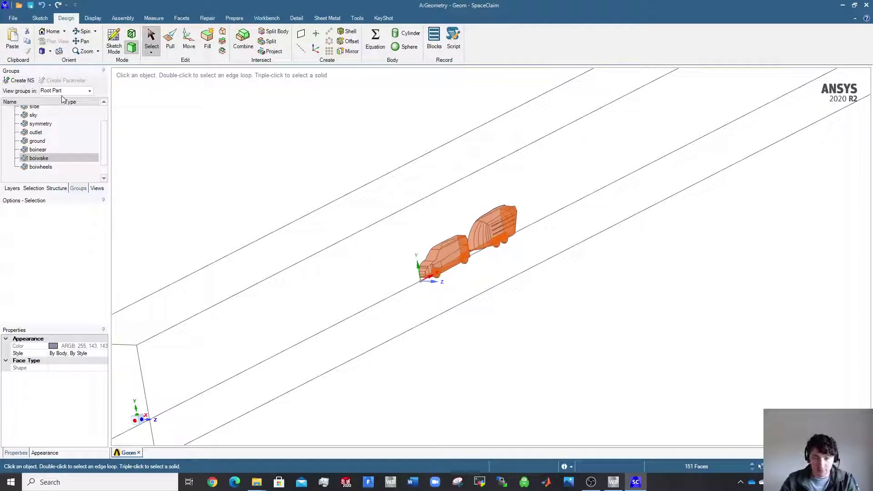
pyautogui.click(514, 319)
# Examine the side faces of the towing vehicle and the faces of its front wheel up close.
pyautogui.scroll(10, 437, 277)
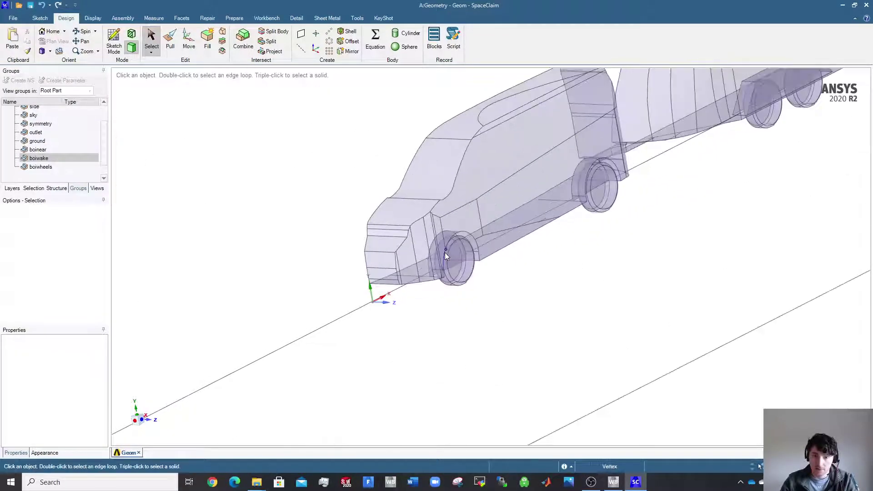
pyautogui.scroll(-5, 445, 255)
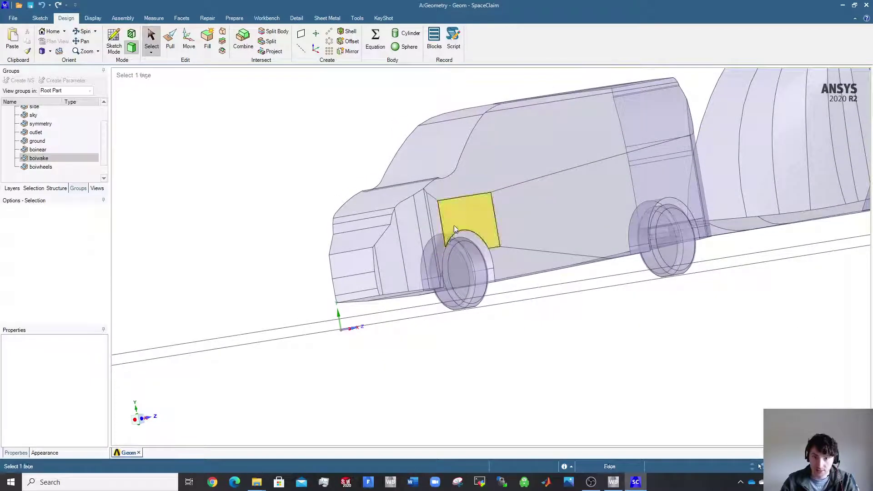
pyautogui.click(502, 180)
pyautogui.click(548, 348)
pyautogui.scroll(6, 459, 273)
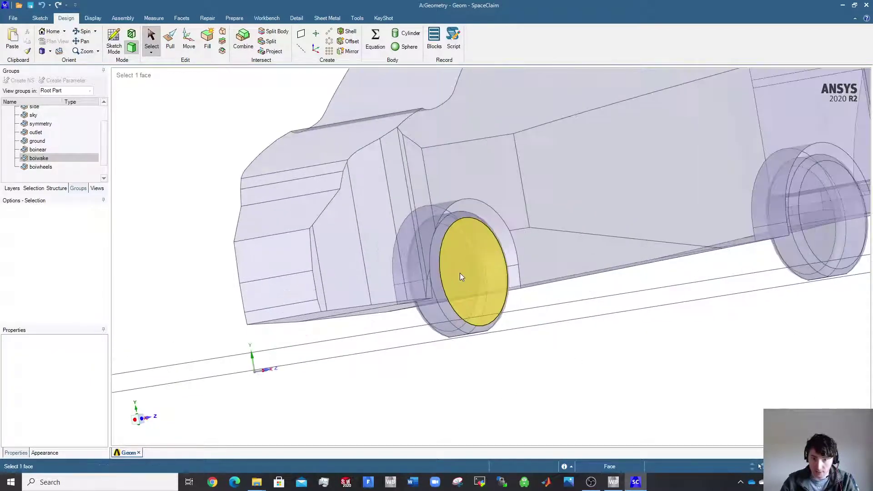
pyautogui.click(441, 322)
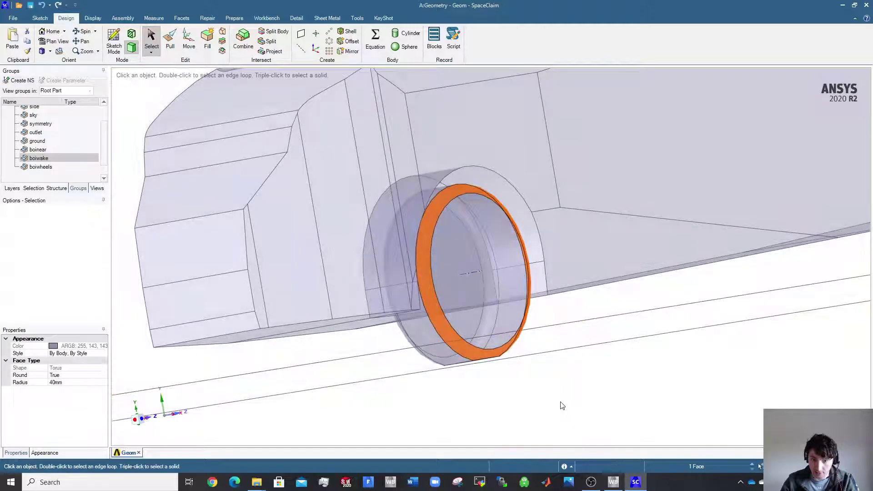
pyautogui.click(492, 379)
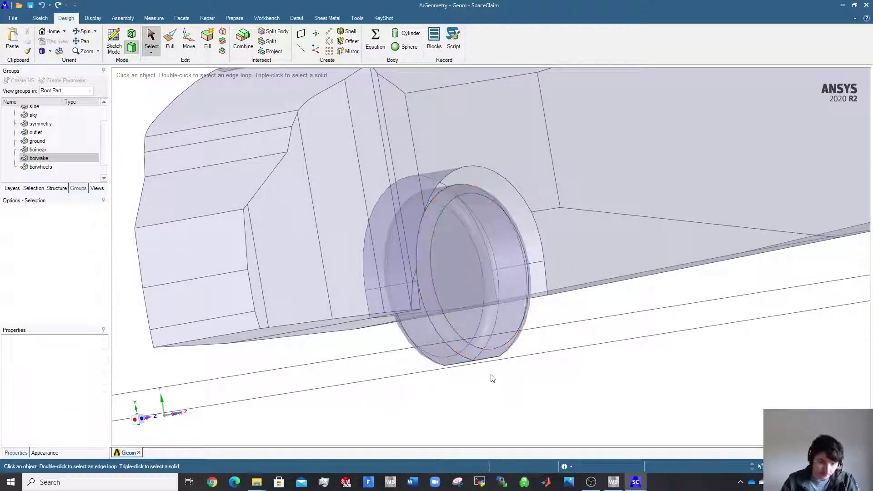
pyautogui.scroll(-8, 493, 376)
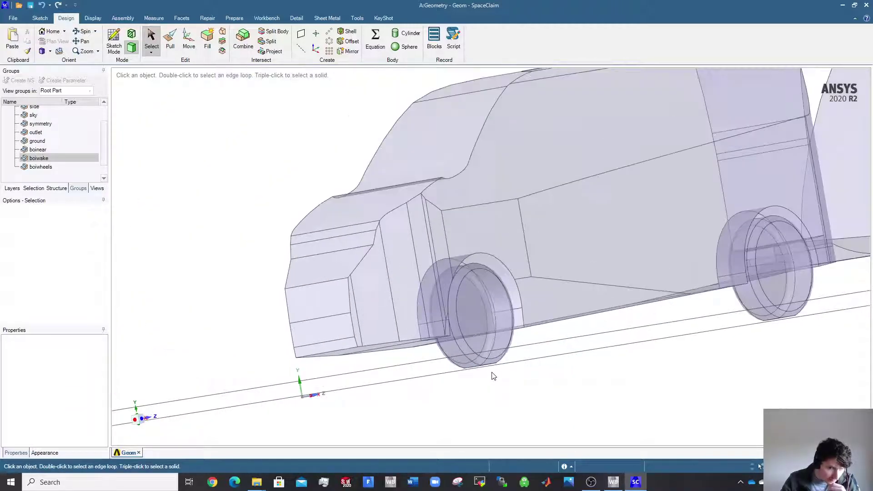
pyautogui.moveTo(701, 310); pyautogui.dragTo(337, 291, button='middle')
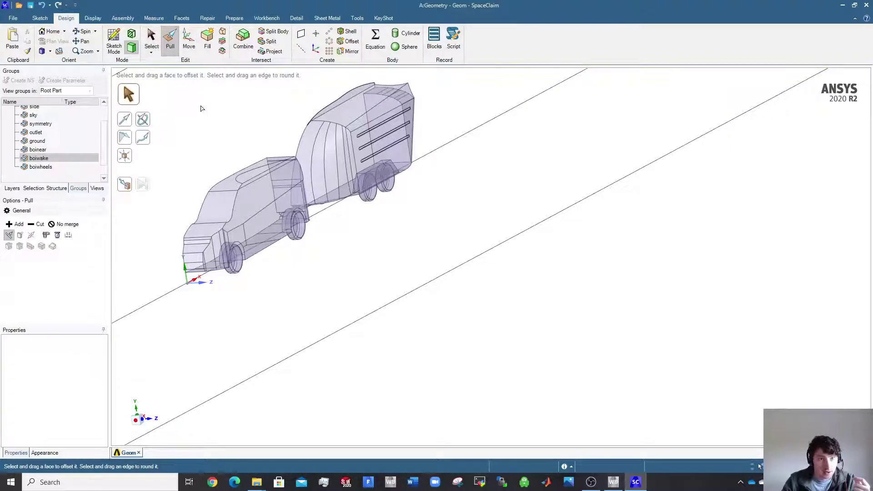
pyautogui.click(236, 230)
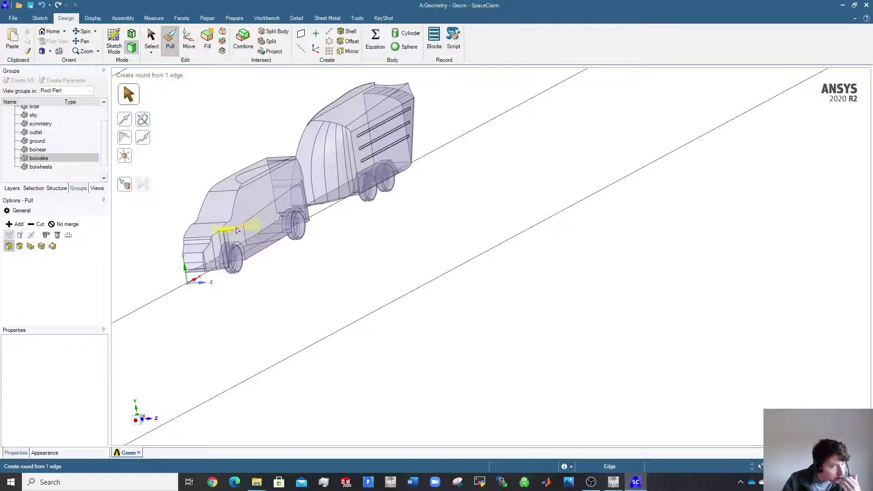
pyautogui.scroll(5, 233, 259)
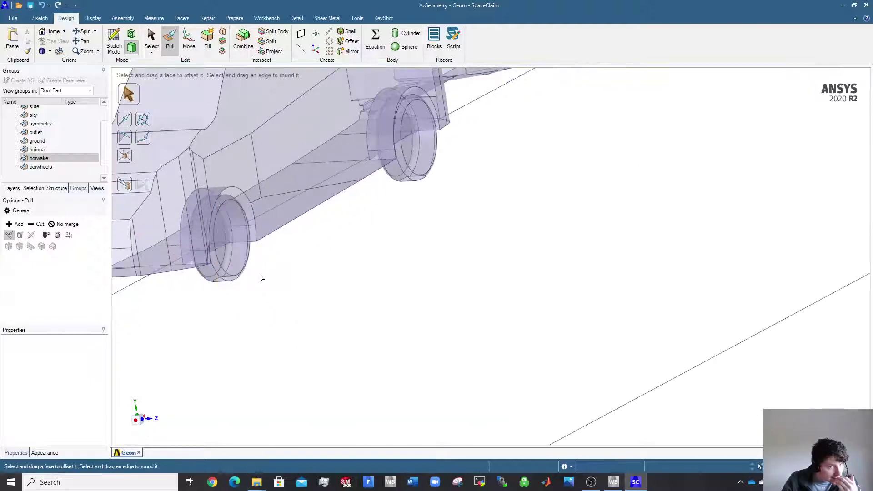
pyautogui.scroll(4, 224, 268)
pyautogui.scroll(-3, 210, 267)
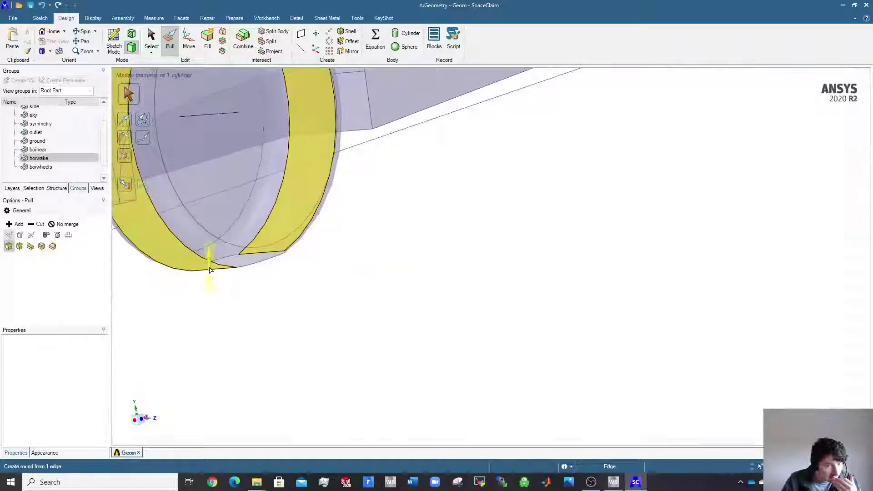
pyautogui.click(248, 270)
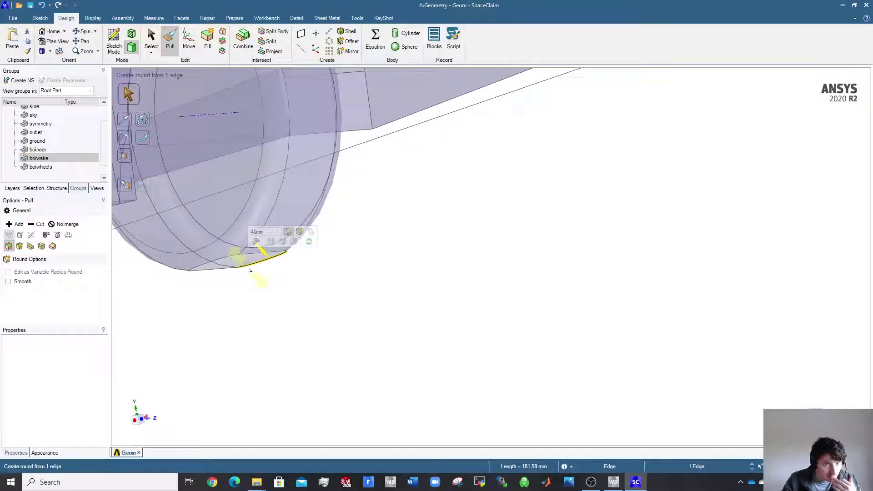
pyautogui.press('Escape')
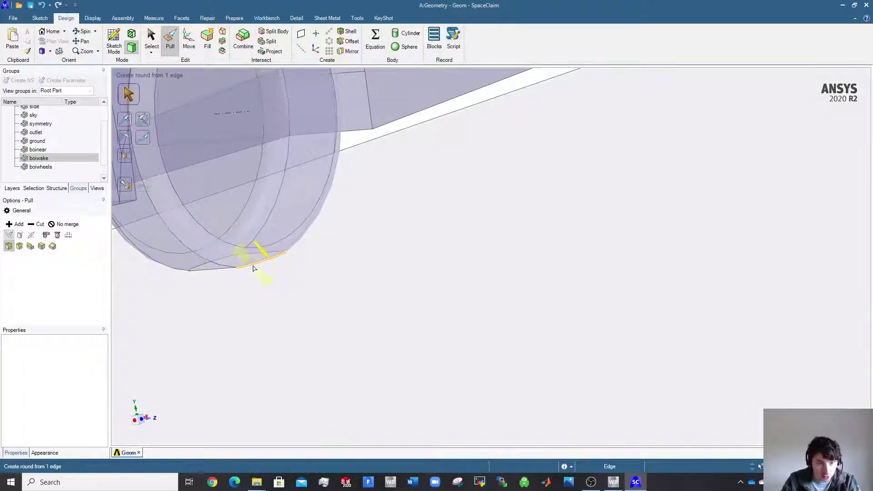
pyautogui.doubleClick(253, 268)
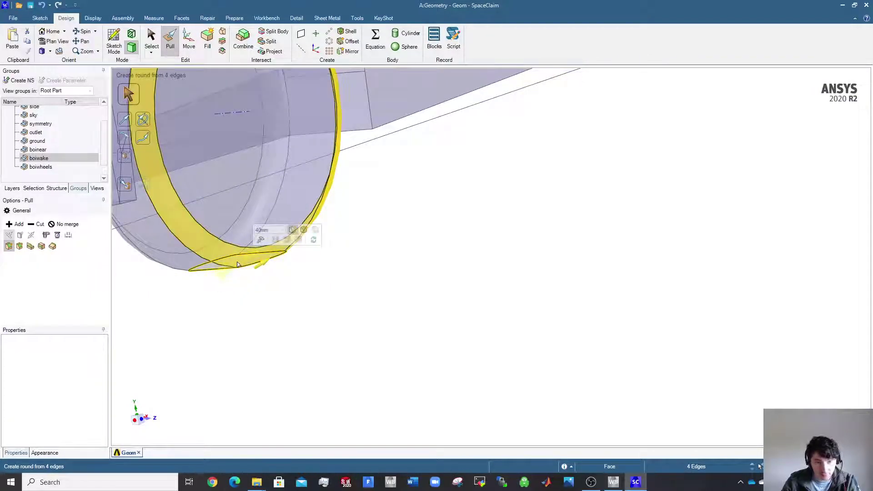
pyautogui.click(249, 267)
pyautogui.click(250, 267)
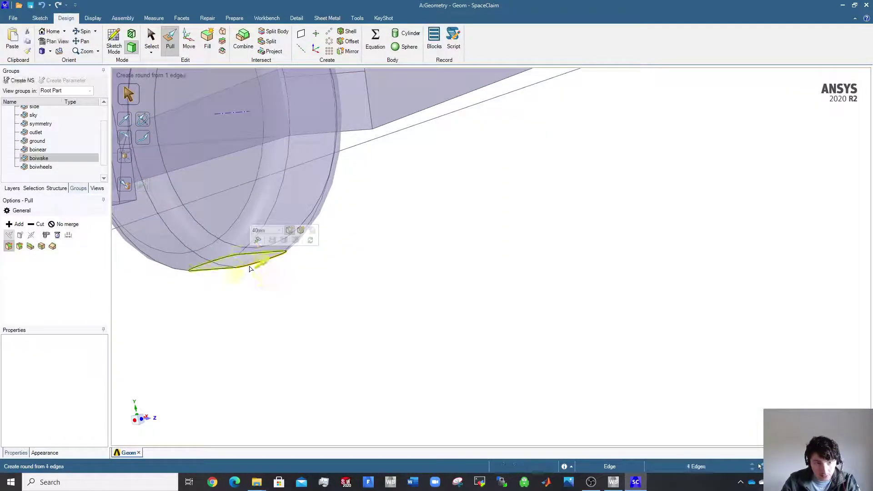
pyautogui.click(256, 279)
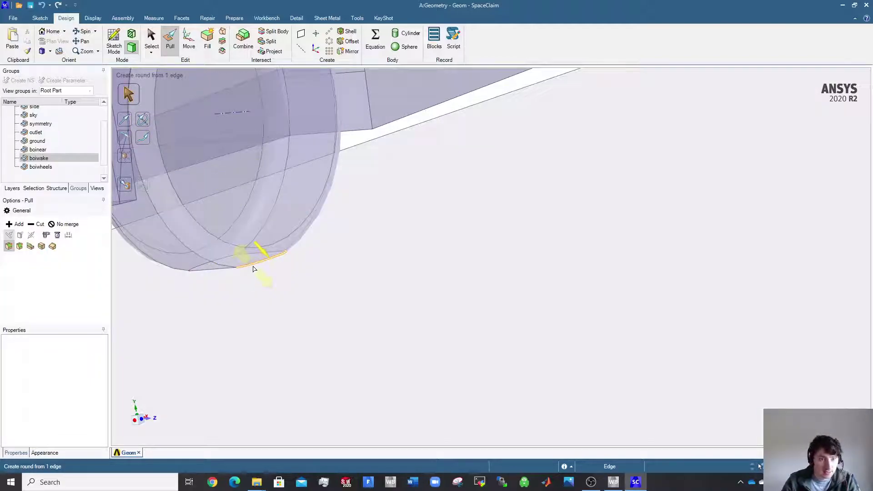
# Round the four-edge loop where the towing vehicle's front wheel meets the ground with a 10 mm radius using Pull.
pyautogui.doubleClick(254, 269)
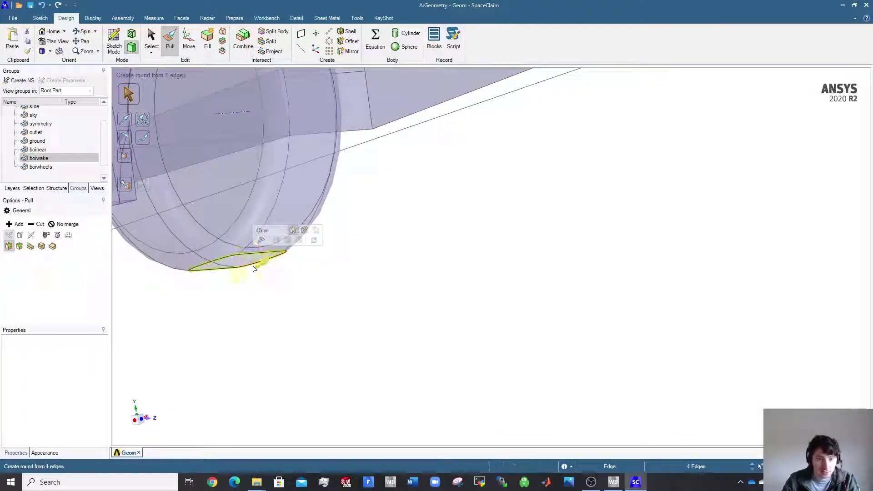
pyautogui.moveTo(267, 266); pyautogui.dragTo(280, 264)
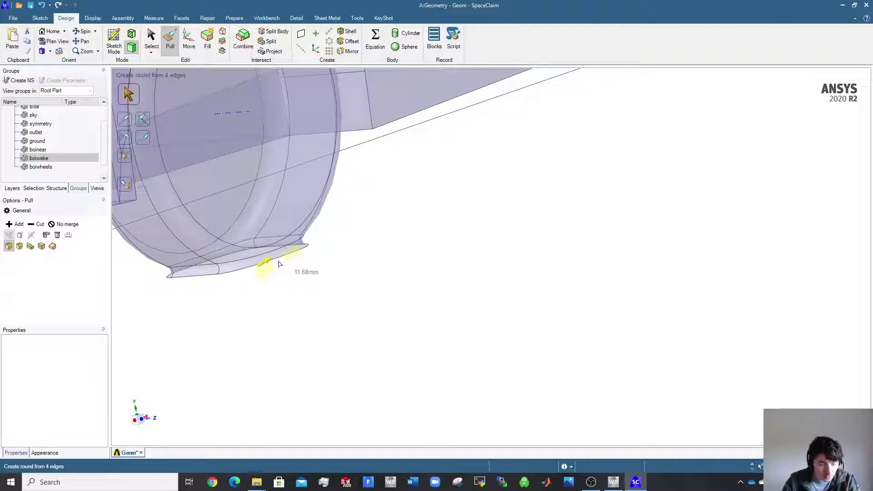
pyautogui.press('space')
pyautogui.write('1')
pyautogui.write('10')
pyautogui.press('Return')
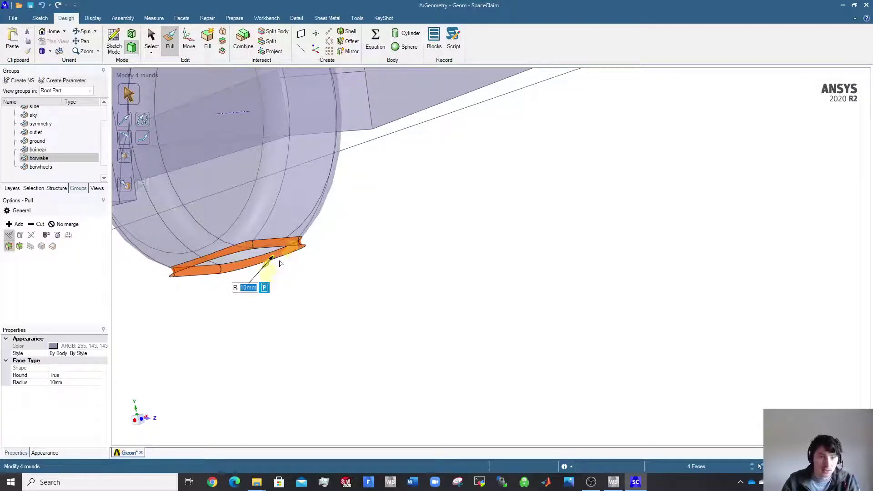
pyautogui.scroll(-5, 489, 327)
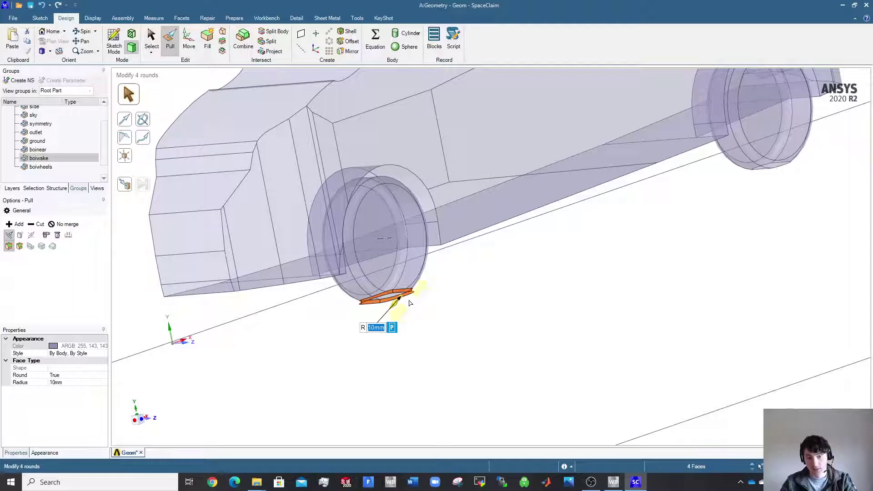
pyautogui.scroll(5, 410, 303)
pyautogui.press('Escape')
pyautogui.click(401, 293)
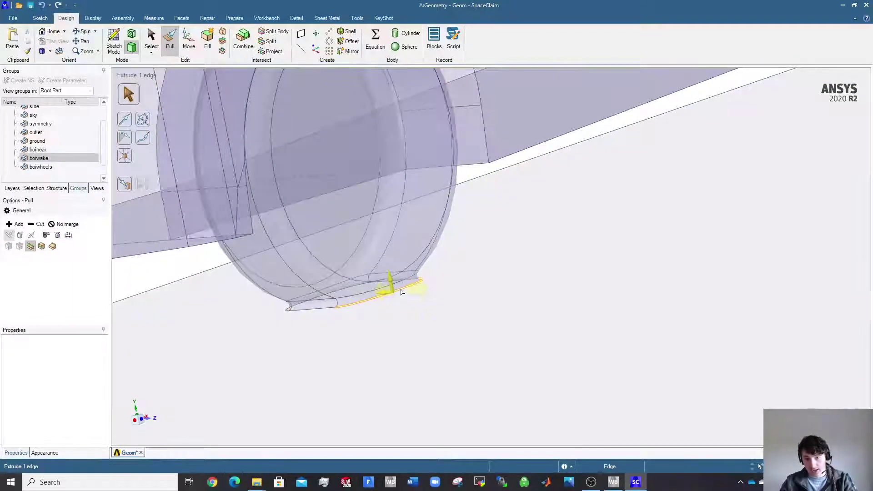
pyautogui.click(671, 288)
# Round the four ground-contact edges of the towing vehicle's rear wheel with a 10 mm radius.
pyautogui.scroll(-2, 665, 280)
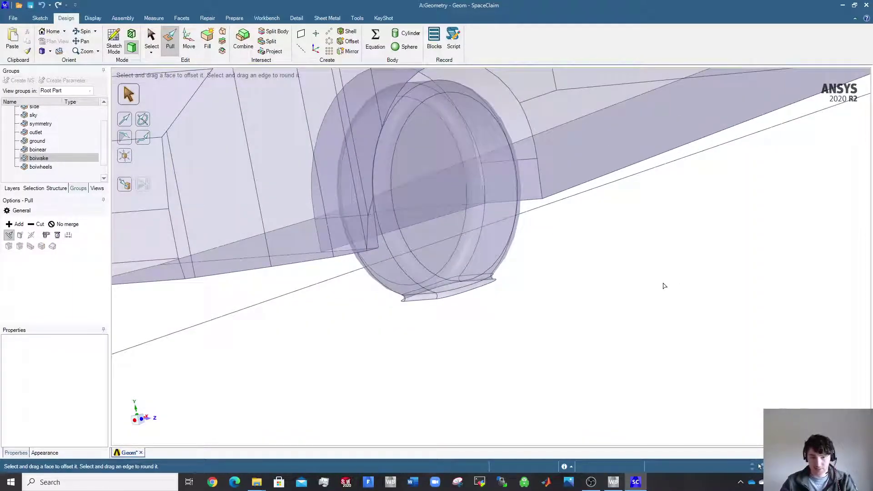
pyautogui.scroll(-5, 642, 264)
pyautogui.keyDown('shift'); pyautogui.moveTo(667, 247); pyautogui.dragTo(375, 288, button='middle'); pyautogui.keyUp('shift')
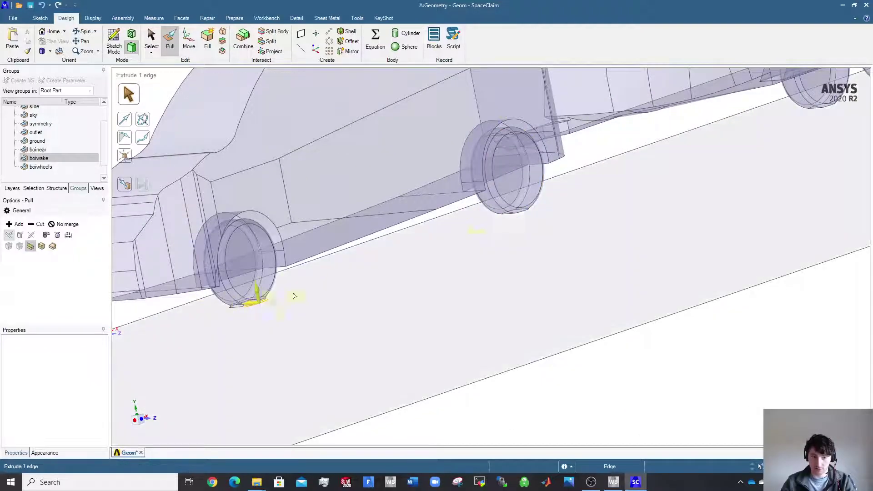
pyautogui.scroll(2, 526, 217)
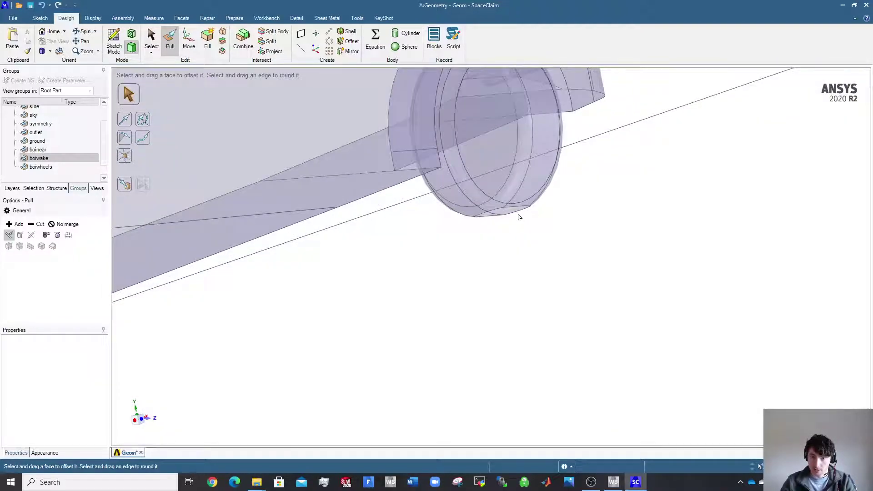
pyautogui.click(518, 216)
pyautogui.moveTo(518, 213); pyautogui.dragTo(525, 215)
pyautogui.press('space')
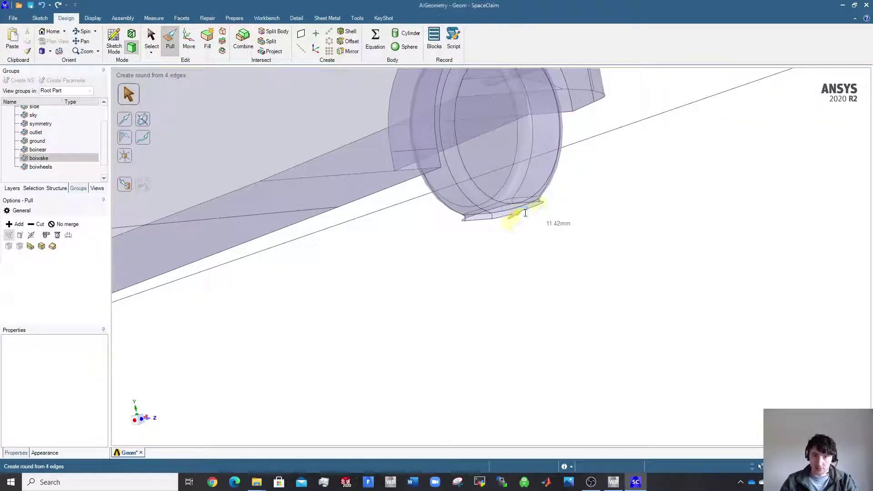
pyautogui.write('10')
pyautogui.press('Return')
pyautogui.scroll(-3, 588, 240)
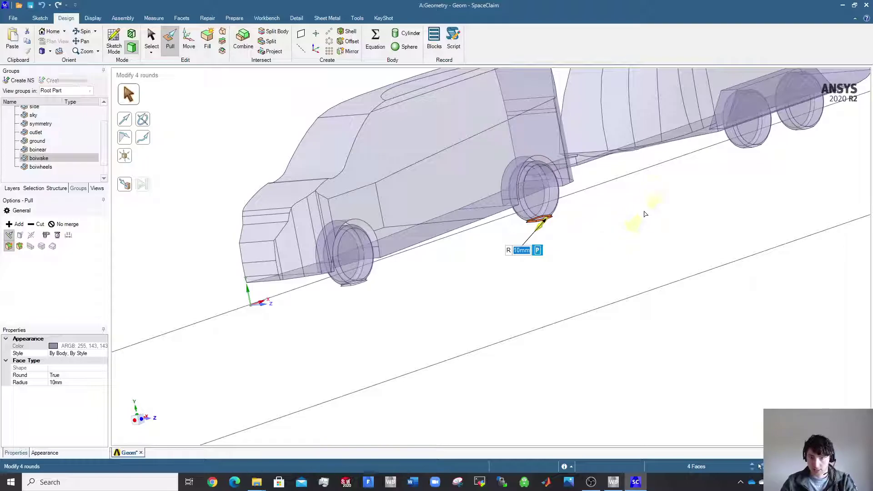
pyautogui.click(608, 228)
# Round the four ground-contact edges of the trailer's front wheel with a 10 mm radius.
pyautogui.scroll(-1, 614, 228)
pyautogui.keyDown('shift'); pyautogui.moveTo(618, 228); pyautogui.dragTo(408, 302, button='middle'); pyautogui.keyUp('shift')
pyautogui.scroll(5, 484, 248)
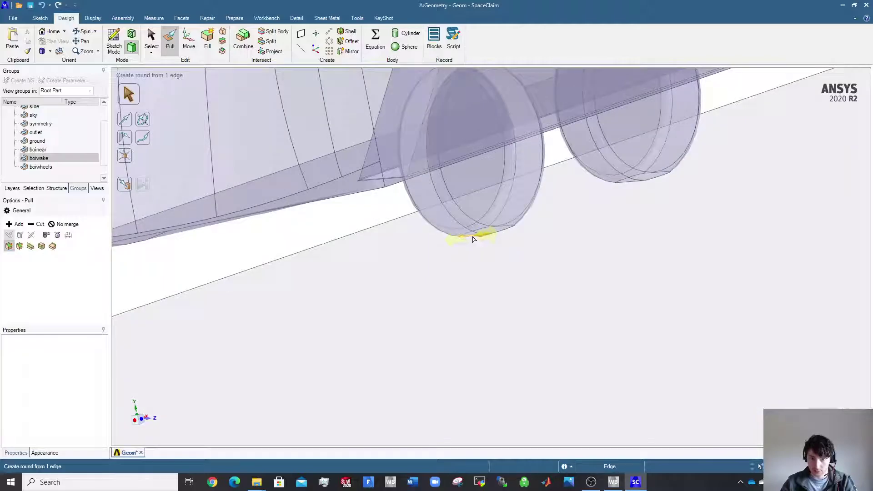
pyautogui.doubleClick(473, 238)
pyautogui.moveTo(478, 238); pyautogui.dragTo(463, 242)
pyautogui.write('10')
pyautogui.press('Return')
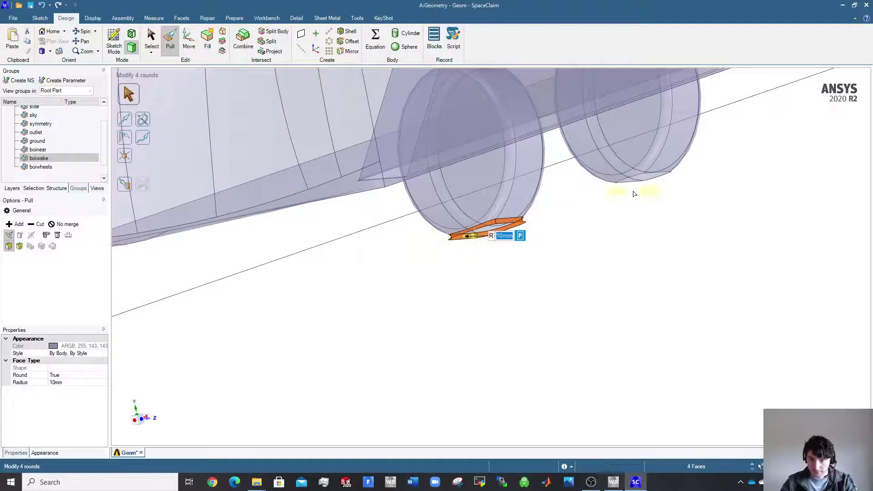
pyautogui.press('Escape')
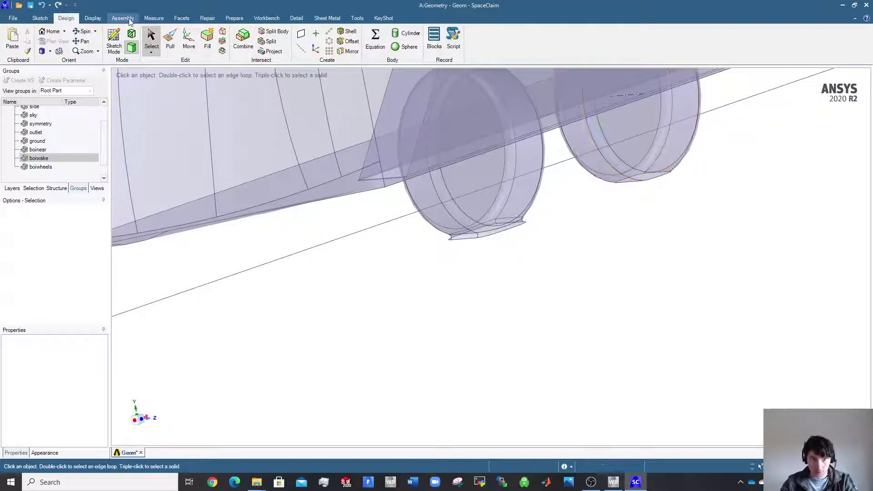
# Round the four ground-contact edges of the trailer's rear wheel with a 10 mm radius using Pull.
pyautogui.click(169, 40)
pyautogui.click(630, 185)
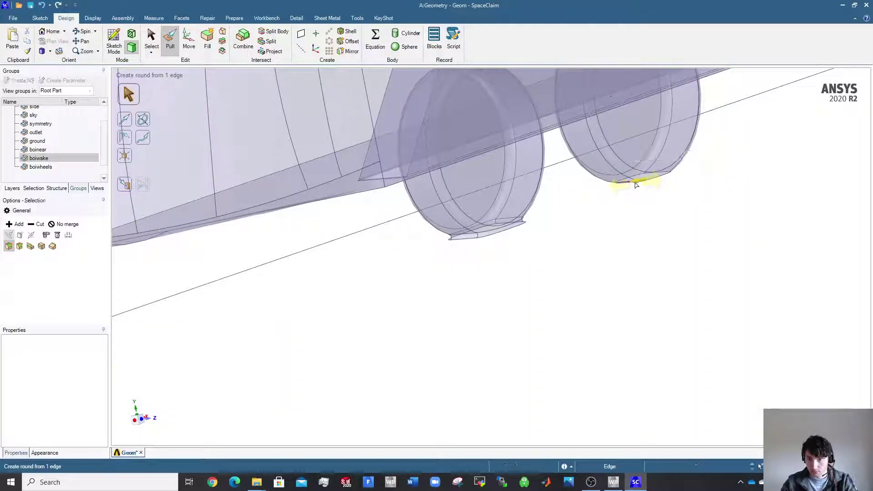
pyautogui.press('Escape')
pyautogui.click(169, 40)
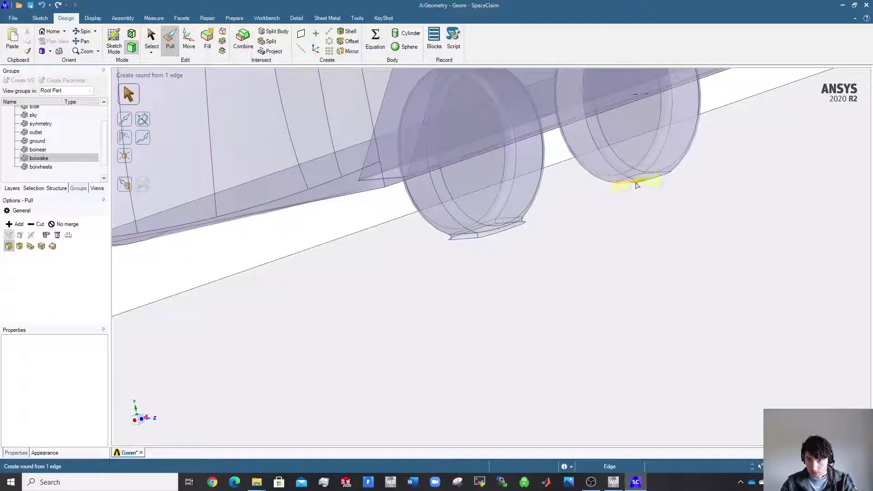
pyautogui.doubleClick(636, 185)
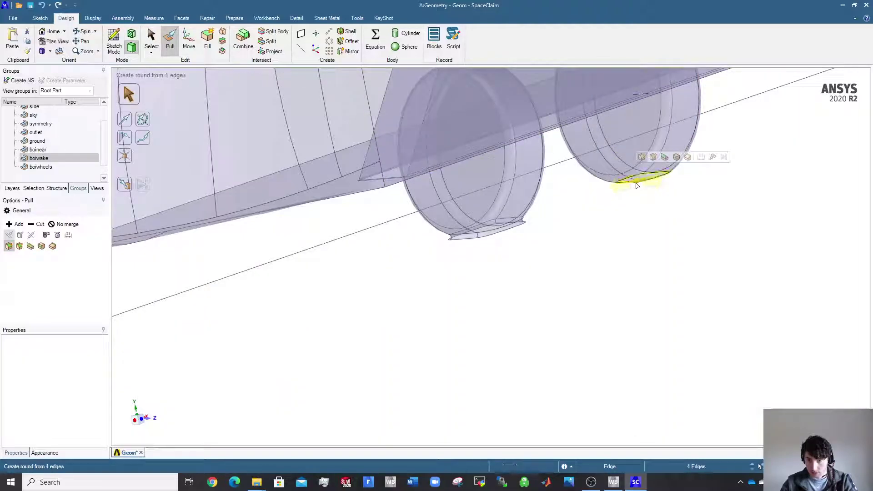
pyautogui.moveTo(636, 185); pyautogui.dragTo(603, 168)
pyautogui.write('10')
pyautogui.press('Return')
pyautogui.click(587, 247)
pyautogui.press('Escape')
# Save the geometry with the rounded wheel contact edges.
pyautogui.scroll(-8, 585, 246)
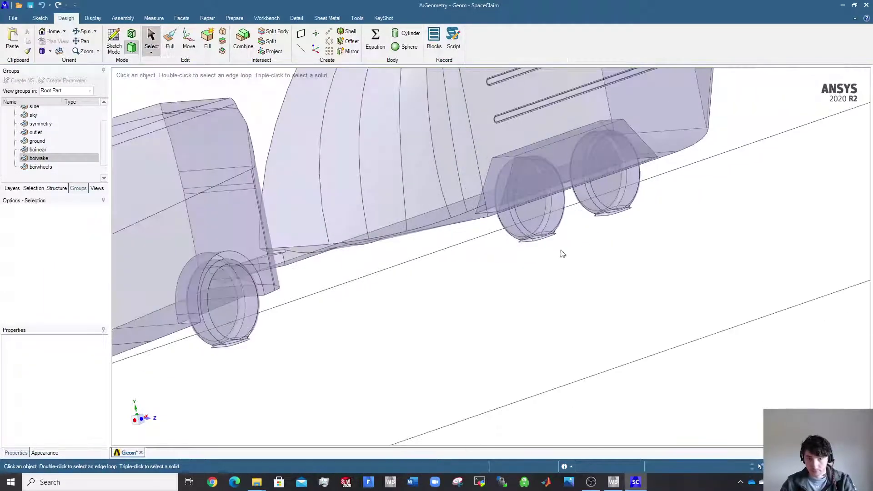
pyautogui.moveTo(432, 301); pyautogui.dragTo(451, 302, button='middle')
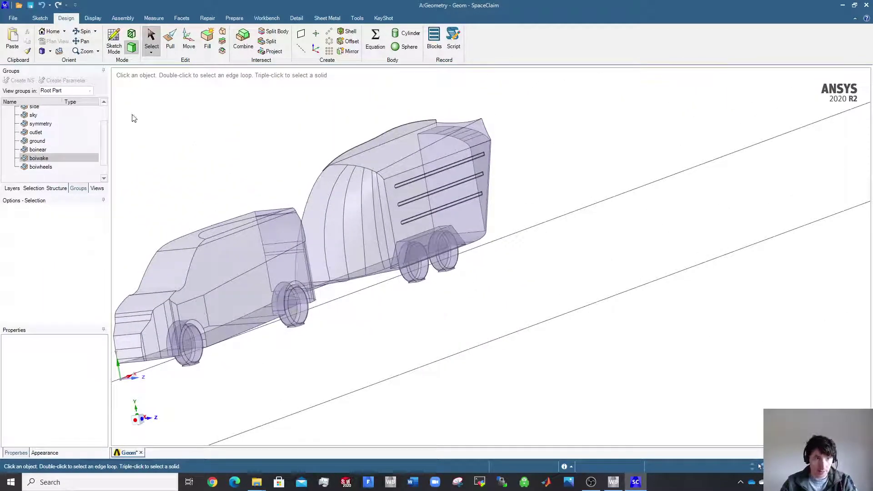
pyautogui.click(14, 18)
pyautogui.click(314, 239)
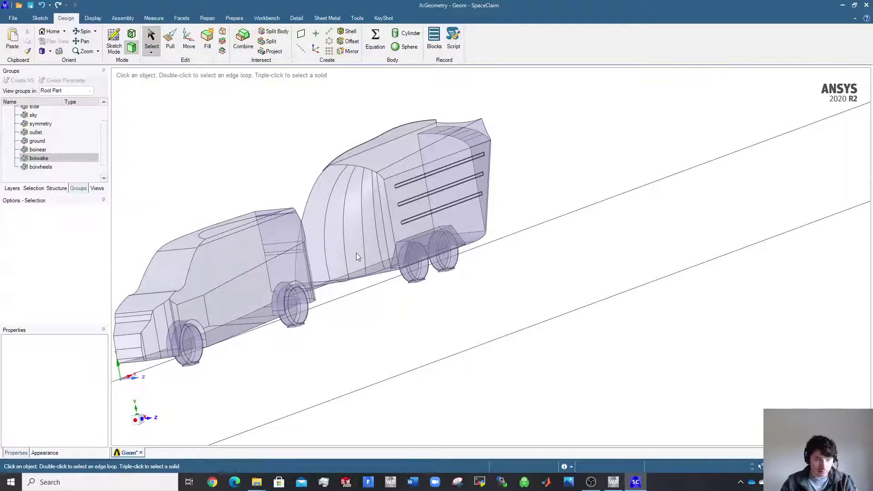
pyautogui.scroll(5, 202, 372)
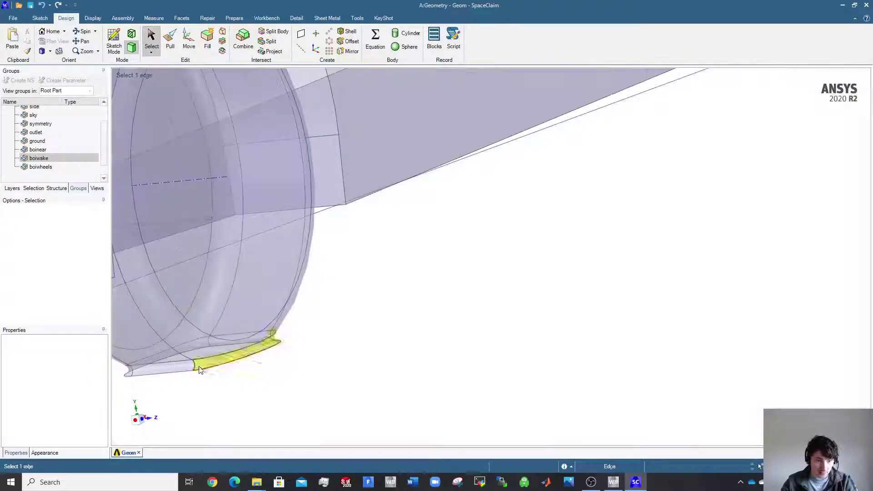
pyautogui.keyDown('shift'); pyautogui.moveTo(180, 379); pyautogui.dragTo(321, 351, button='middle'); pyautogui.keyUp('shift')
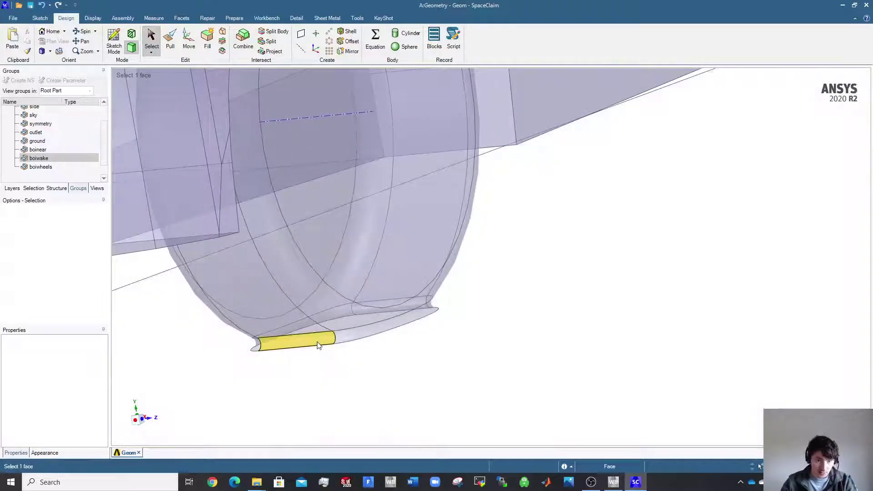
pyautogui.click(319, 345)
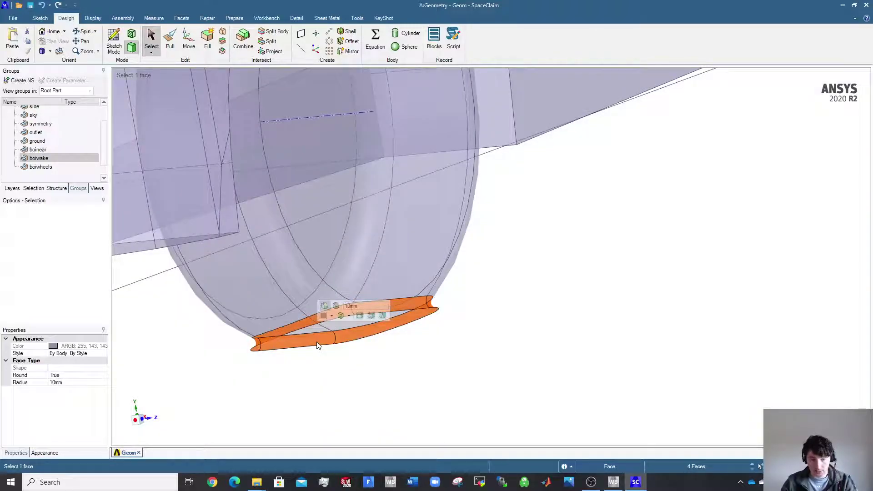
pyautogui.scroll(-5, 633, 224)
pyautogui.scroll(6, 580, 226)
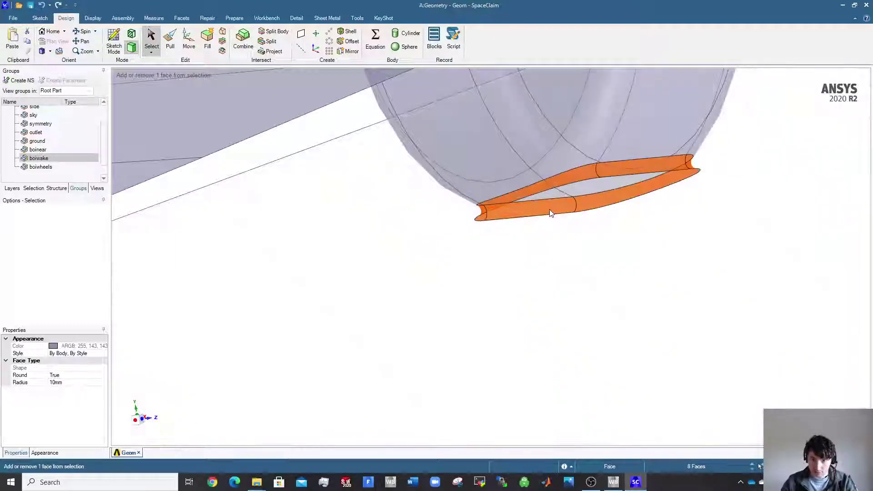
pyautogui.tripleClick(651, 241)
pyautogui.scroll(-2, 651, 241)
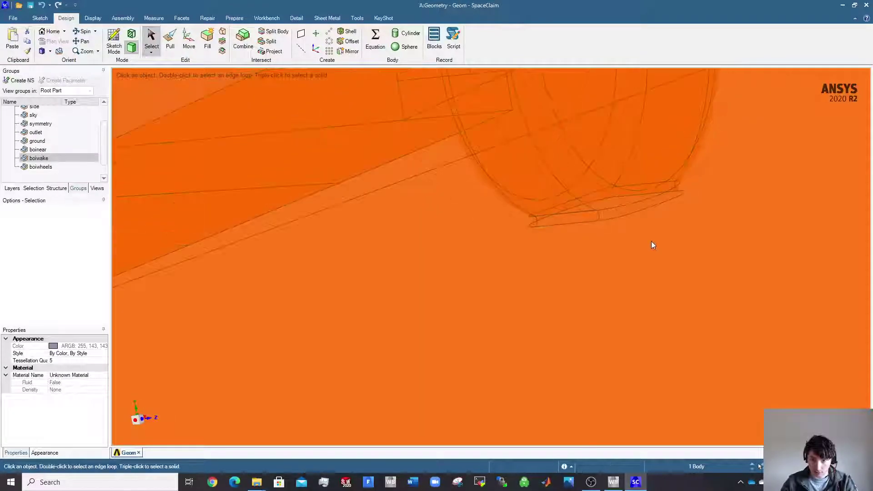
pyautogui.press('Escape')
# Select the 10 mm ground-contact round faces on the towing vehicle's front and rear wheels.
pyautogui.click(588, 223)
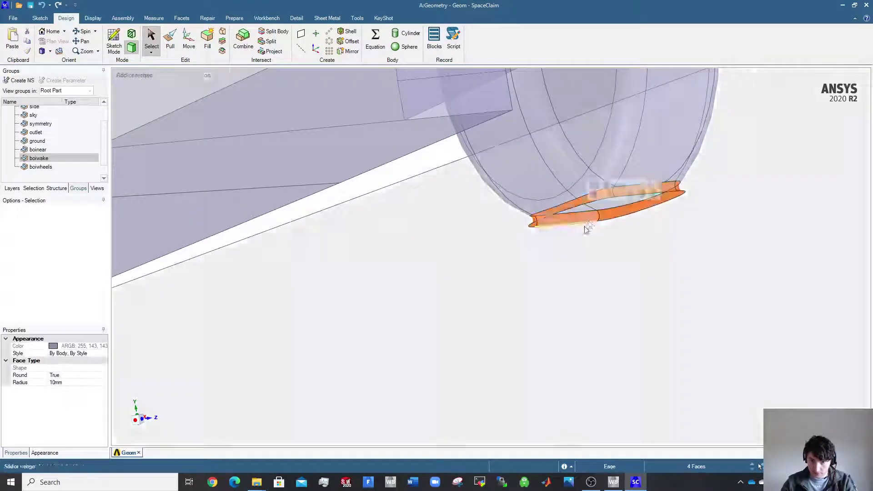
pyautogui.scroll(-3, 364, 337)
pyautogui.scroll(4, 288, 347)
pyautogui.scroll(4, 288, 348)
pyautogui.keyDown('ctrl'); pyautogui.doubleClick(199, 375); pyautogui.keyUp('ctrl')
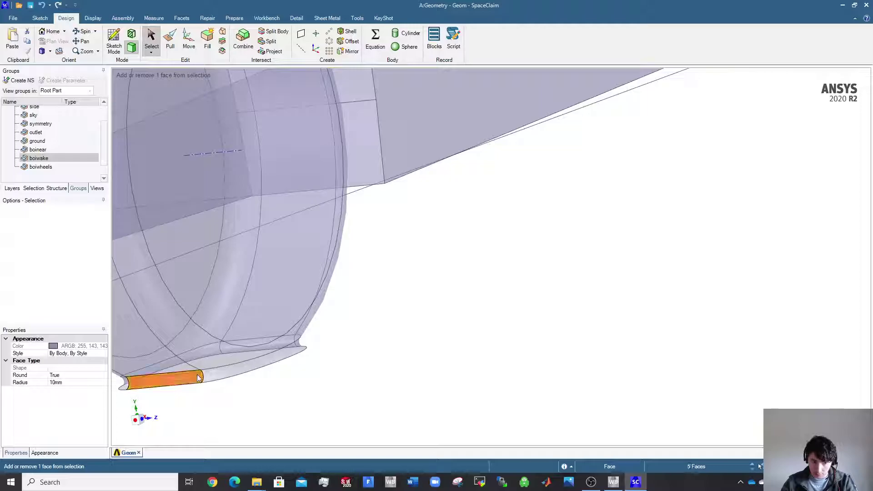
# Add the round faces of both trailer wheels to the selection and create the named selection wheelradii from all 16 faces.
pyautogui.scroll(-6, 610, 231)
pyautogui.keyDown('ctrl'); pyautogui.moveTo(655, 208); pyautogui.dragTo(474, 270, button='middle'); pyautogui.keyUp('ctrl')
pyautogui.scroll(-2, 614, 249)
pyautogui.scroll(5, 682, 207)
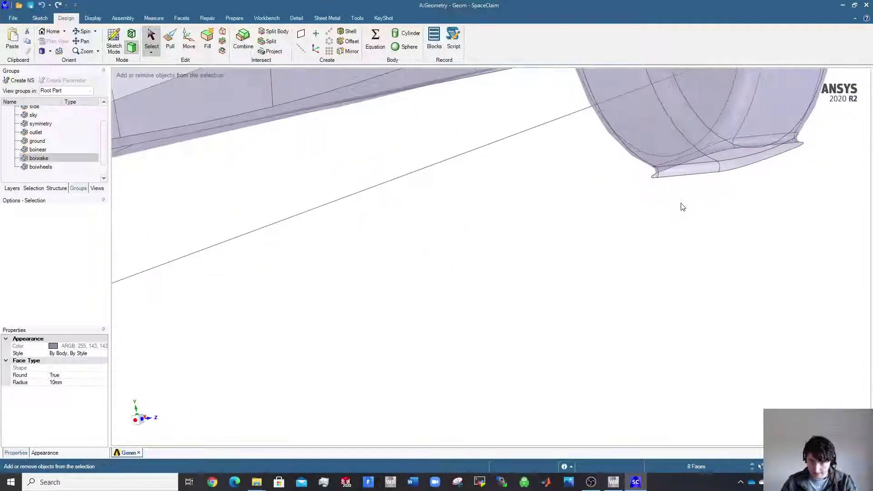
pyautogui.keyDown('ctrl'); pyautogui.click(699, 172); pyautogui.keyUp('ctrl')
pyautogui.scroll(-3, 703, 214)
pyautogui.scroll(5, 497, 302)
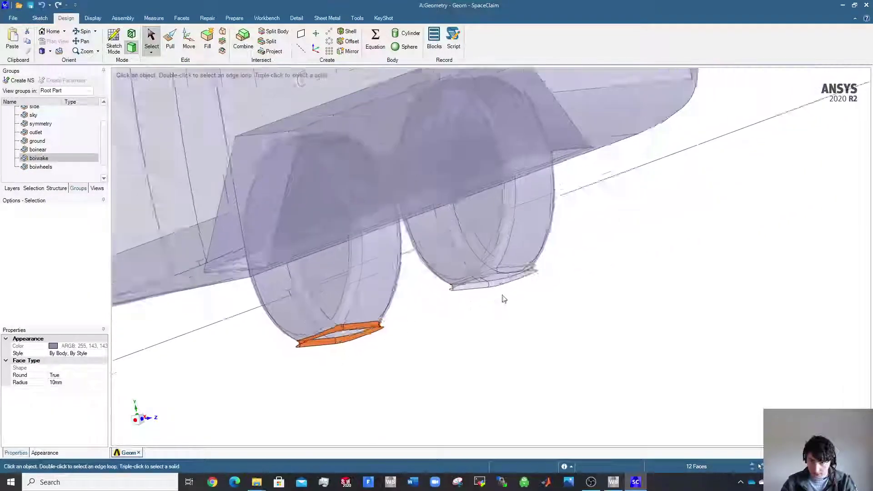
pyautogui.keyDown('ctrl'); pyautogui.click(447, 287); pyautogui.keyUp('ctrl')
pyautogui.scroll(-6, 405, 328)
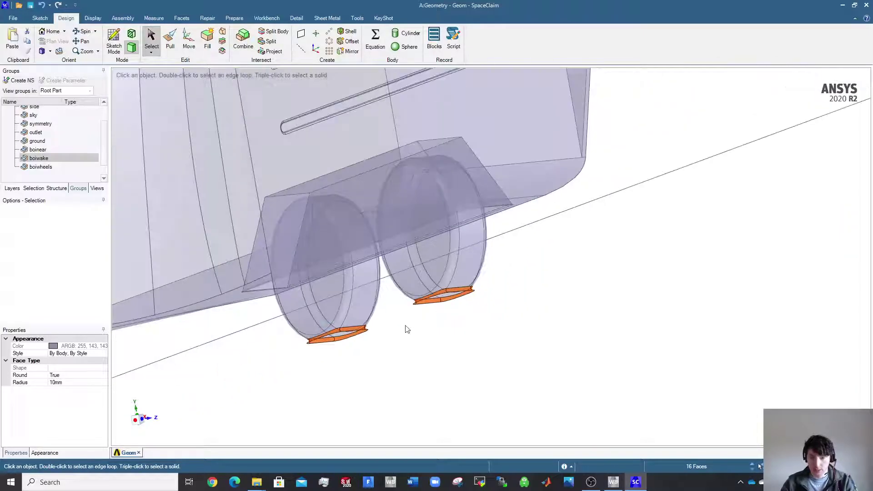
pyautogui.scroll(6, 398, 334)
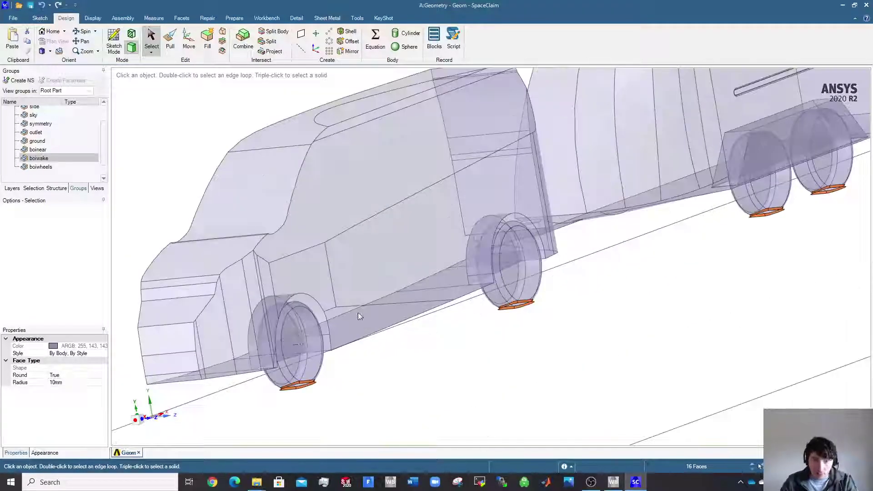
pyautogui.click(20, 81)
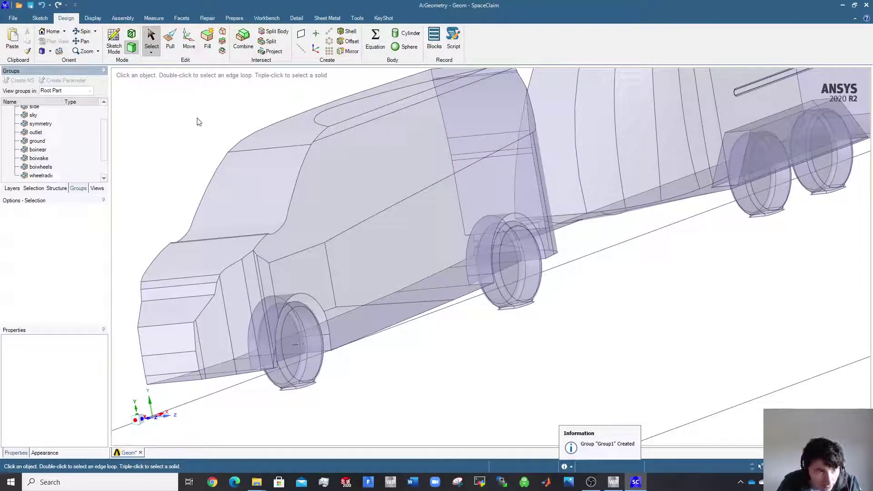
# Hide the faces of the wheelradii group.
pyautogui.click(318, 179)
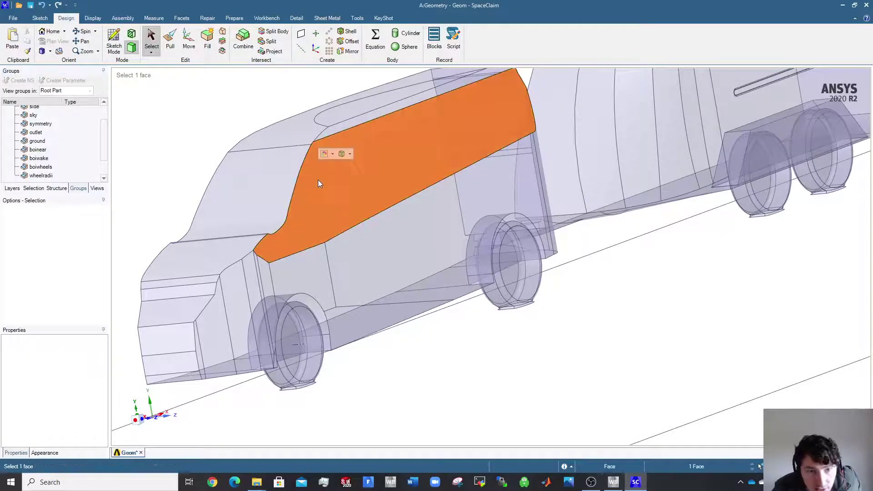
pyautogui.click(454, 403)
pyautogui.click(40, 175)
pyautogui.rightClick(43, 174)
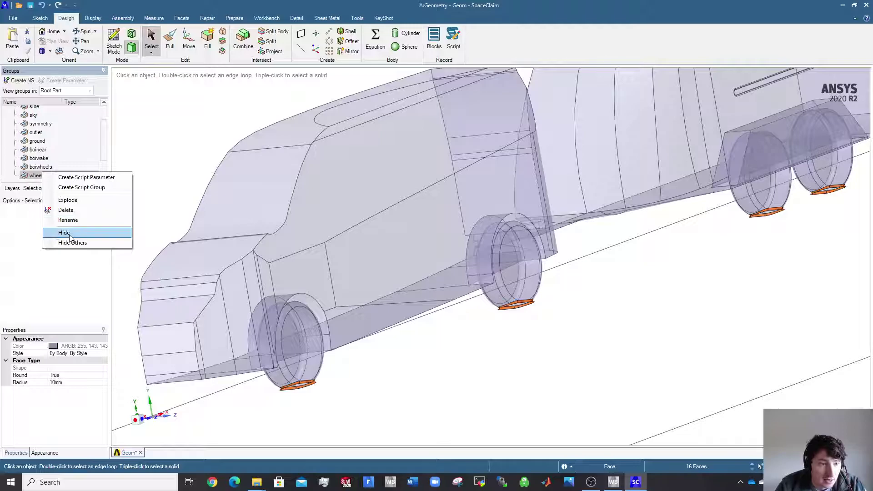
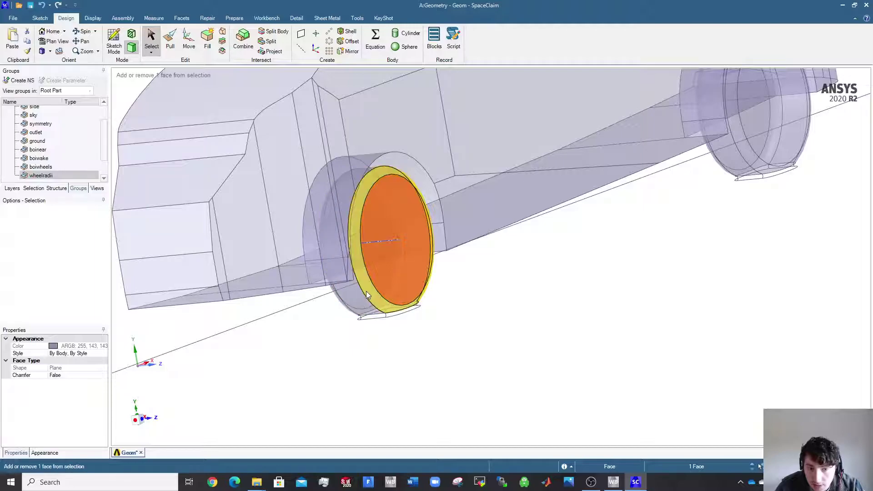
# Select the five faces of the towing vehicle's front wheel and create the named selection fwheel from them.
pyautogui.click(580, 306)
pyautogui.click(406, 280)
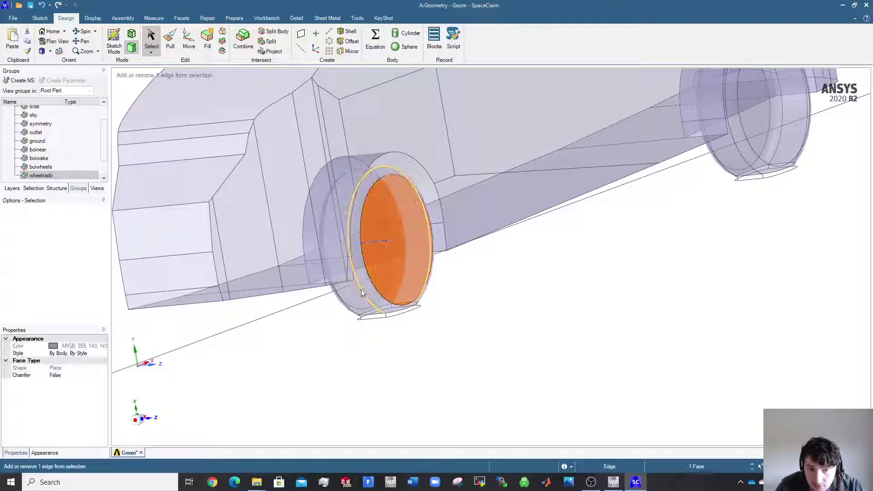
pyautogui.keyDown('ctrl'); pyautogui.click(366, 286); pyautogui.keyUp('ctrl')
pyautogui.keyDown('ctrl'); pyautogui.click(357, 291); pyautogui.keyUp('ctrl')
pyautogui.moveTo(357, 291); pyautogui.dragTo(400, 277, button='middle')
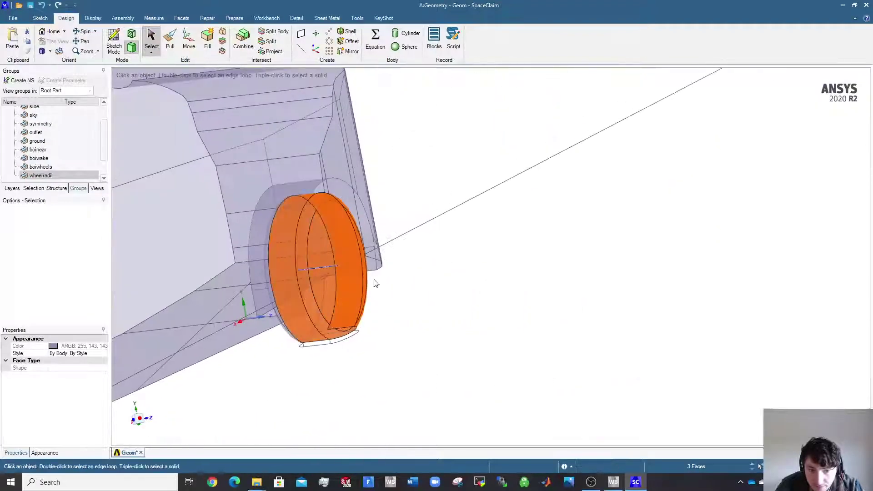
pyautogui.keyDown('ctrl'); pyautogui.click(300, 309); pyautogui.keyUp('ctrl')
pyautogui.keyDown('ctrl'); pyautogui.click(329, 307); pyautogui.keyUp('ctrl')
pyautogui.scroll(-5, 435, 306)
pyautogui.moveTo(481, 297); pyautogui.dragTo(354, 303, button='middle')
pyautogui.scroll(-3, 610, 282)
pyautogui.keyDown('shift'); pyautogui.moveTo(617, 283); pyautogui.dragTo(391, 321, button='middle'); pyautogui.keyUp('shift')
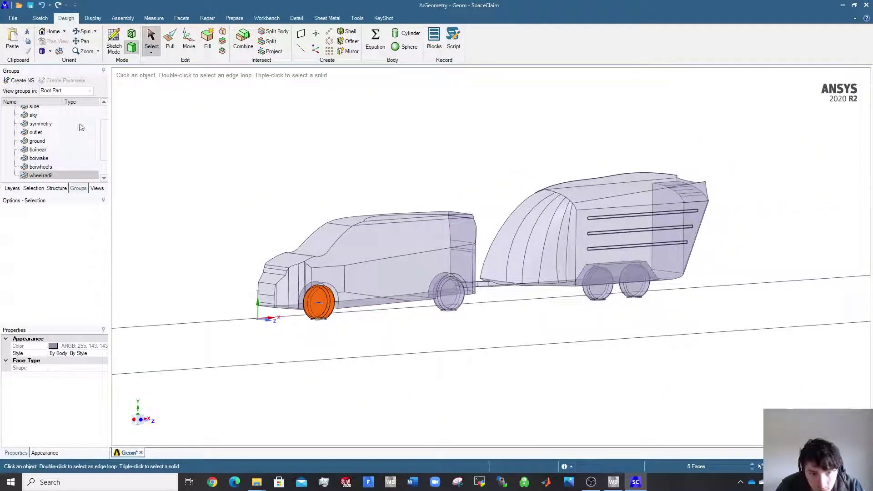
pyautogui.click(23, 81)
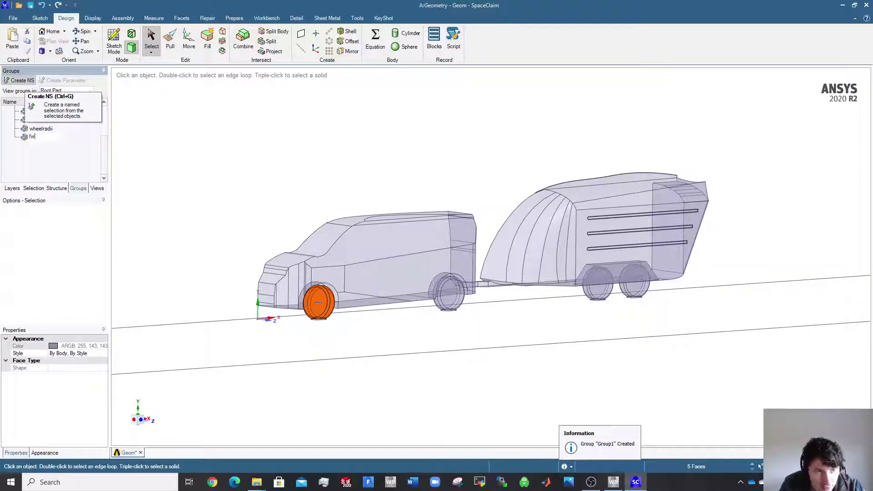
pyautogui.write('fwe')
pyautogui.press('BackSpace')
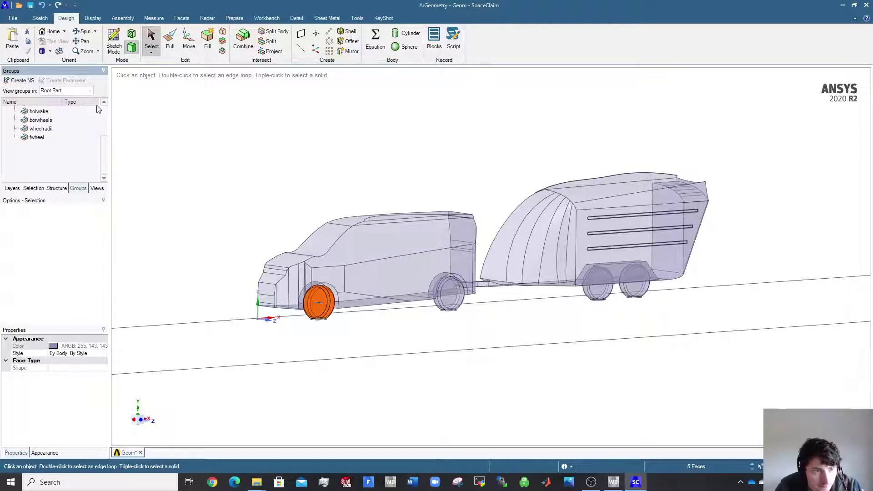
# Clear the selection and hide the fwheel group.
pyautogui.click(136, 159)
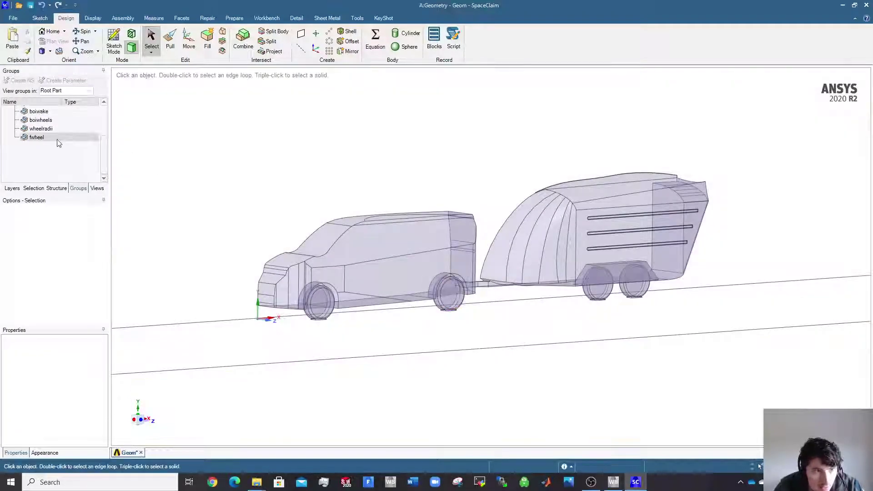
pyautogui.rightClick(57, 139)
pyautogui.click(89, 201)
# Select the five faces of the towing vehicle's rear wheel and create the named selection bwheel from them.
pyautogui.scroll(5, 451, 310)
pyautogui.doubleClick(452, 284)
pyautogui.doubleClick(450, 286)
pyautogui.click(450, 287)
pyautogui.click(449, 286)
pyautogui.keyDown('ctrl'); pyautogui.click(426, 289); pyautogui.keyUp('ctrl')
pyautogui.keyDown('ctrl'); pyautogui.click(413, 289); pyautogui.keyUp('ctrl')
pyautogui.moveTo(413, 289); pyautogui.dragTo(469, 272, button='middle')
pyautogui.keyDown('ctrl'); pyautogui.click(378, 288); pyautogui.keyUp('ctrl')
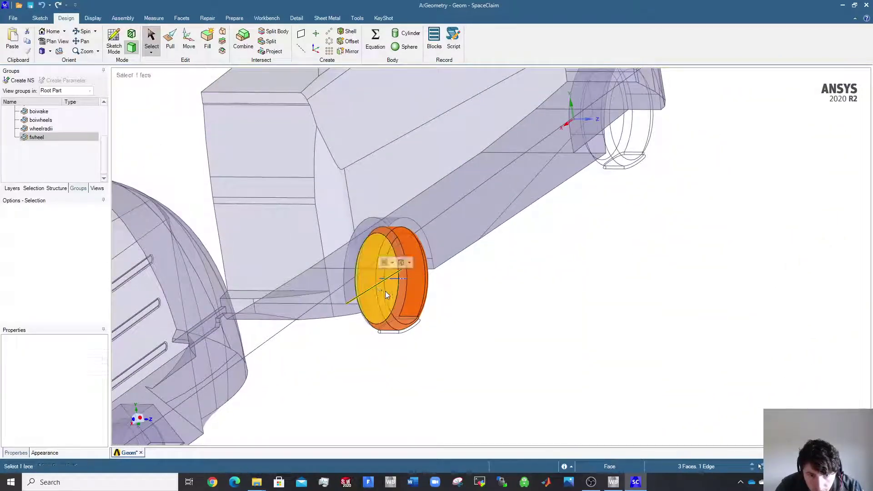
pyautogui.keyDown('ctrl'); pyautogui.click(378, 284); pyautogui.keyUp('ctrl')
pyautogui.keyDown('ctrl'); pyautogui.click(387, 299); pyautogui.keyUp('ctrl')
pyautogui.keyDown('ctrl'); pyautogui.click(402, 296); pyautogui.keyUp('ctrl')
pyautogui.click(27, 81)
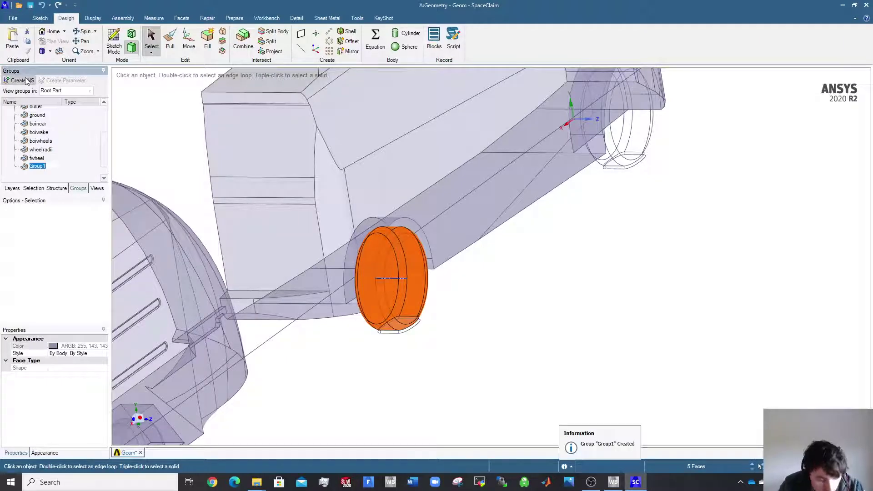
pyautogui.write('bwheel')
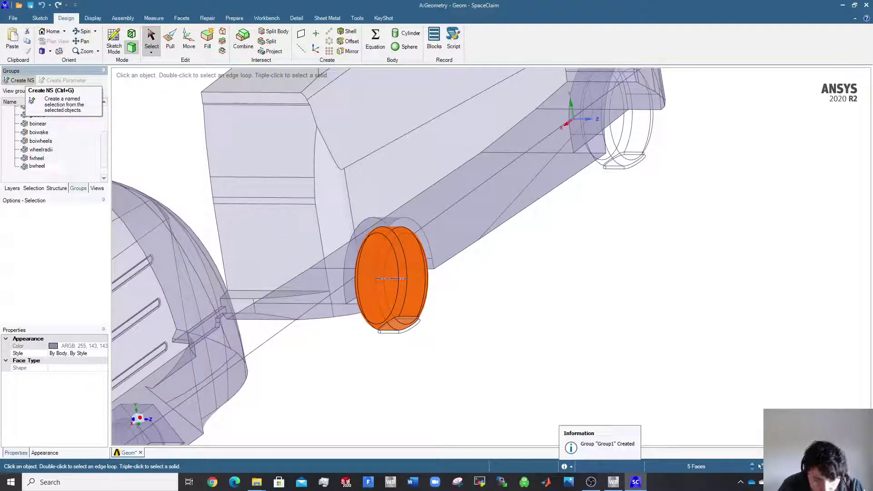
# Clear the selection and hide the bwheel group.
pyautogui.click(565, 292)
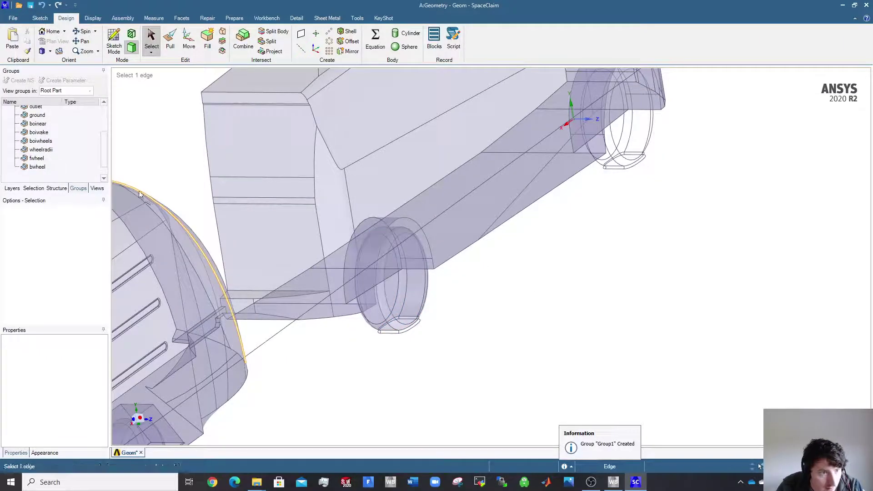
pyautogui.click(40, 168)
pyautogui.rightClick(40, 169)
pyautogui.click(74, 230)
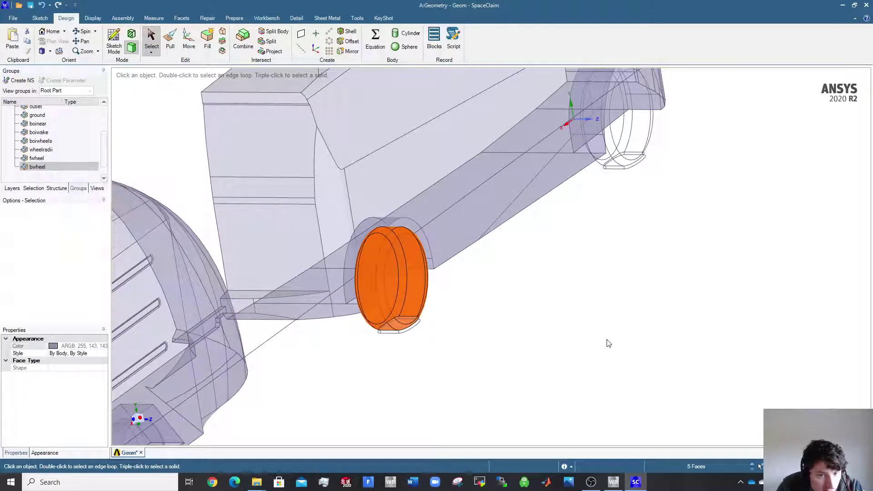
# Create the named selection tfwheel from the five faces of the trailer's front wheel and hide it.
pyautogui.scroll(-3, 339, 391)
pyautogui.scroll(10, 284, 409)
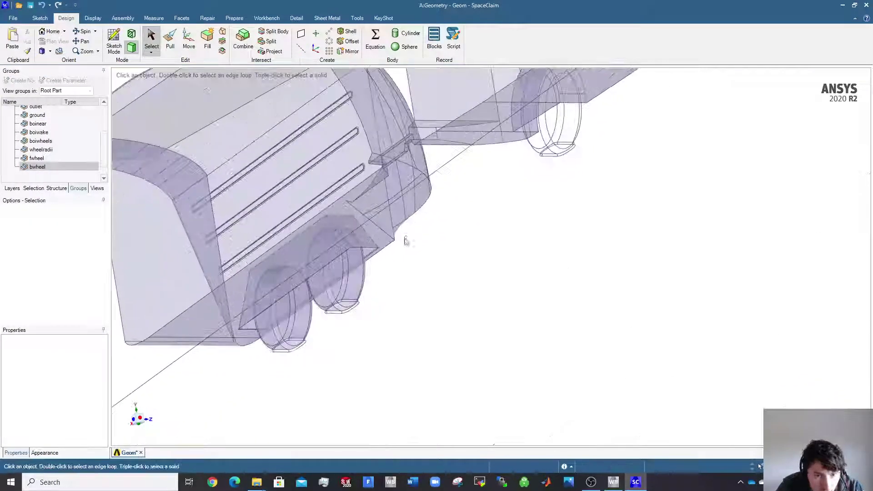
pyautogui.keyDown('ctrl'); pyautogui.click(317, 305); pyautogui.keyUp('ctrl')
pyautogui.keyDown('ctrl'); pyautogui.click(333, 305); pyautogui.keyUp('ctrl')
pyautogui.keyDown('ctrl'); pyautogui.click(346, 301); pyautogui.keyUp('ctrl')
pyautogui.moveTo(390, 295); pyautogui.dragTo(281, 311, button='middle')
pyautogui.keyDown('ctrl'); pyautogui.click(402, 299); pyautogui.keyUp('ctrl')
pyautogui.keyDown('ctrl'); pyautogui.click(379, 304); pyautogui.keyUp('ctrl')
pyautogui.click(21, 81)
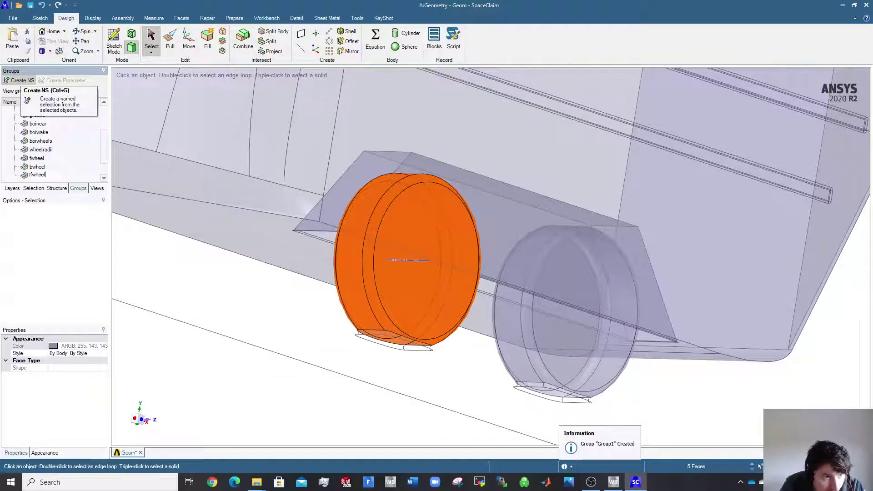
pyautogui.rightClick(45, 174)
pyautogui.click(61, 234)
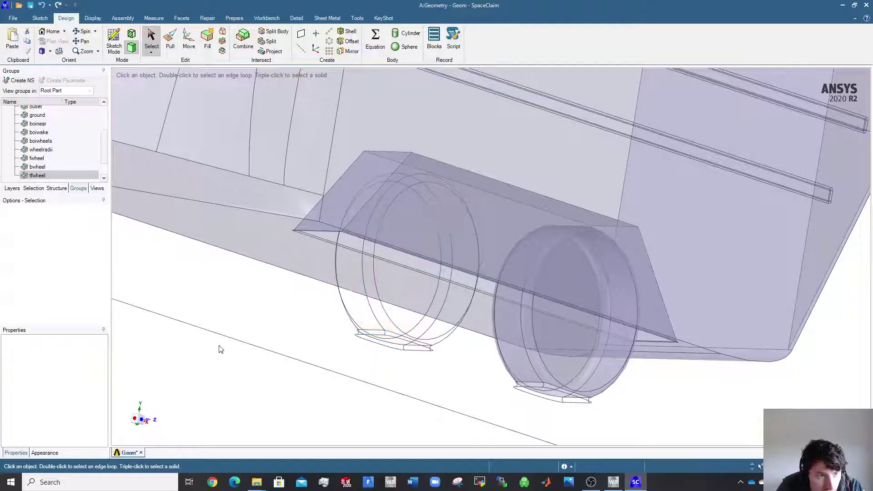
# Create the named selection tbwheel from the five faces of the trailer's rear wheel and hide it.
pyautogui.click(553, 358)
pyautogui.keyDown('ctrl'); pyautogui.click(535, 359); pyautogui.keyUp('ctrl')
pyautogui.keyDown('ctrl'); pyautogui.click(517, 355); pyautogui.keyUp('ctrl')
pyautogui.moveTo(516, 354)
pyautogui.mouseDown(button='middle')
pyautogui.moveTo(531, 348)
pyautogui.moveTo(525, 350)
pyautogui.mouseUp(button='middle')
pyautogui.keyDown('ctrl'); pyautogui.click(474, 358); pyautogui.keyUp('ctrl')
pyautogui.keyDown('ctrl'); pyautogui.click(492, 359); pyautogui.keyUp('ctrl')
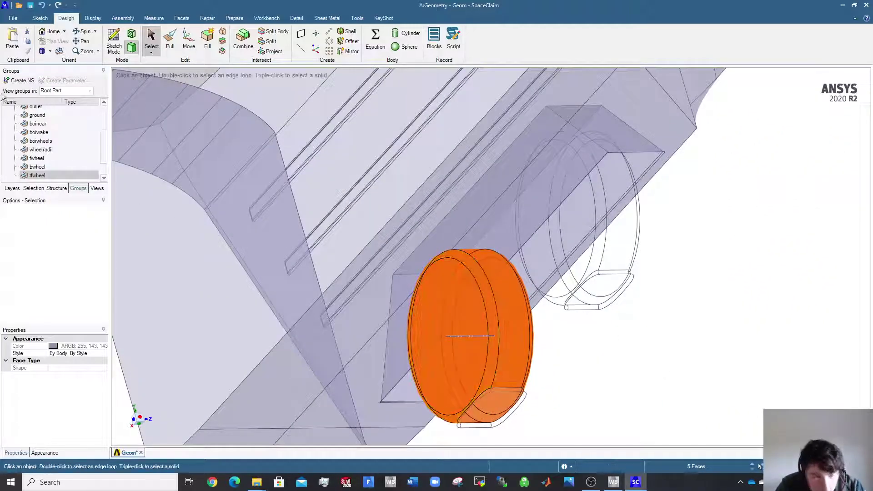
pyautogui.click(13, 81)
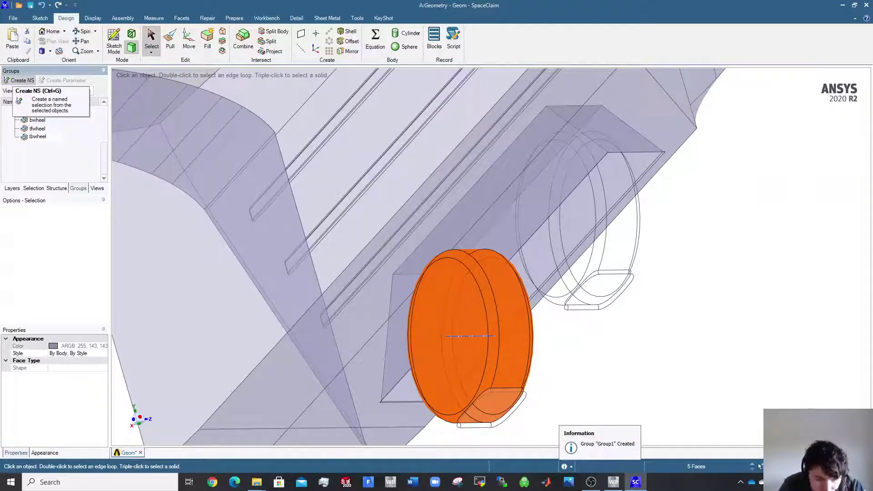
pyautogui.rightClick(41, 139)
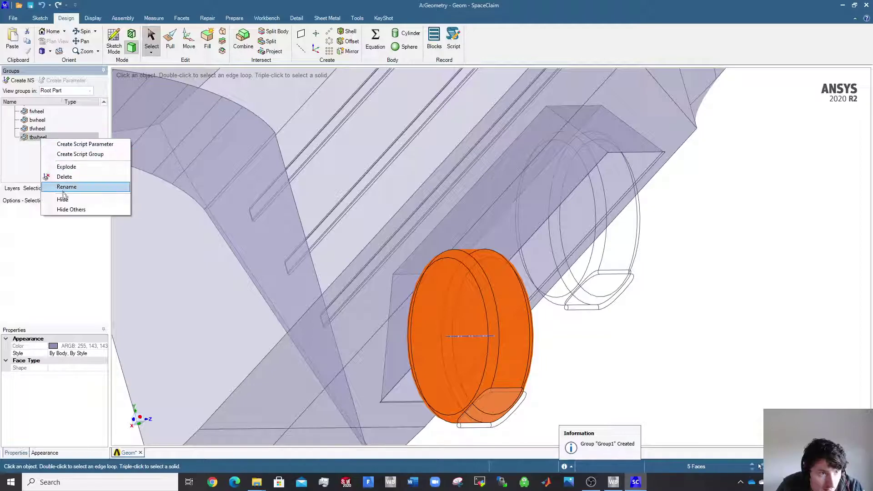
pyautogui.click(421, 290)
pyautogui.click(683, 310)
# Inspect the wheel areas of the vehicle and trailer with the wheel groups hidden.
pyautogui.scroll(-6, 627, 284)
pyautogui.scroll(-5, 611, 271)
pyautogui.moveTo(612, 270); pyautogui.dragTo(463, 301, button='middle')
pyautogui.click(517, 330)
pyautogui.click(523, 366)
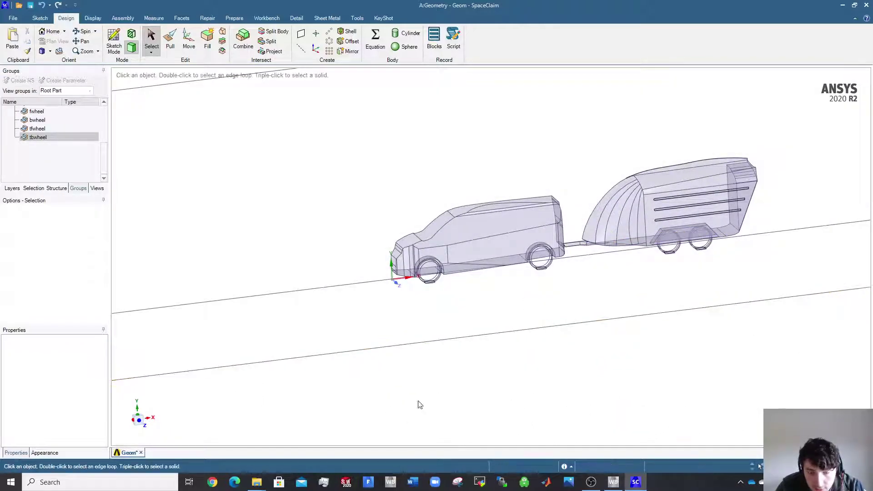
pyautogui.scroll(4, 487, 254)
pyautogui.click(351, 296)
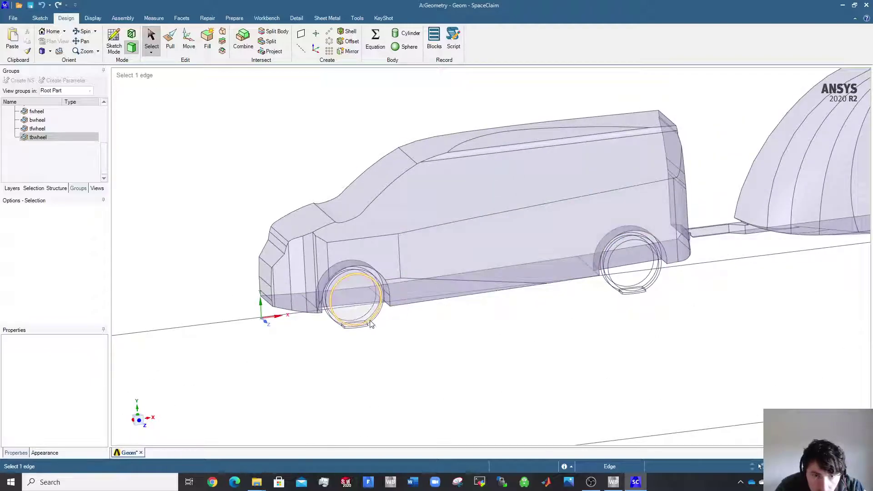
pyautogui.scroll(-4, 492, 286)
# Save the project with the new wheel named selections.
pyautogui.click(16, 23)
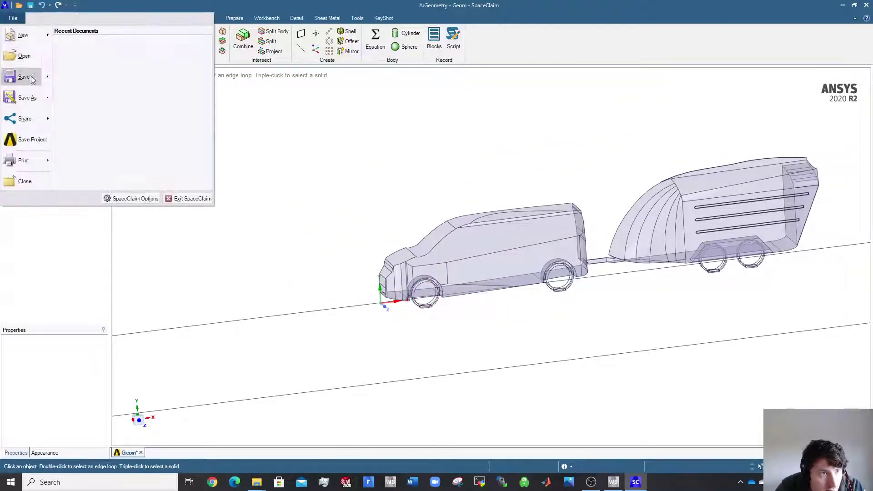
pyautogui.click(16, 143)
# Select the wheel-arch faces around the van's front and rear wheels and the trailer's wheels in side view.
pyautogui.scroll(2, 705, 232)
pyautogui.scroll(2, 704, 232)
pyautogui.scroll(-2, 659, 228)
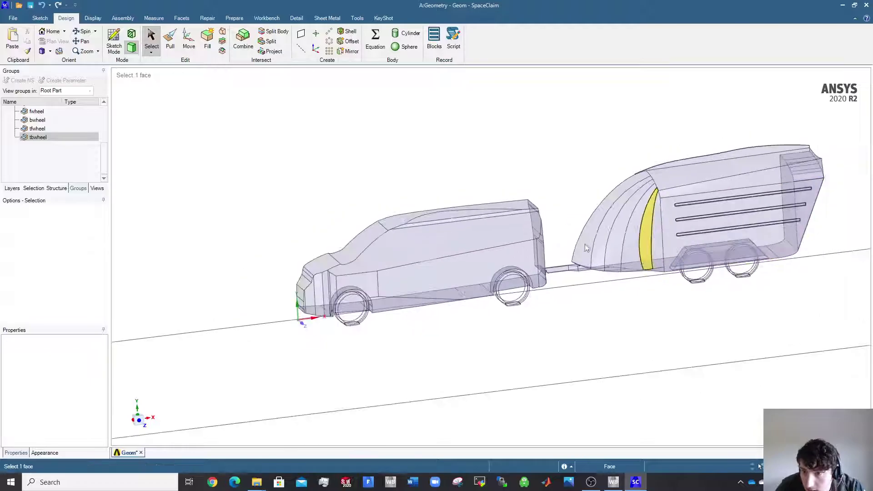
pyautogui.scroll(1, 511, 321)
pyautogui.moveTo(399, 303)
pyautogui.mouseDown(button='middle')
pyautogui.moveTo(390, 257)
pyautogui.moveTo(412, 281)
pyautogui.moveTo(395, 291)
pyautogui.mouseUp(button='middle')
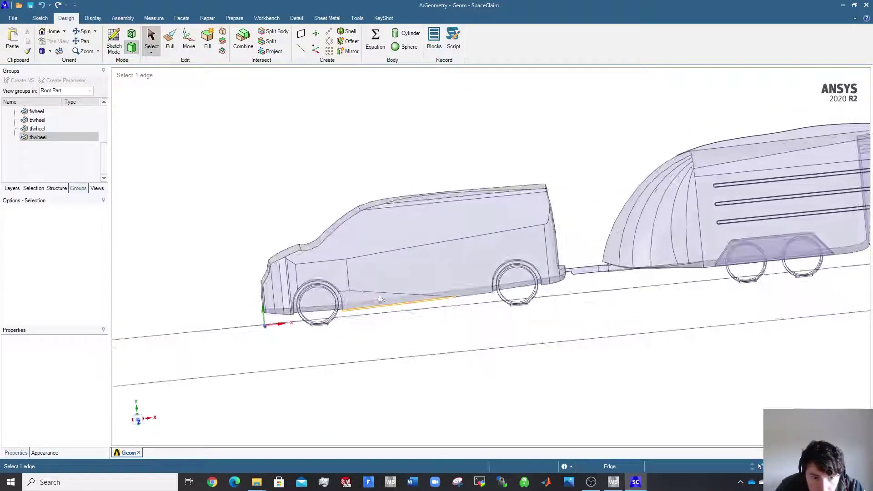
pyautogui.click(136, 422)
pyautogui.scroll(2, 332, 362)
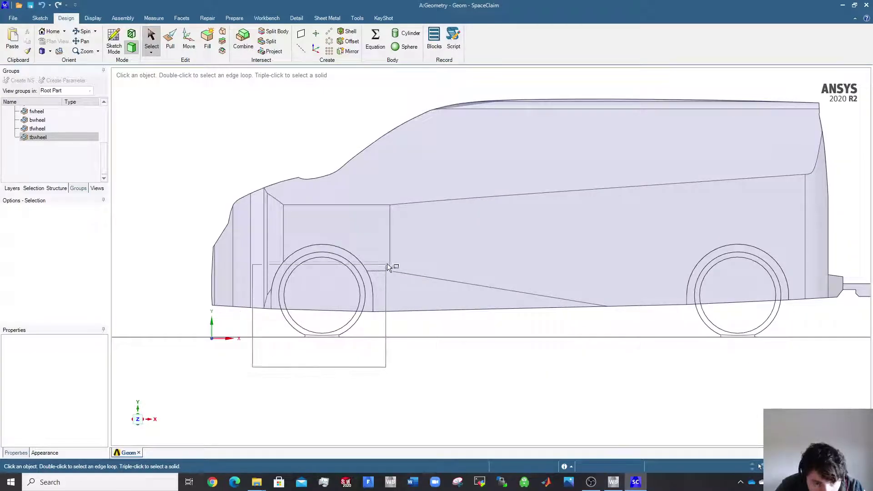
pyautogui.moveTo(400, 220); pyautogui.dragTo(402, 220)
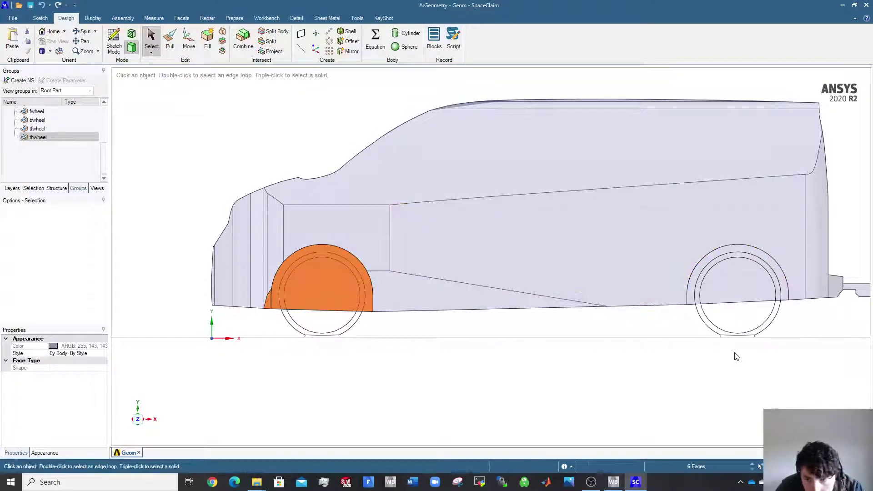
pyautogui.keyDown('shift'); pyautogui.moveTo(732, 354); pyautogui.dragTo(569, 360, button='middle'); pyautogui.keyUp('shift')
pyautogui.moveTo(496, 384); pyautogui.dragTo(610, 276)
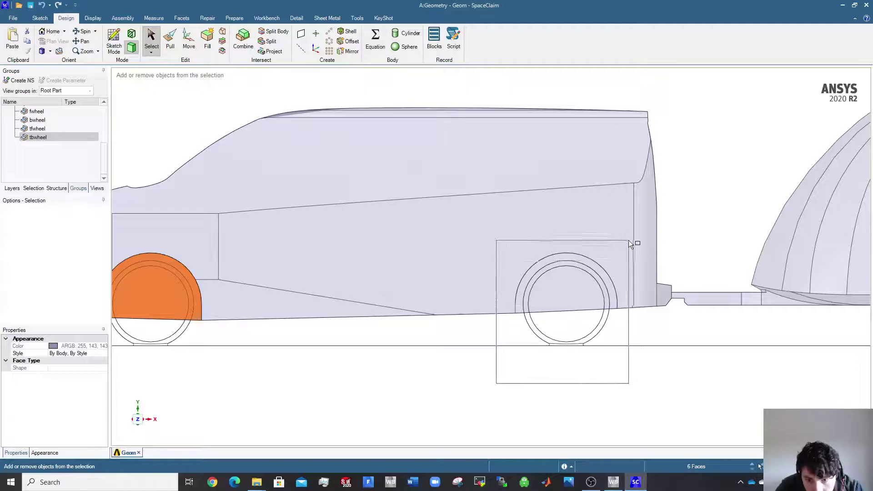
pyautogui.moveTo(628, 240); pyautogui.dragTo(629, 240)
pyautogui.scroll(-4, 681, 355)
pyautogui.keyDown('shift'); pyautogui.moveTo(662, 356); pyautogui.dragTo(229, 311, button='middle'); pyautogui.keyUp('shift')
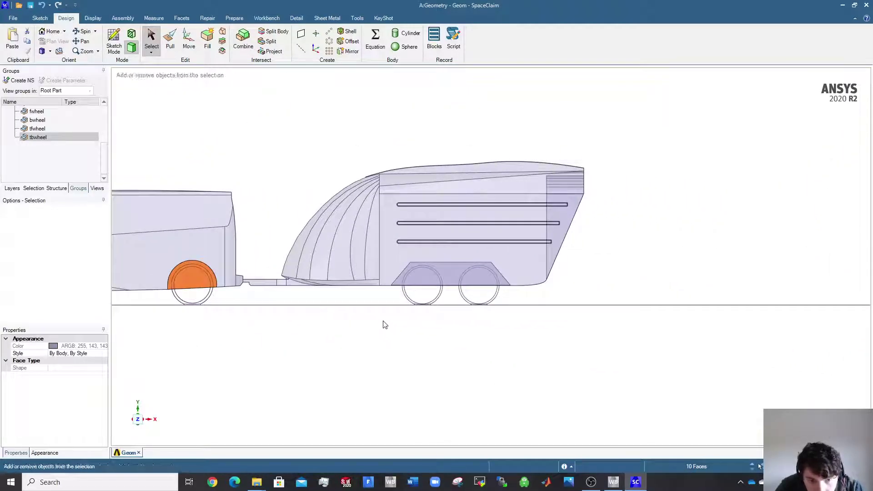
pyautogui.moveTo(520, 249); pyautogui.dragTo(520, 249)
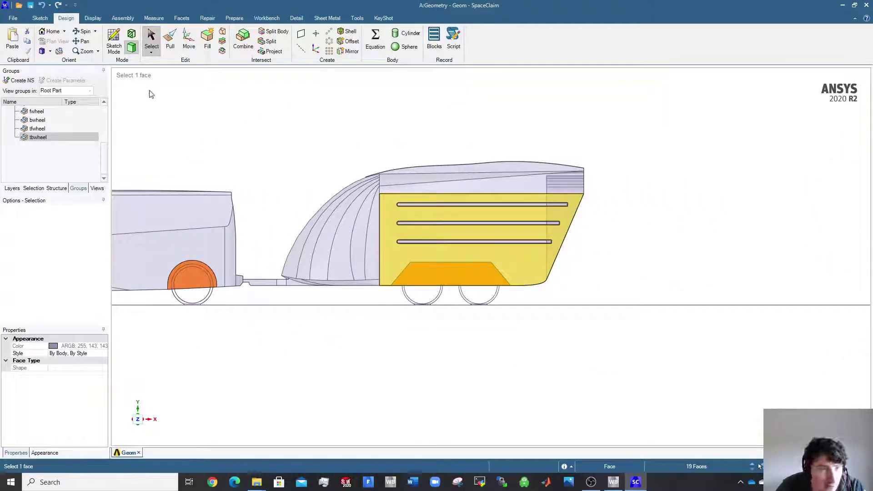
# Create the named selection wheelsurround from the selected wheel-arch faces and hide it.
pyautogui.click(20, 81)
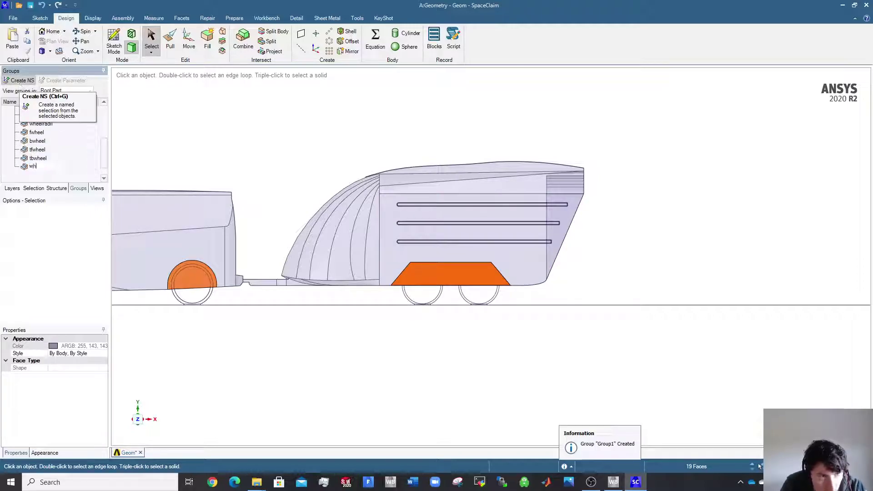
pyautogui.write('wheelsurround')
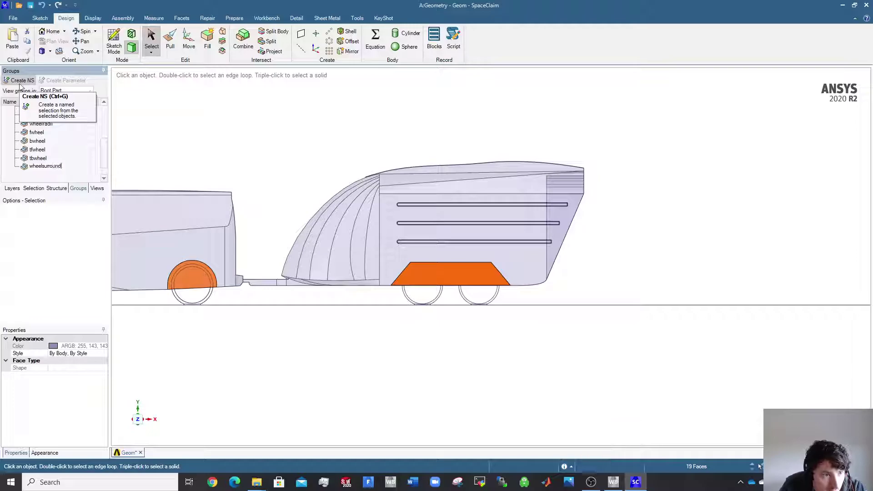
pyautogui.rightClick(59, 170)
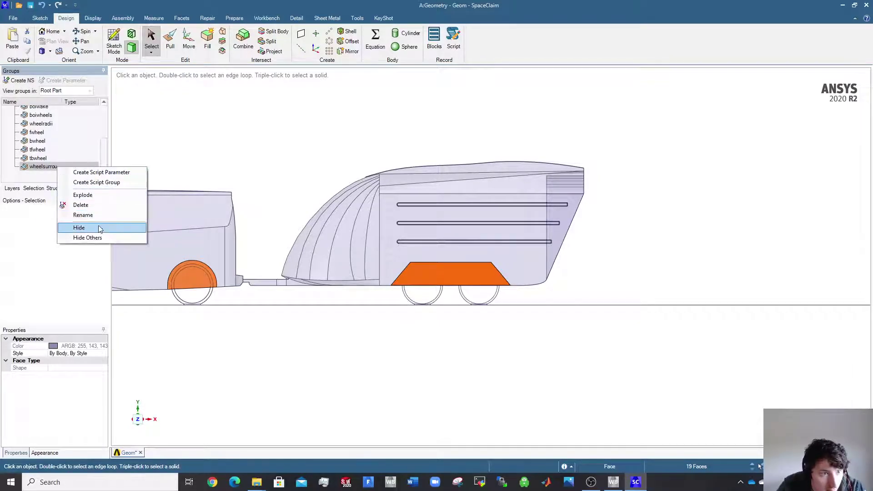
pyautogui.click(99, 229)
# Create the named selection bumper from the faces at the van's front end and hide it.
pyautogui.scroll(-5, 346, 375)
pyautogui.scroll(1, 301, 363)
pyautogui.keyDown('shift'); pyautogui.moveTo(227, 352); pyautogui.dragTo(485, 377, button='middle'); pyautogui.keyUp('shift')
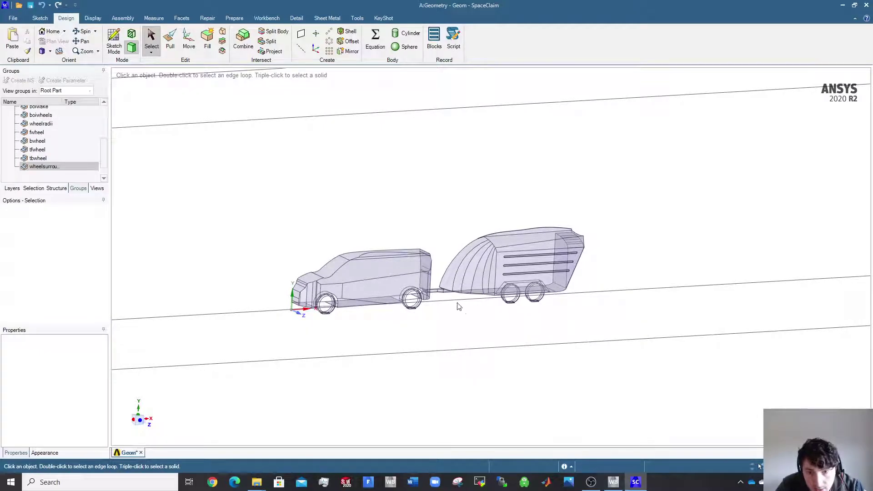
pyautogui.scroll(2, 459, 305)
pyautogui.keyDown('shift'); pyautogui.moveTo(272, 346); pyautogui.dragTo(408, 354, button='middle'); pyautogui.keyUp('shift')
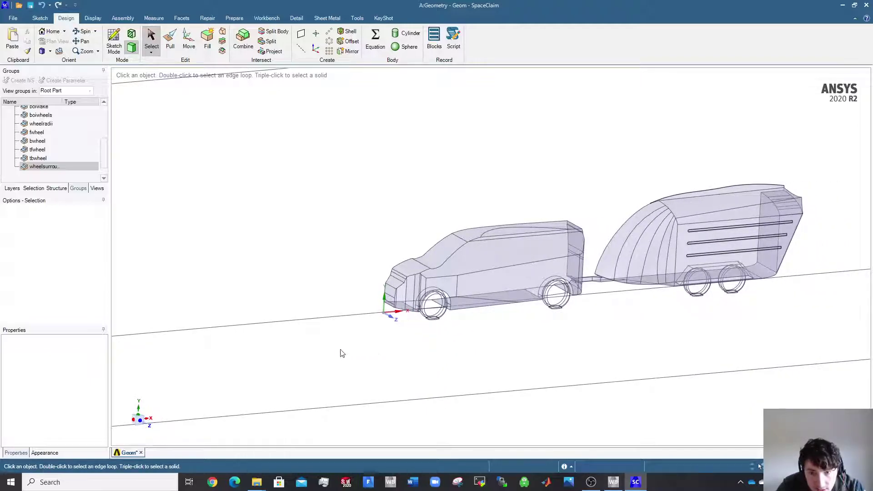
pyautogui.moveTo(477, 229); pyautogui.dragTo(452, 228)
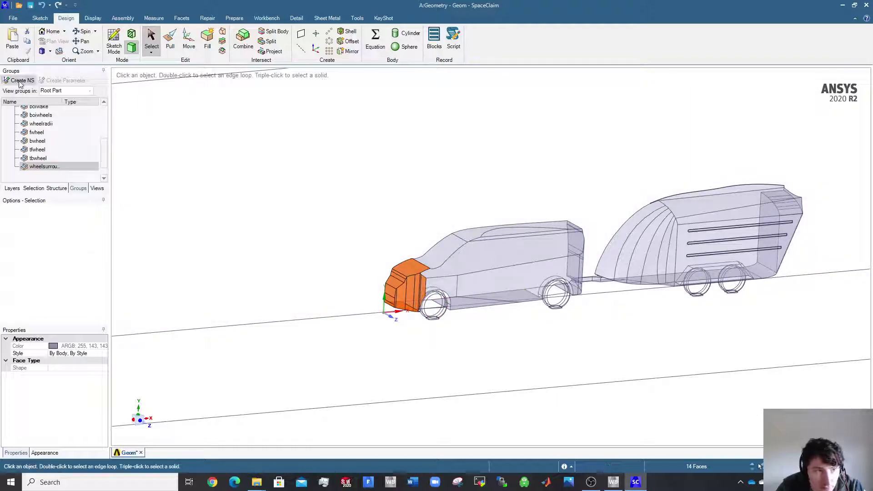
pyautogui.click(19, 82)
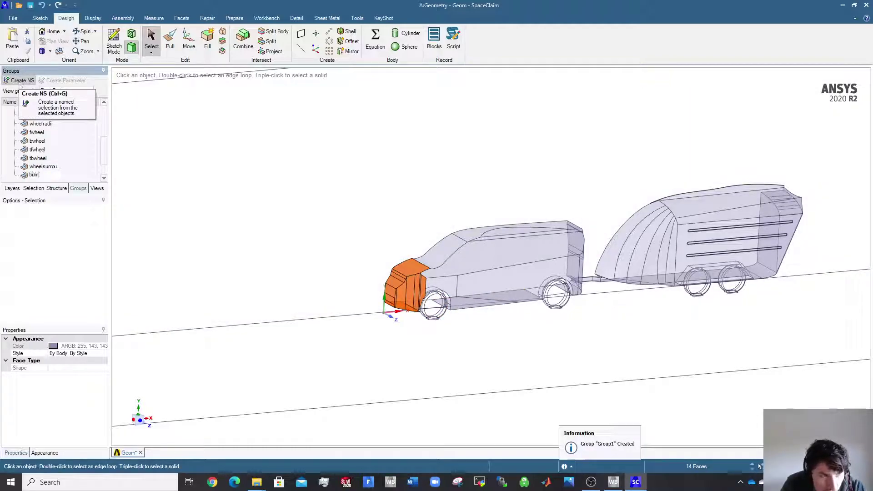
pyautogui.rightClick(59, 175)
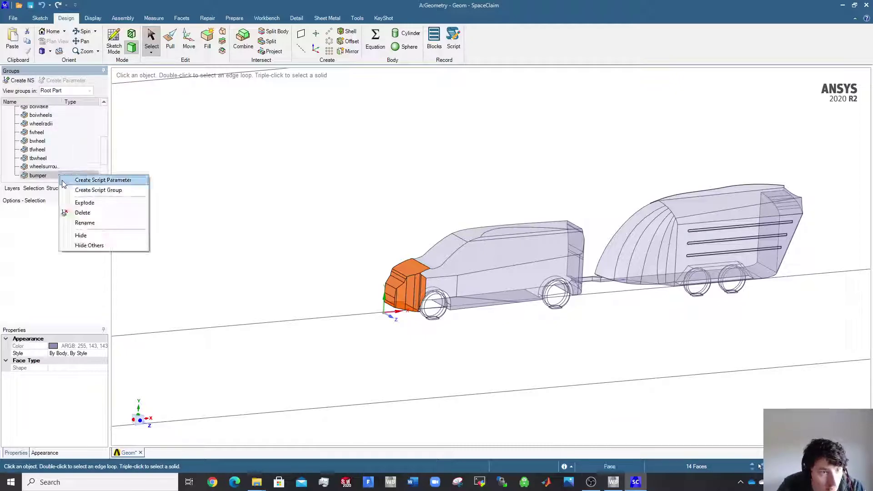
pyautogui.click(81, 236)
pyautogui.moveTo(557, 291); pyautogui.dragTo(482, 278, button='middle')
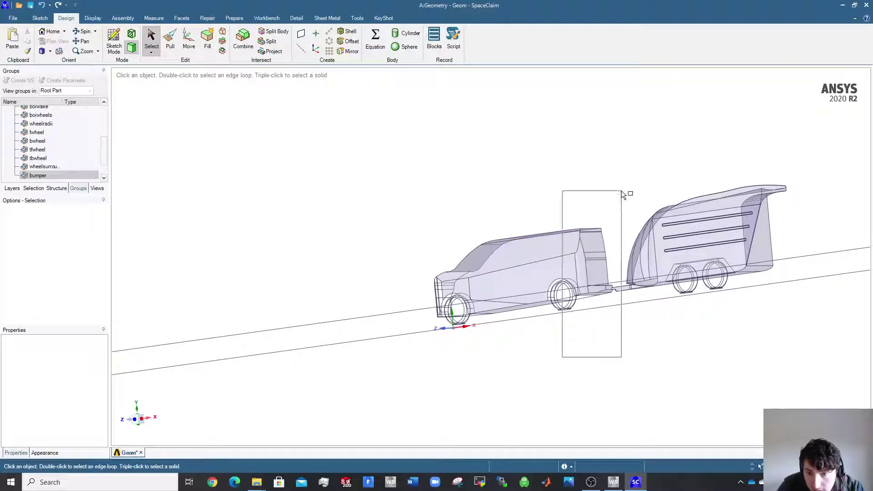
pyautogui.moveTo(623, 194); pyautogui.dragTo(624, 195)
pyautogui.moveTo(621, 226); pyautogui.dragTo(598, 326, button='middle')
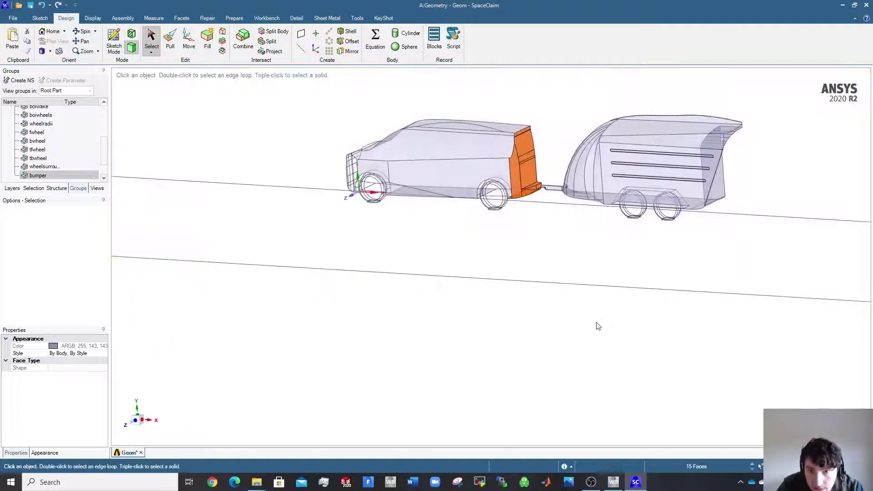
pyautogui.click(598, 326)
pyautogui.scroll(3, 590, 249)
pyautogui.scroll(-3, 602, 274)
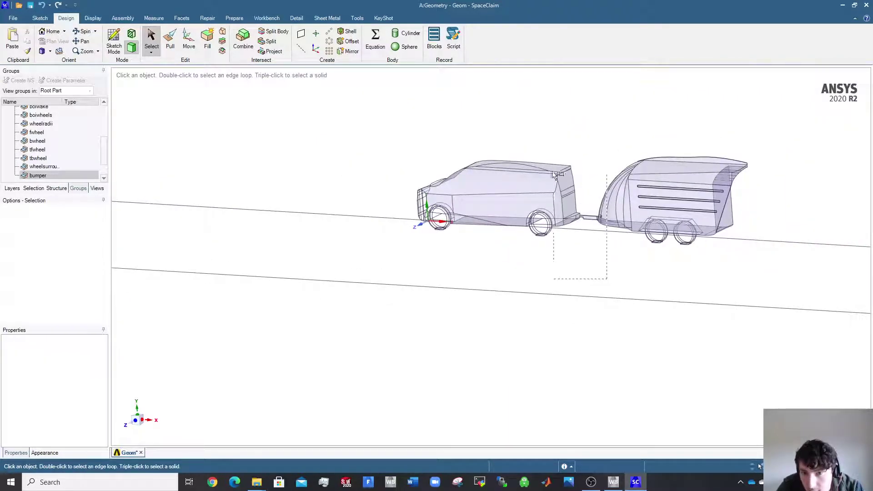
pyautogui.moveTo(532, 141); pyautogui.dragTo(533, 144)
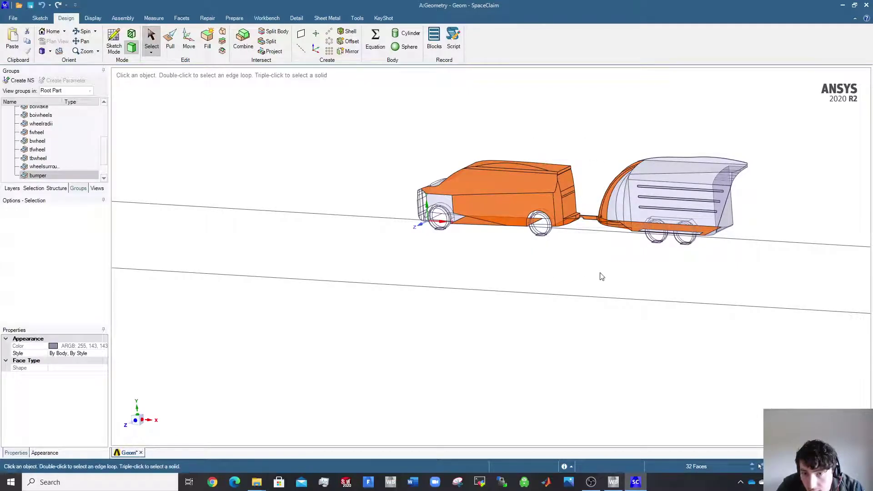
pyautogui.click(537, 275)
# Create the named selection vanrear from the faces at the van's rear end and hide it.
pyautogui.moveTo(593, 156); pyautogui.dragTo(592, 156)
pyautogui.moveTo(578, 224); pyautogui.dragTo(567, 203, button='middle')
pyautogui.scroll(1, 567, 202)
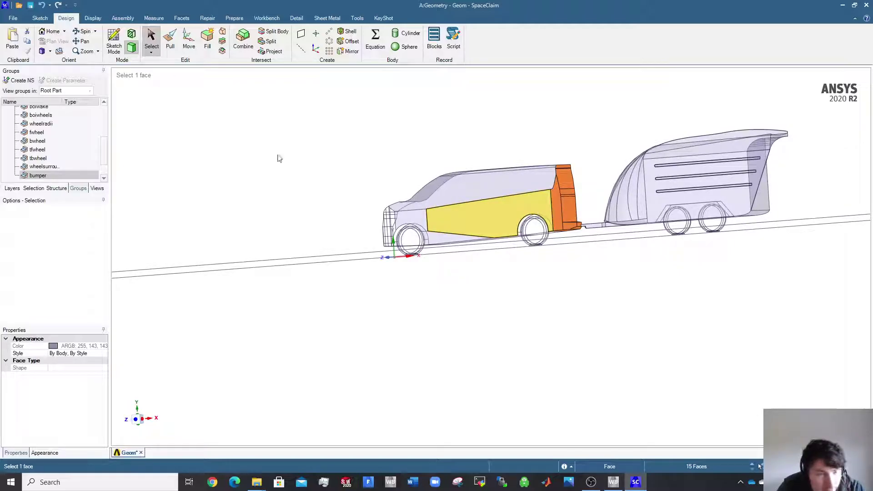
pyautogui.click(21, 80)
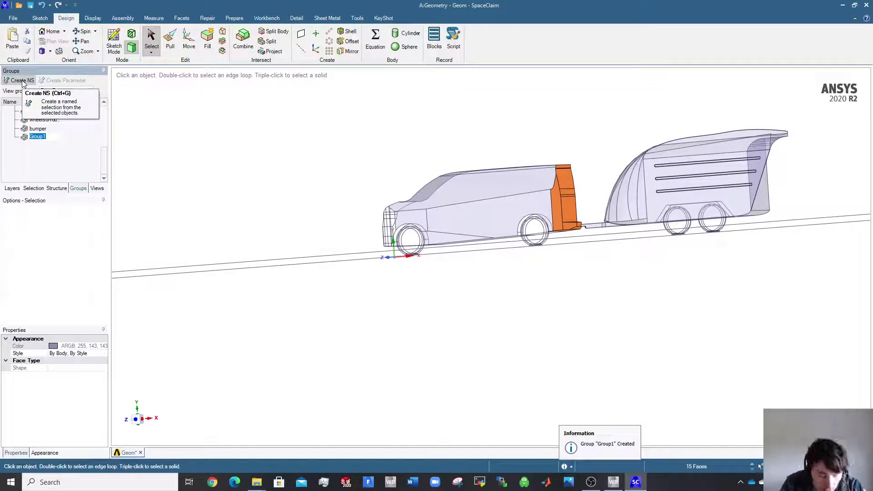
pyautogui.write('vanrear')
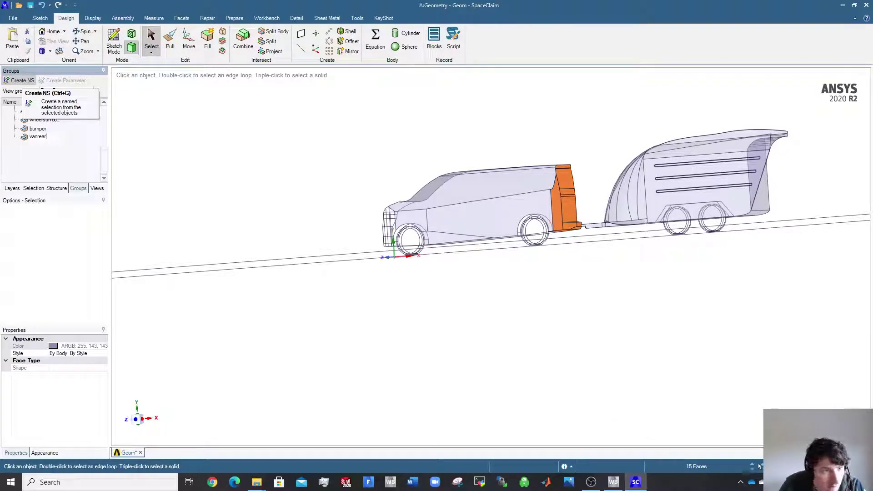
pyautogui.rightClick(49, 136)
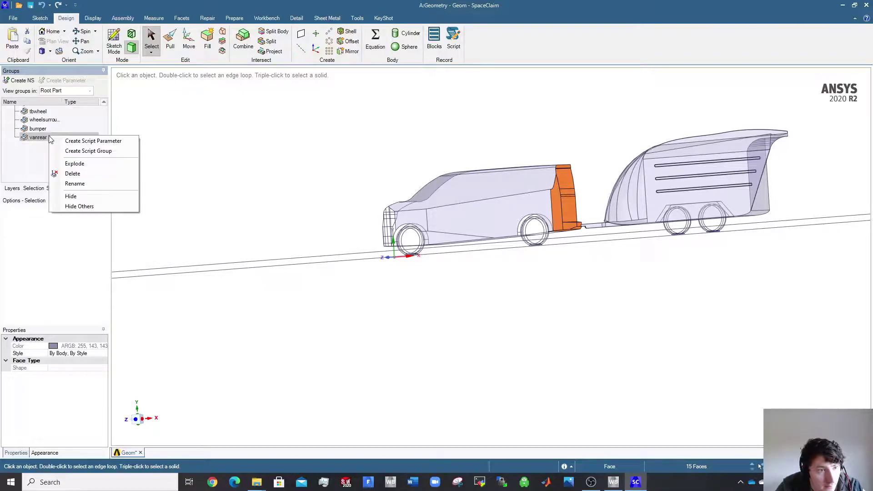
pyautogui.click(72, 197)
# Select the tow bar faces between the van and trailer, including the tapered side face under the trailer's nose.
pyautogui.scroll(10, 596, 267)
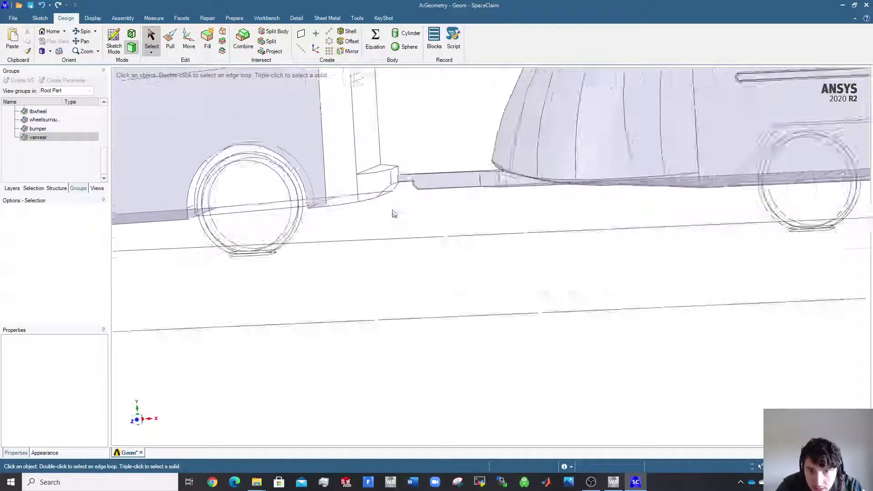
pyautogui.scroll(-5, 391, 273)
pyautogui.scroll(8, 364, 319)
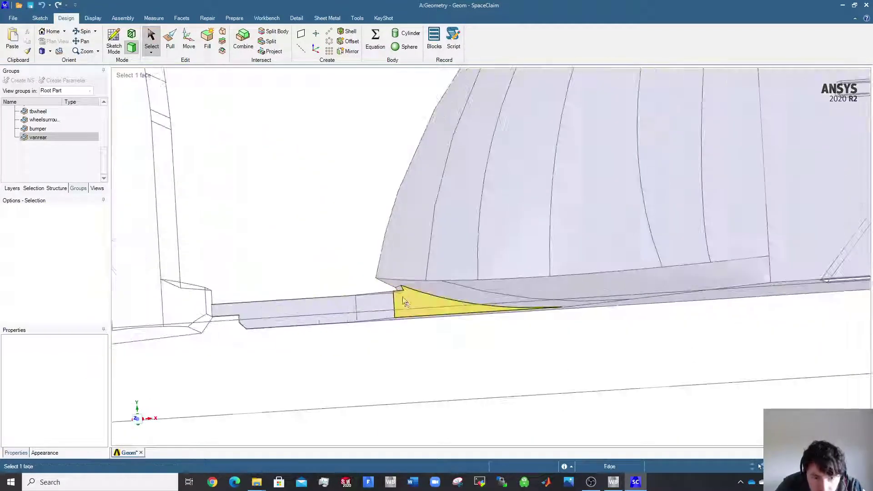
pyautogui.scroll(-6, 399, 308)
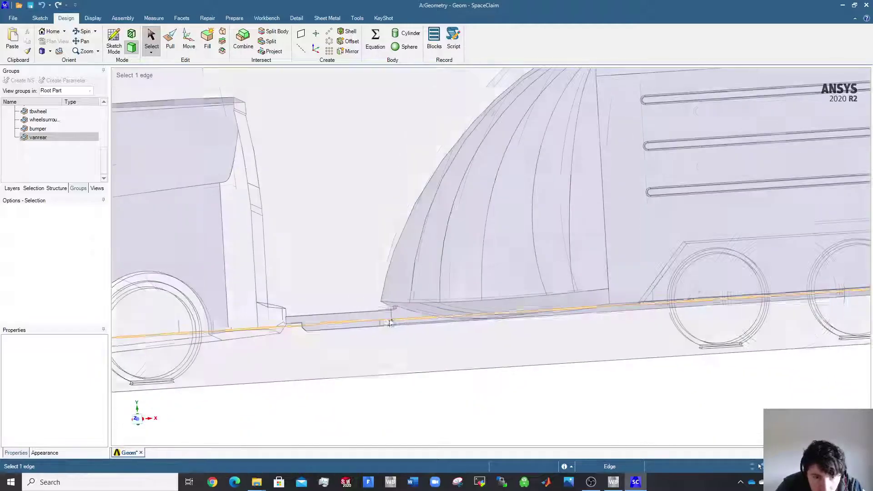
pyautogui.moveTo(255, 360); pyautogui.dragTo(434, 151)
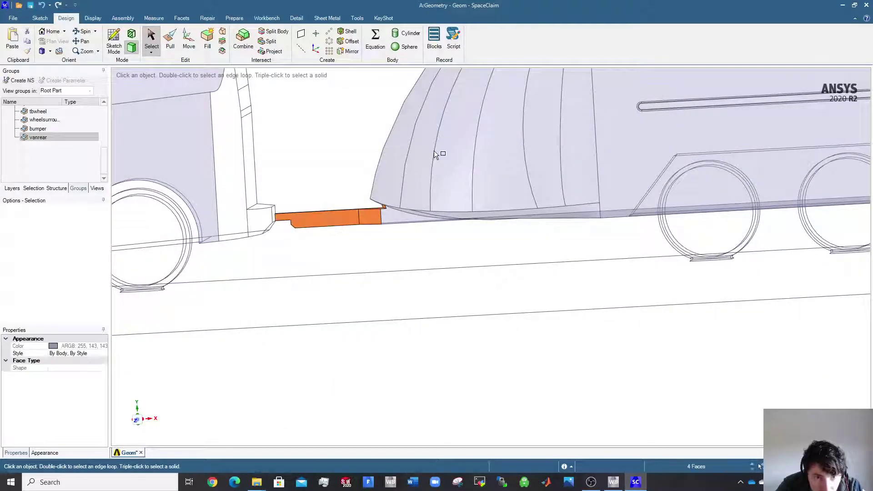
pyautogui.moveTo(396, 236); pyautogui.dragTo(392, 221, button='middle')
pyautogui.scroll(-4, 409, 273)
pyautogui.scroll(6, 416, 318)
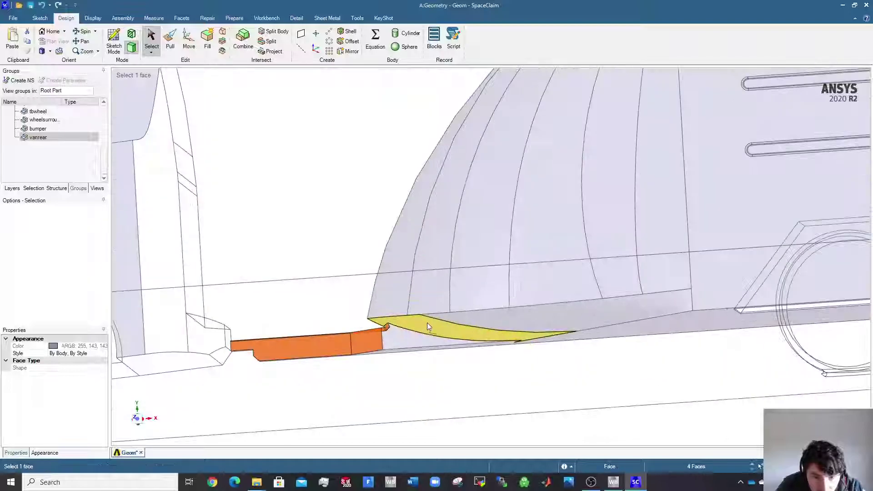
pyautogui.keyDown('ctrl'); pyautogui.click(414, 337); pyautogui.keyUp('ctrl')
# Examine the sharp tip where the tow bar's tapered face meets the trailer's underside faces.
pyautogui.scroll(5, 425, 372)
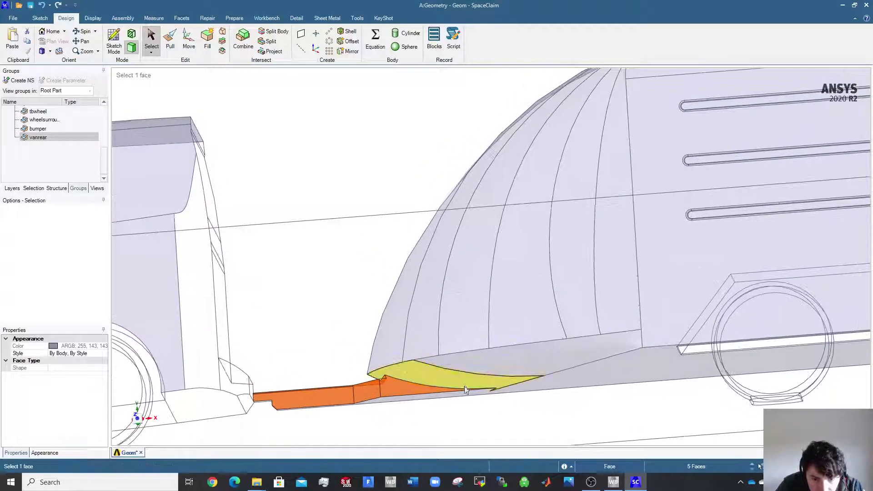
pyautogui.scroll(3, 516, 384)
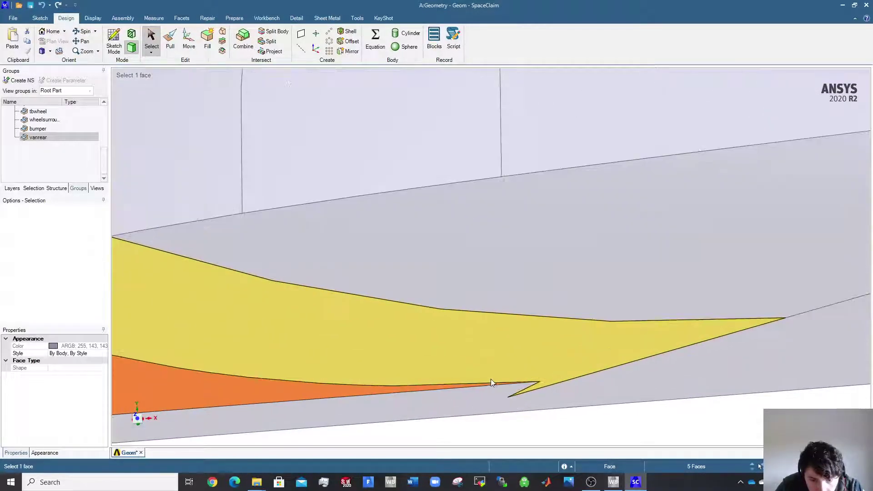
pyautogui.scroll(4, 514, 384)
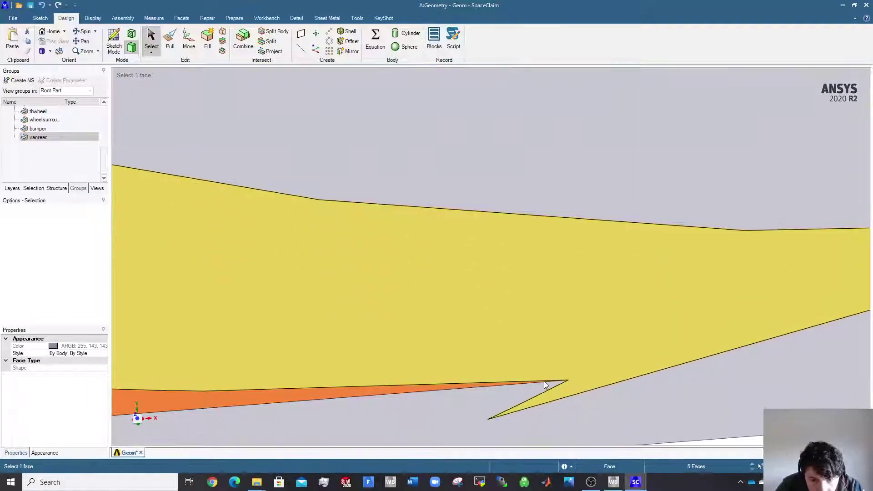
pyautogui.scroll(1, 562, 381)
pyautogui.scroll(-5, 578, 381)
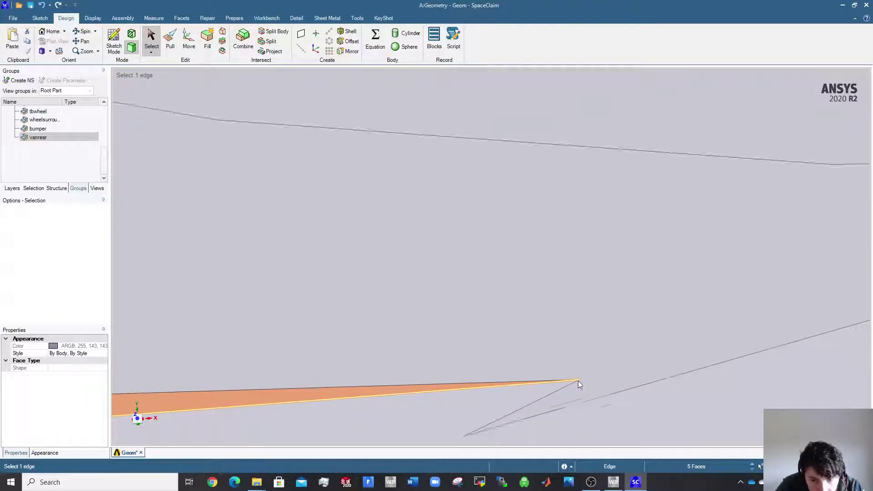
pyautogui.scroll(-3, 531, 398)
pyautogui.scroll(3, 530, 398)
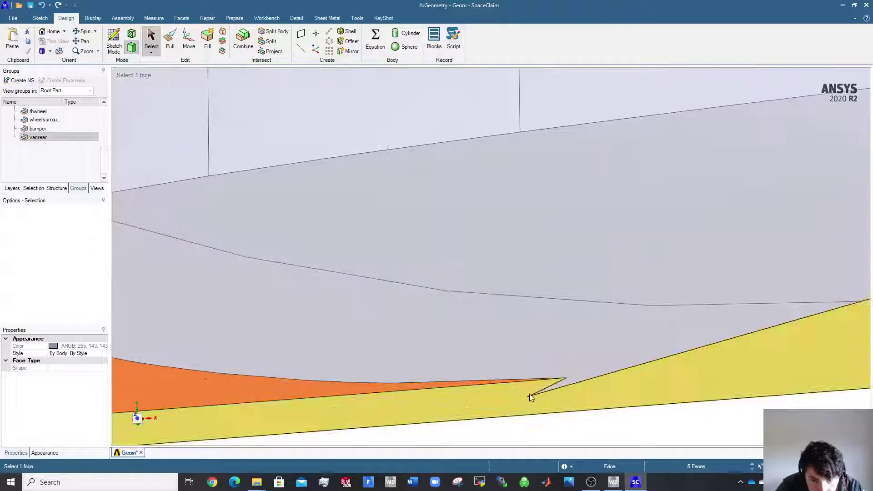
pyautogui.scroll(-1, 530, 398)
pyautogui.scroll(-6, 481, 410)
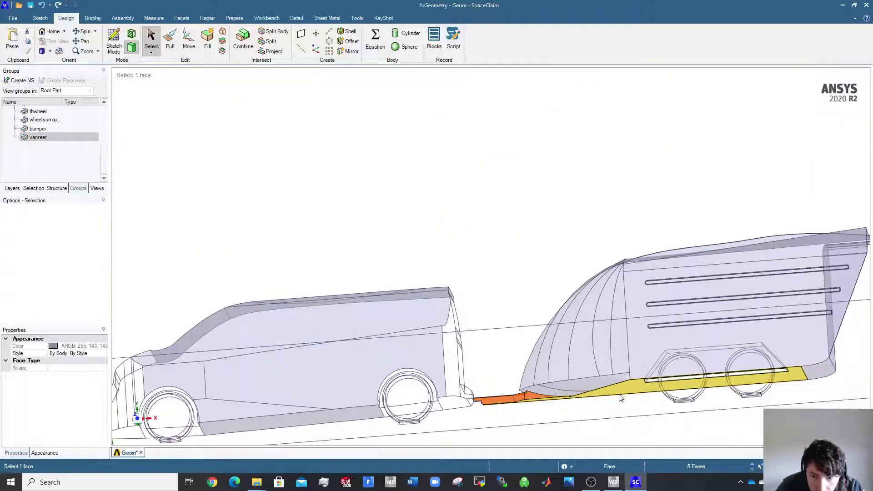
pyautogui.moveTo(622, 396); pyautogui.dragTo(599, 377, button='middle')
pyautogui.scroll(5, 549, 409)
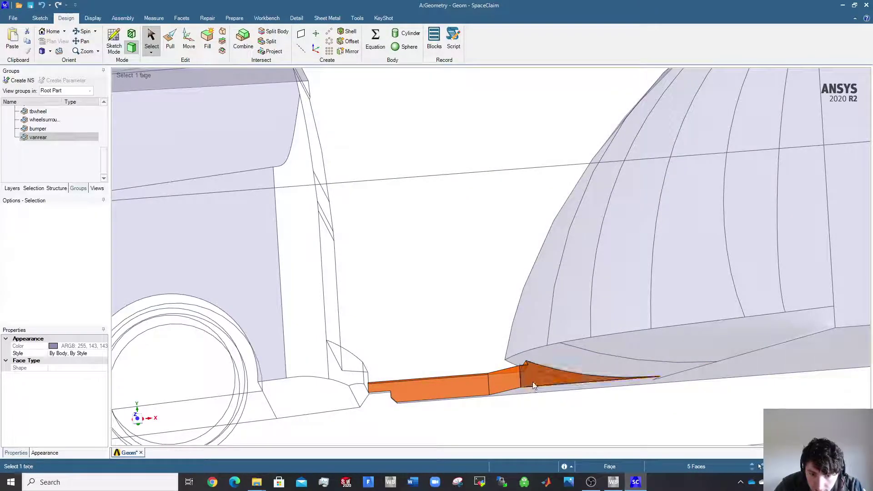
# Create the named selection trailerjoint from the selected tow bar faces and hide it.
pyautogui.scroll(-5, 533, 383)
pyautogui.moveTo(513, 386); pyautogui.dragTo(526, 444, button='middle')
pyautogui.scroll(-3, 526, 443)
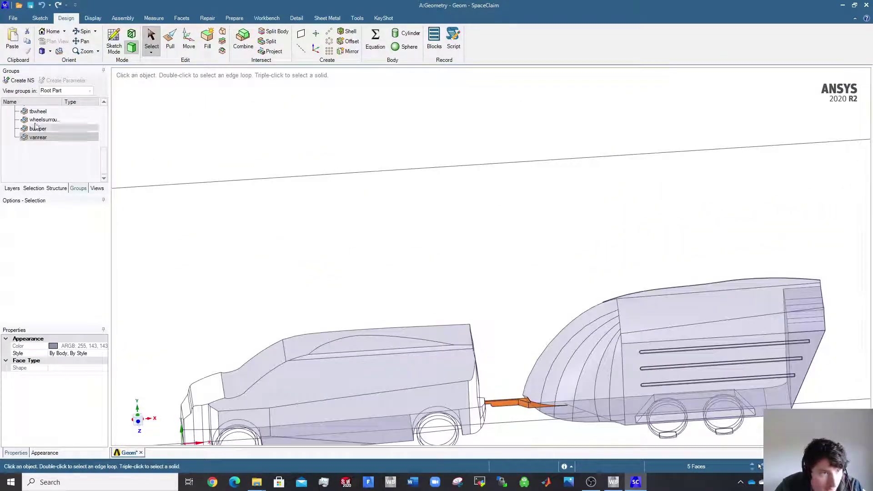
pyautogui.click(13, 82)
pyautogui.write('trailerjoint')
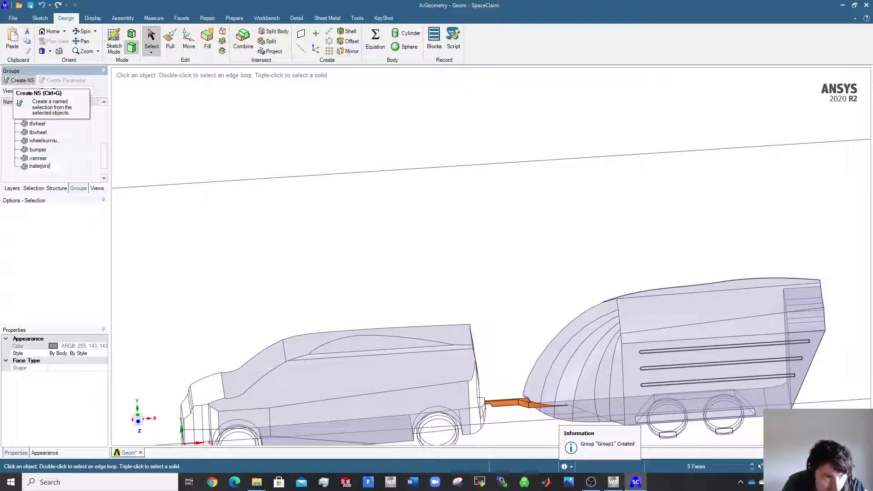
pyautogui.rightClick(66, 167)
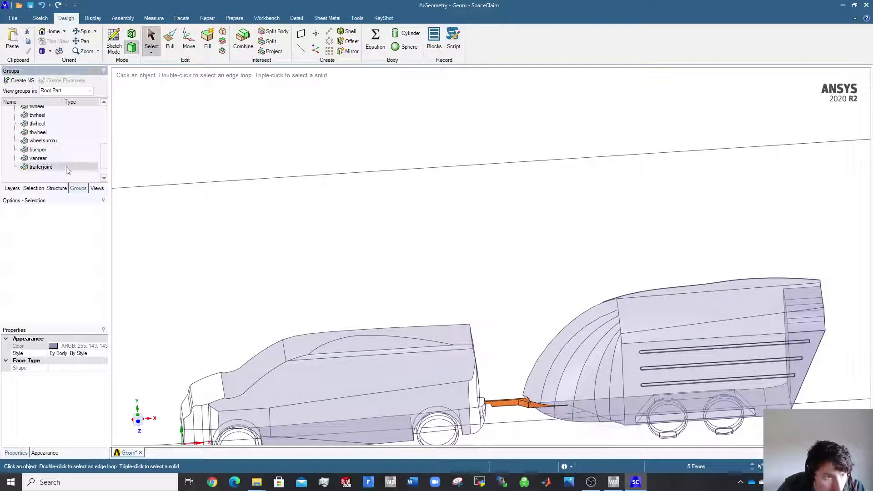
pyautogui.click(88, 229)
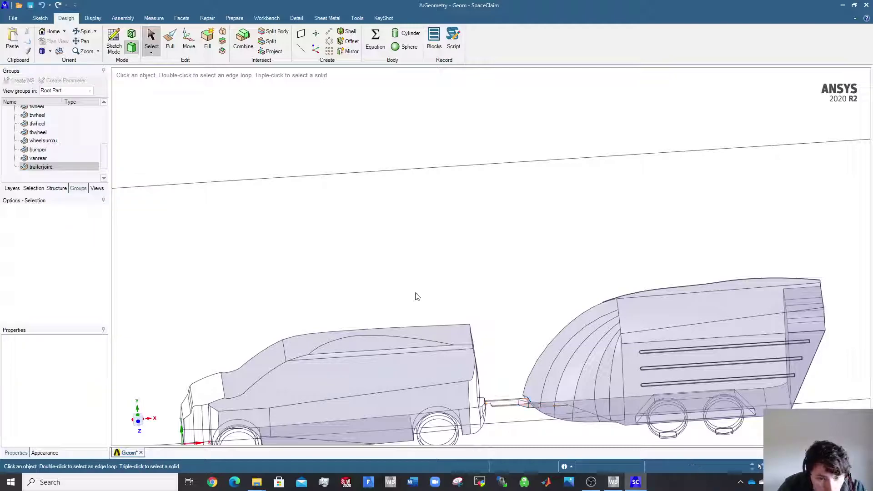
# Select all the remaining visible body faces of the van, leaving the trailer out.
pyautogui.scroll(-8, 400, 318)
pyautogui.click(398, 384)
pyautogui.scroll(6, 397, 384)
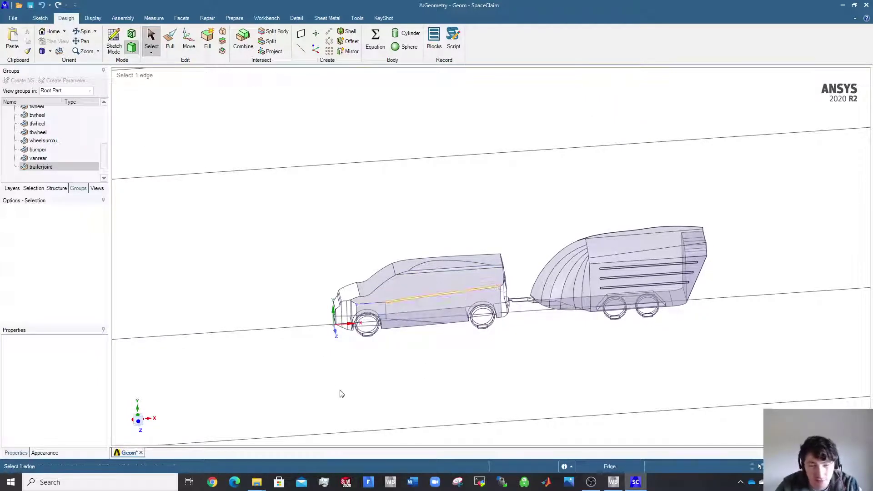
pyautogui.moveTo(481, 264); pyautogui.dragTo(530, 219)
pyautogui.moveTo(437, 390); pyautogui.dragTo(401, 338, button='middle')
pyautogui.scroll(-2, 483, 394)
pyautogui.scroll(3, 511, 398)
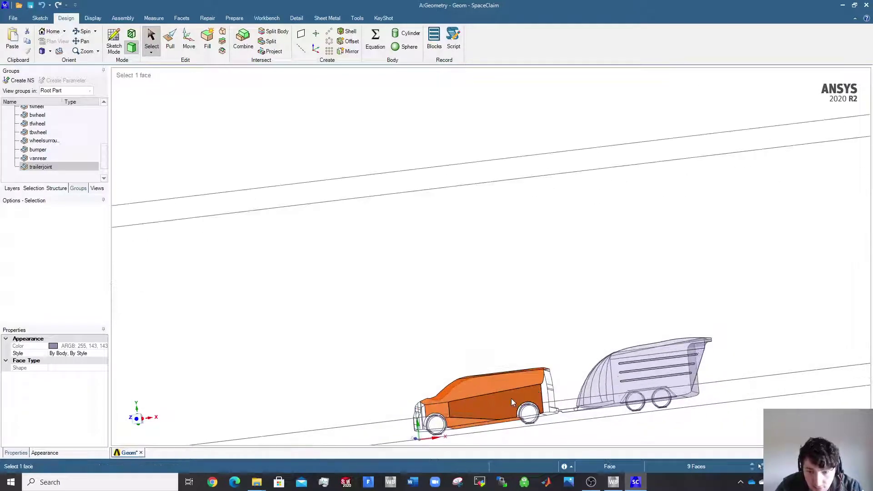
pyautogui.moveTo(511, 398)
pyautogui.mouseDown(button='middle')
pyautogui.moveTo(525, 414)
pyautogui.moveTo(514, 400)
pyautogui.mouseUp(button='middle')
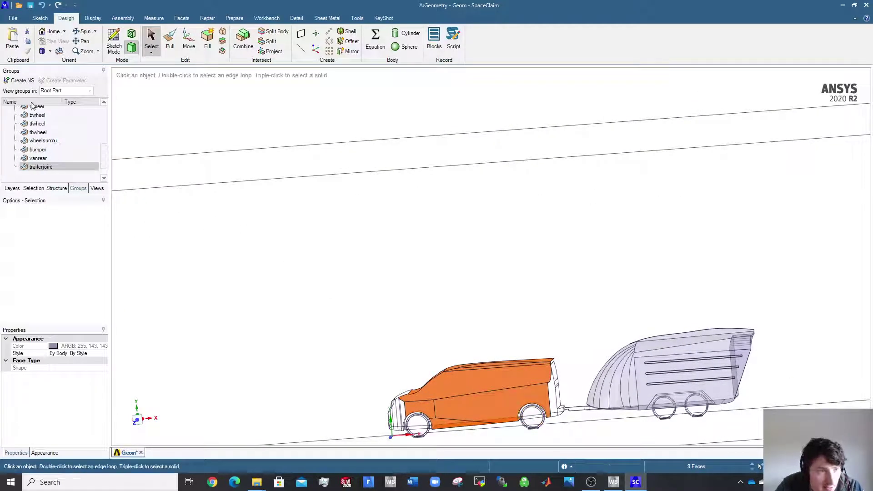
# Create the named selection vanbulk from the selected van body faces and hide it.
pyautogui.click(19, 80)
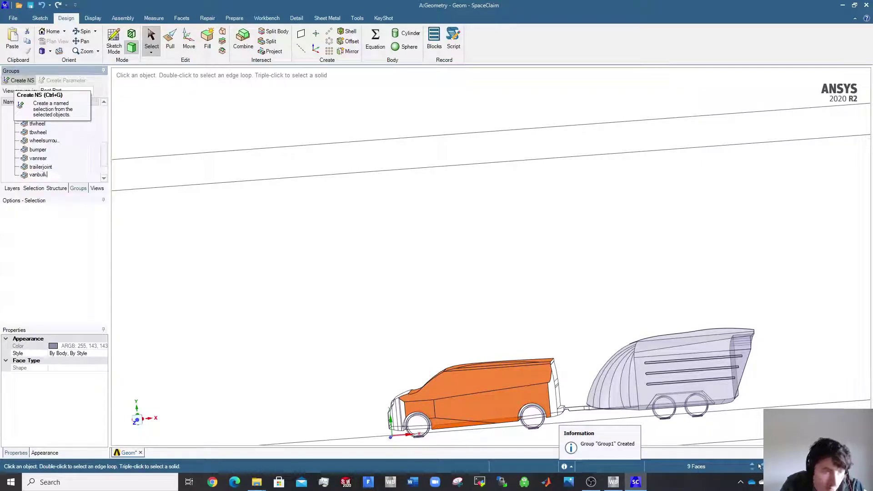
pyautogui.rightClick(39, 176)
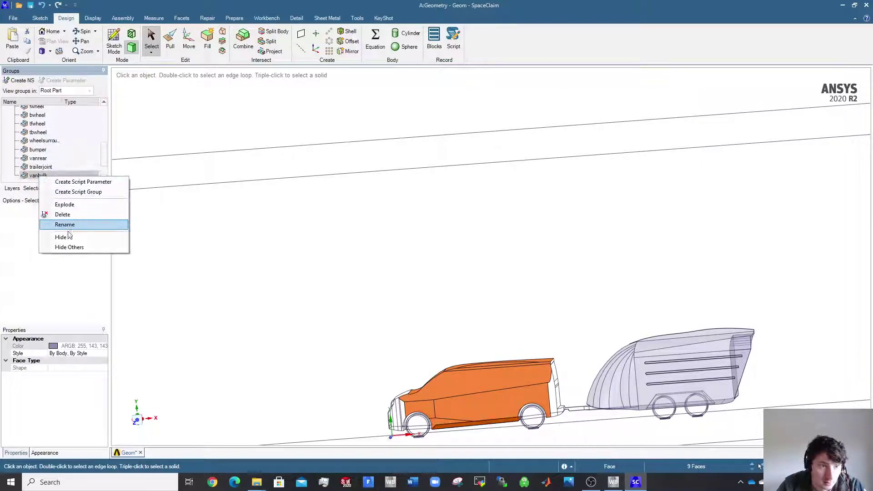
pyautogui.click(69, 225)
pyautogui.click(395, 246)
# Select all the curved faces forming the trailer's nose in one window selection.
pyautogui.scroll(-4, 698, 374)
pyautogui.keyDown('ctrl'); pyautogui.moveTo(689, 380); pyautogui.dragTo(512, 291, button='middle'); pyautogui.keyUp('ctrl')
pyautogui.moveTo(512, 300); pyautogui.dragTo(553, 322, button='middle')
pyautogui.scroll(5, 462, 280)
pyautogui.moveTo(418, 341); pyautogui.dragTo(557, 125)
pyautogui.scroll(3, 512, 259)
pyautogui.moveTo(513, 259); pyautogui.dragTo(538, 273, button='middle')
pyautogui.scroll(5, 514, 98)
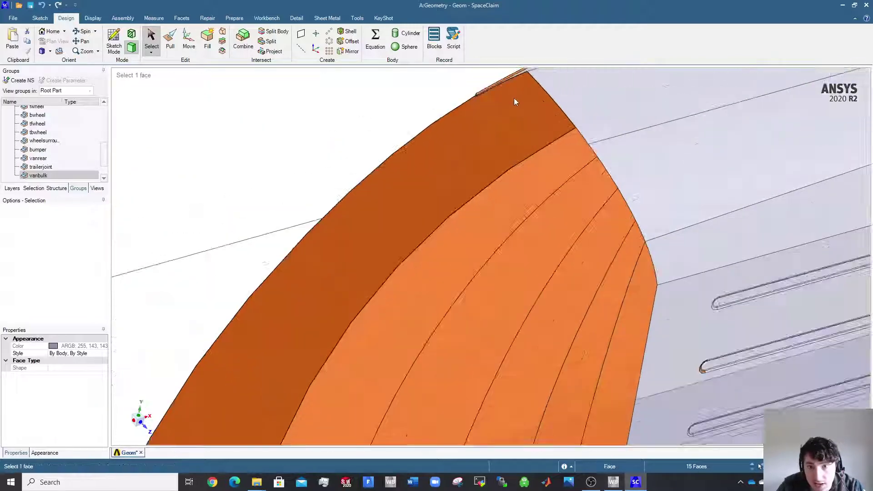
# Remove the small faces at the front tip of the trailer's roof strip from the nose face selection.
pyautogui.scroll(-1, 497, 95)
pyautogui.scroll(-3, 382, 302)
pyautogui.scroll(8, 363, 300)
pyautogui.keyDown('ctrl'); pyautogui.click(363, 301); pyautogui.keyUp('ctrl')
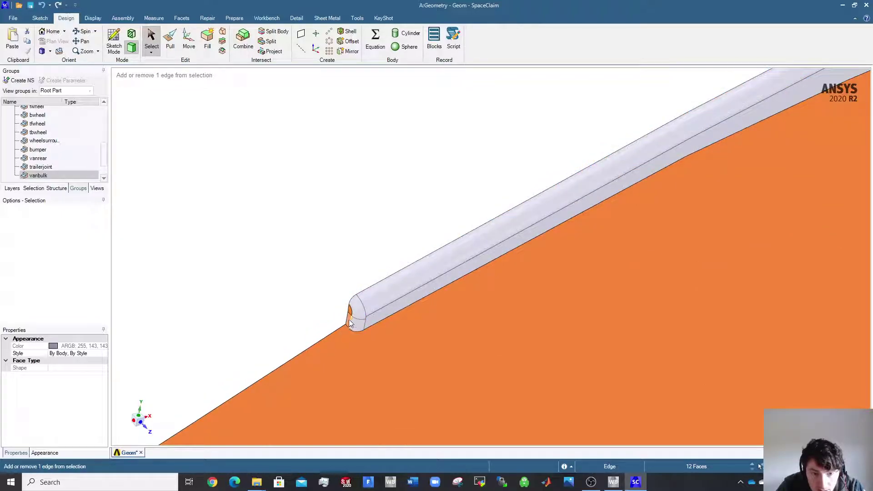
pyautogui.scroll(4, 353, 311)
pyautogui.keyDown('ctrl'); pyautogui.click(345, 305); pyautogui.keyUp('ctrl')
pyautogui.keyDown('ctrl'); pyautogui.click(342, 333); pyautogui.keyUp('ctrl')
pyautogui.scroll(-4, 514, 317)
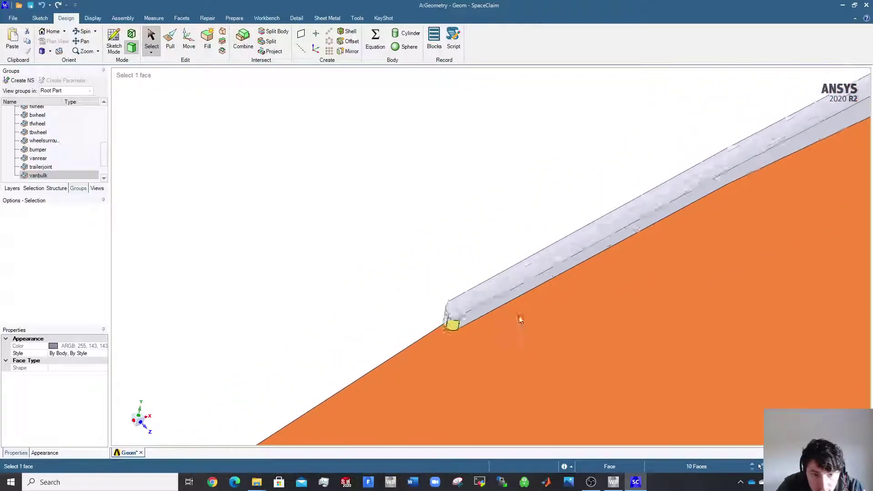
pyautogui.scroll(-6, 516, 320)
# Create the named selection trailerfront from the trailer's nose faces and hide it.
pyautogui.keyDown('ctrl'); pyautogui.moveTo(621, 353); pyautogui.dragTo(514, 211, button='middle'); pyautogui.keyUp('ctrl')
pyautogui.click(6, 82)
pyautogui.write('trailerfro')
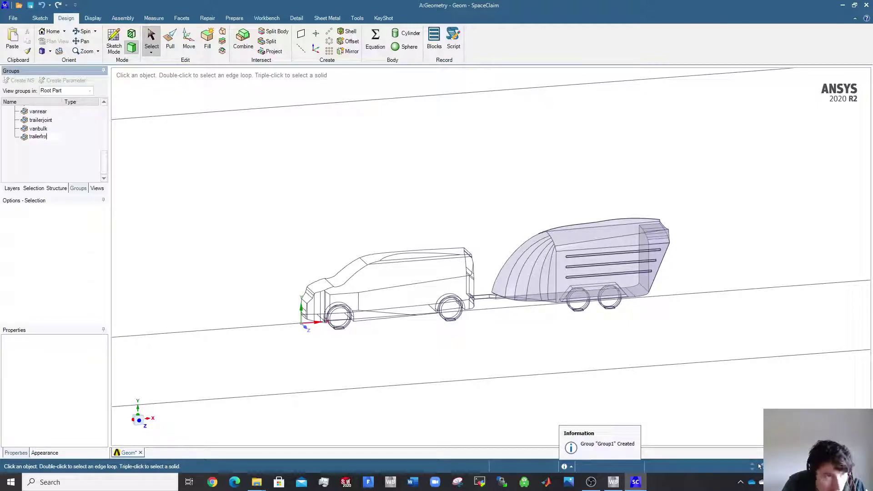
pyautogui.click(35, 134)
pyautogui.rightClick(35, 134)
pyautogui.click(81, 197)
pyautogui.click(685, 392)
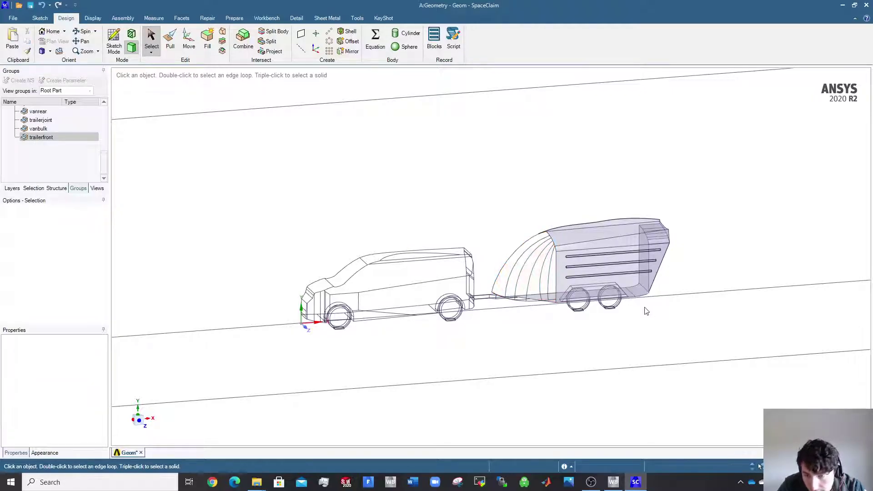
# Select the inner and outer rounded edge faces around the uppermost groove on the trailer's side.
pyautogui.scroll(5, 643, 306)
pyautogui.moveTo(570, 261); pyautogui.dragTo(690, 193, button='middle')
pyautogui.scroll(-3, 575, 269)
pyautogui.scroll(2, 572, 154)
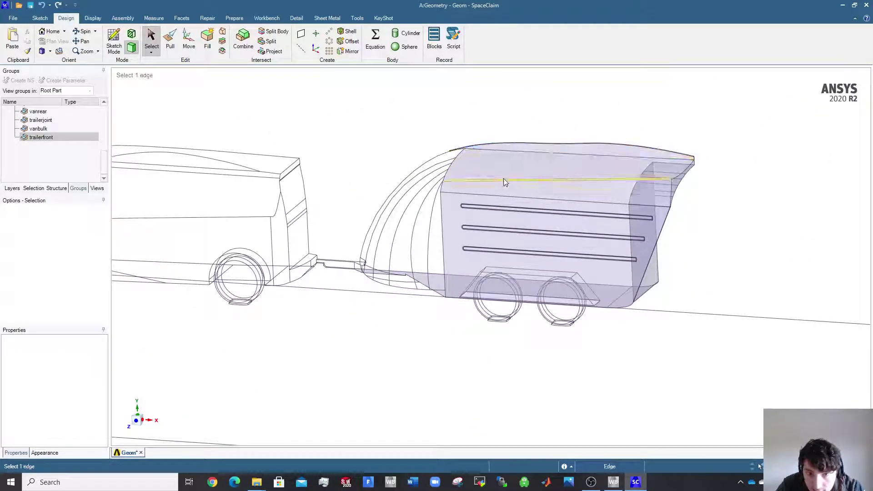
pyautogui.scroll(-1, 504, 178)
pyautogui.moveTo(503, 178); pyautogui.dragTo(522, 148, button='middle')
pyautogui.scroll(8, 469, 209)
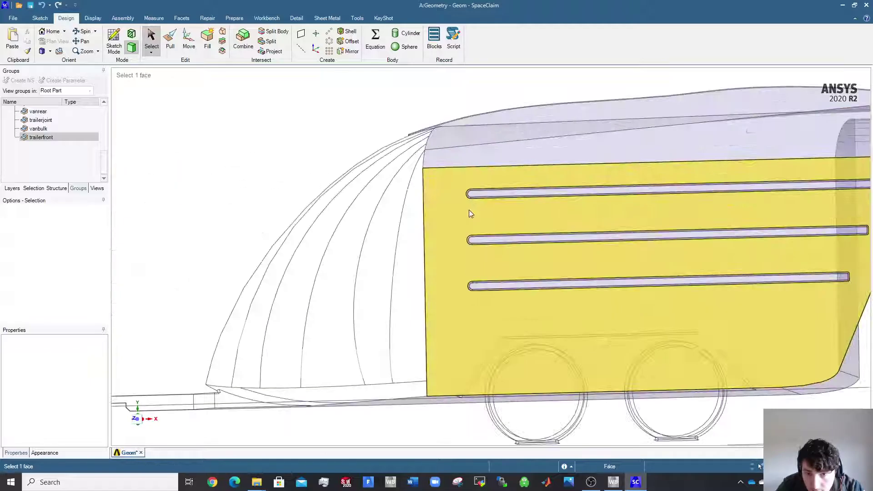
pyautogui.scroll(6, 468, 186)
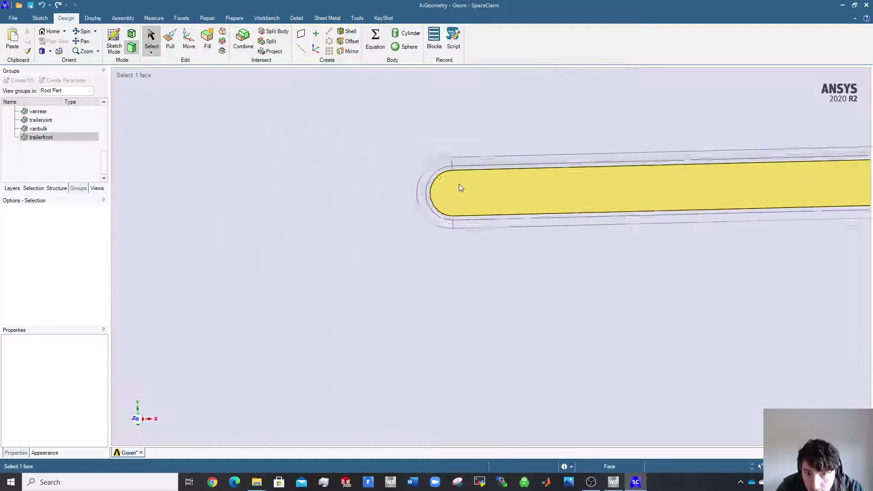
pyautogui.keyDown('ctrl'); pyautogui.doubleClick(438, 169); pyautogui.keyUp('ctrl')
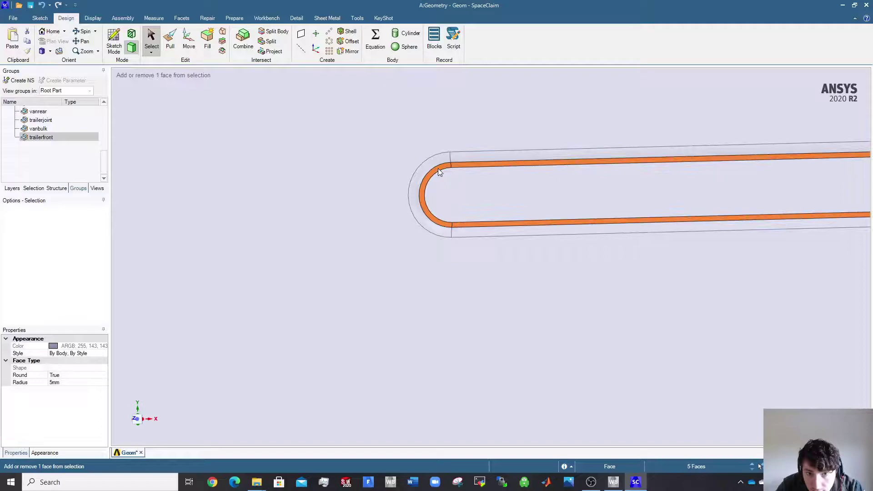
pyautogui.keyDown('ctrl'); pyautogui.doubleClick(438, 161); pyautogui.keyUp('ctrl')
pyautogui.scroll(-12, 462, 165)
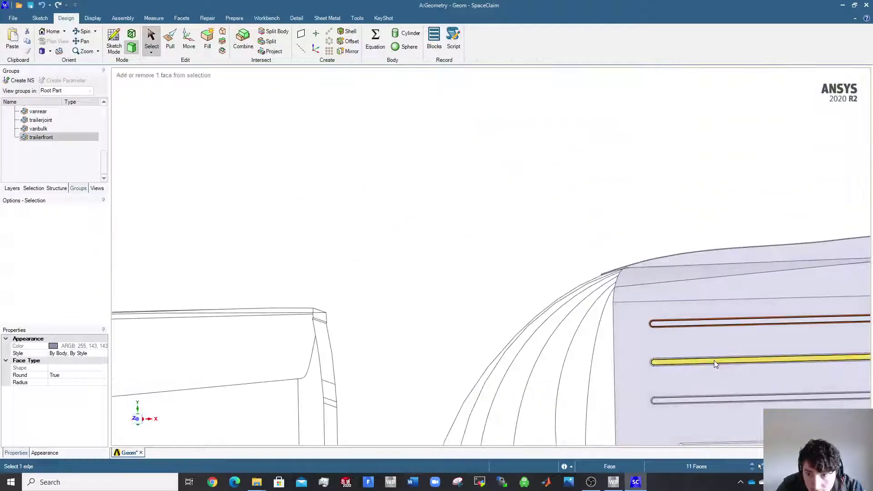
# Add the inner and outer rounded edge faces around the middle side groove to the selection.
pyautogui.scroll(8, 615, 238)
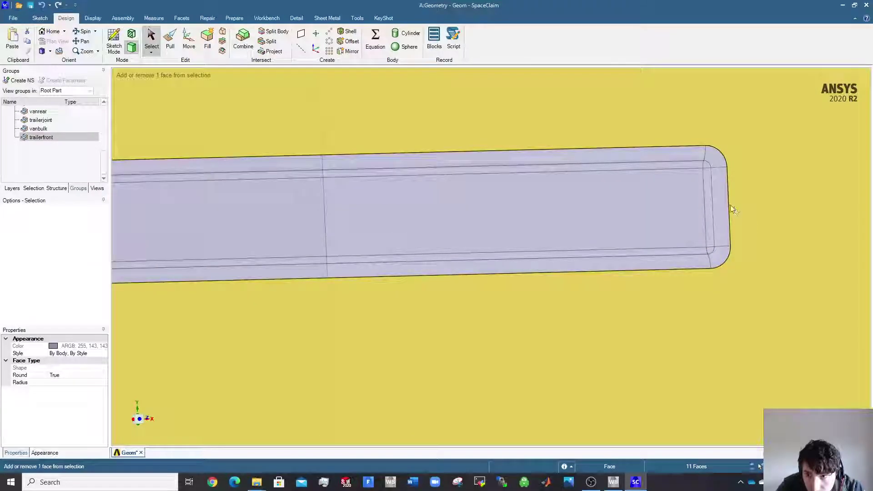
pyautogui.keyDown('ctrl'); pyautogui.click(708, 202); pyautogui.keyUp('ctrl')
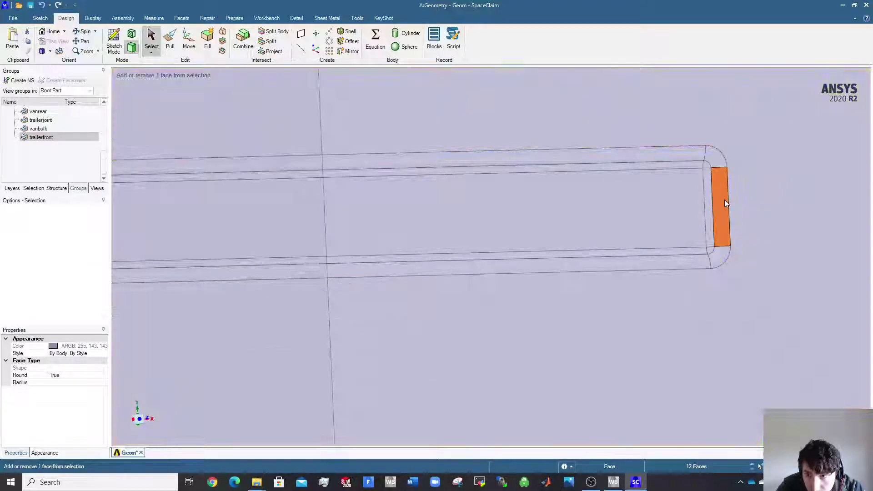
pyautogui.keyDown('ctrl'); pyautogui.doubleClick(708, 199); pyautogui.keyUp('ctrl')
pyautogui.keyDown('ctrl'); pyautogui.doubleClick(692, 249); pyautogui.keyUp('ctrl')
pyautogui.scroll(-6, 436, 301)
# Add the rounded edge faces around the lowest side groove to the selection.
pyautogui.keyDown('shift'); pyautogui.moveTo(314, 296); pyautogui.dragTo(859, 269, button='middle'); pyautogui.keyUp('shift')
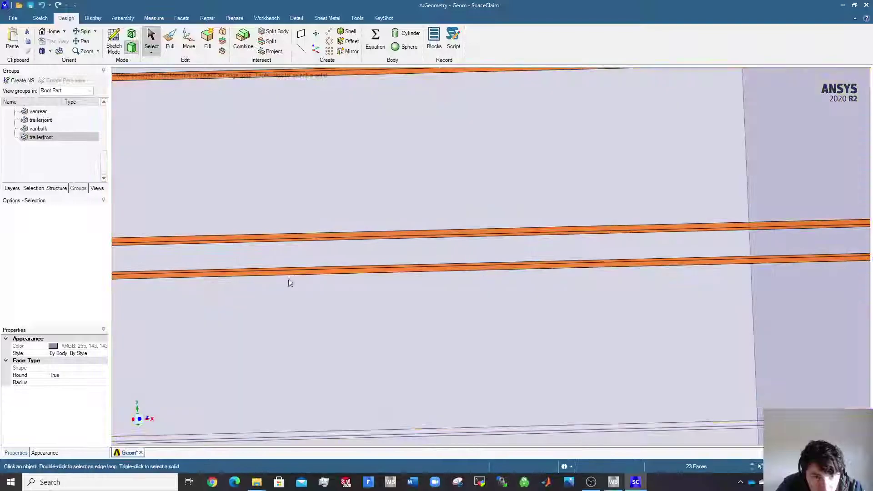
pyautogui.keyDown('shift'); pyautogui.moveTo(313, 281); pyautogui.dragTo(736, 271, button='middle'); pyautogui.keyUp('shift')
pyautogui.keyDown('shift'); pyautogui.moveTo(354, 291); pyautogui.dragTo(739, 282, button='middle'); pyautogui.keyUp('shift')
pyautogui.scroll(-4, 537, 359)
pyautogui.scroll(3, 574, 410)
pyautogui.scroll(5, 428, 382)
pyautogui.scroll(3, 427, 381)
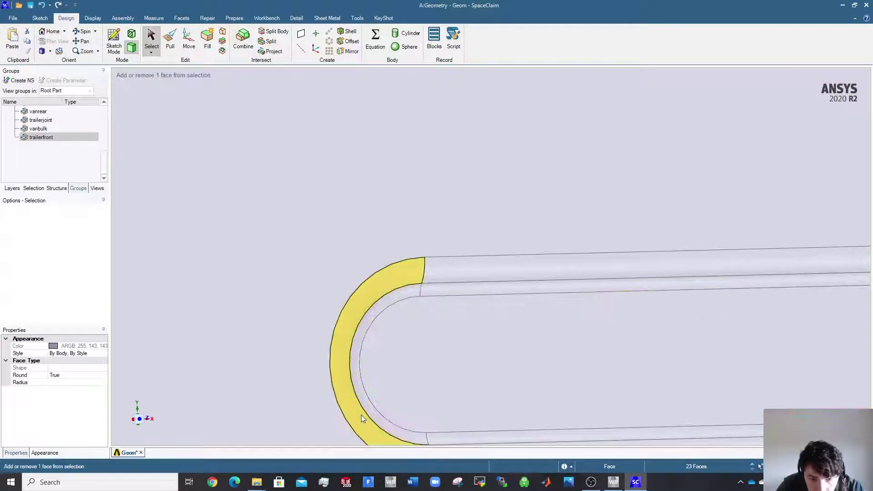
pyautogui.keyDown('ctrl'); pyautogui.doubleClick(361, 415); pyautogui.keyUp('ctrl')
pyautogui.scroll(-8, 447, 422)
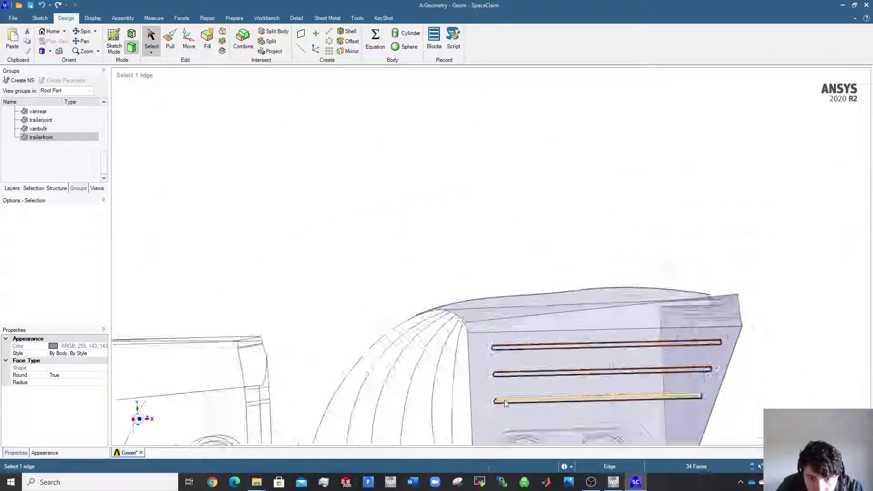
# Add the small flat and rounded faces at the front tip of the trailer's roof strip to the selection.
pyautogui.scroll(-6, 502, 402)
pyautogui.moveTo(503, 402); pyautogui.dragTo(412, 185, button='middle')
pyautogui.scroll(5, 432, 226)
pyautogui.scroll(10, 432, 225)
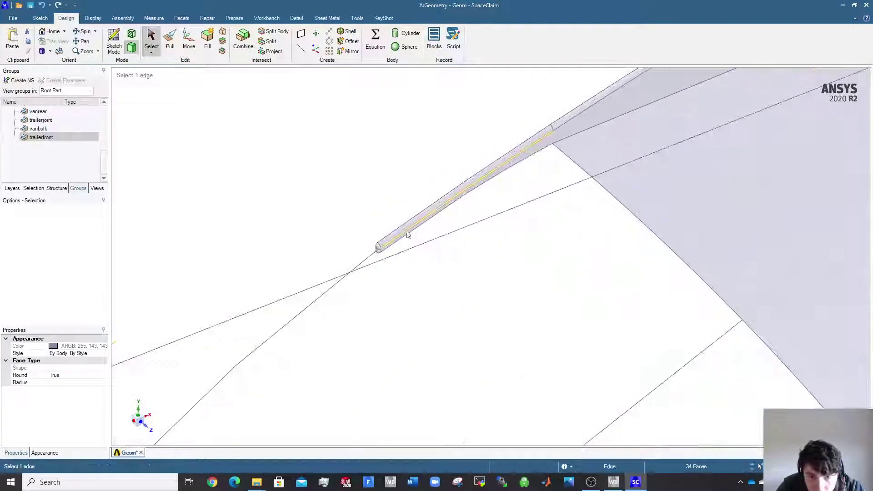
pyautogui.scroll(2, 337, 266)
pyautogui.keyDown('ctrl'); pyautogui.click(333, 263); pyautogui.keyUp('ctrl')
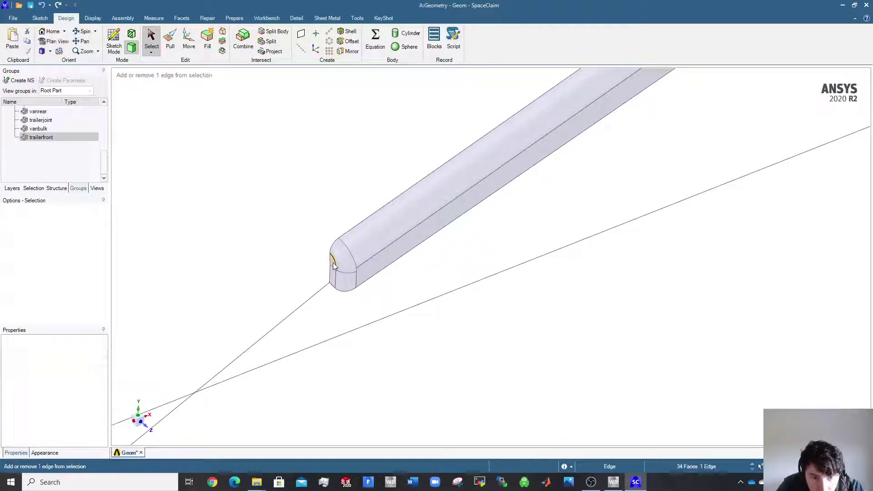
pyautogui.keyDown('ctrl'); pyautogui.click(334, 262); pyautogui.keyUp('ctrl')
pyautogui.scroll(3, 334, 262)
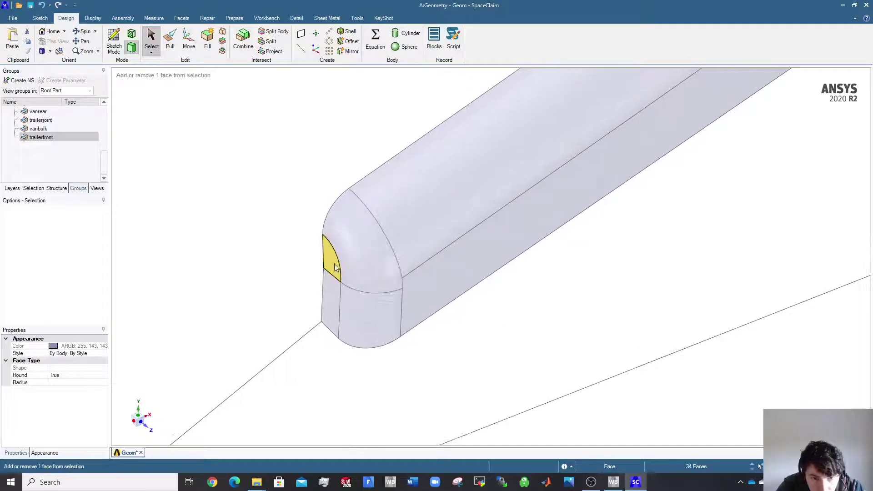
pyautogui.keyDown('ctrl'); pyautogui.click(332, 291); pyautogui.keyUp('ctrl')
pyautogui.keyDown('ctrl'); pyautogui.click(362, 274); pyautogui.keyUp('ctrl')
pyautogui.scroll(-5, 437, 252)
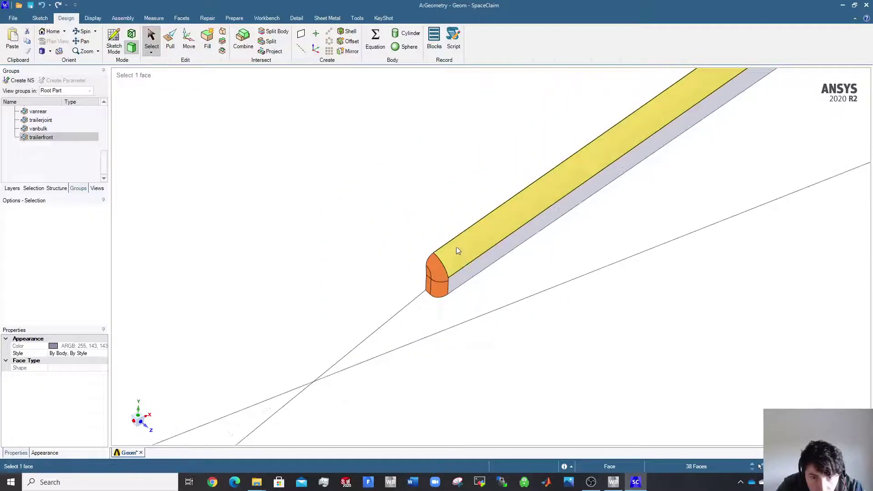
# Add the long top and side faces of the trailer's roof strip to the selection.
pyautogui.keyDown('ctrl'); pyautogui.click(456, 250); pyautogui.keyUp('ctrl')
pyautogui.keyDown('ctrl'); pyautogui.click(474, 275); pyautogui.keyUp('ctrl')
pyautogui.moveTo(551, 249); pyautogui.dragTo(702, 189, button='middle')
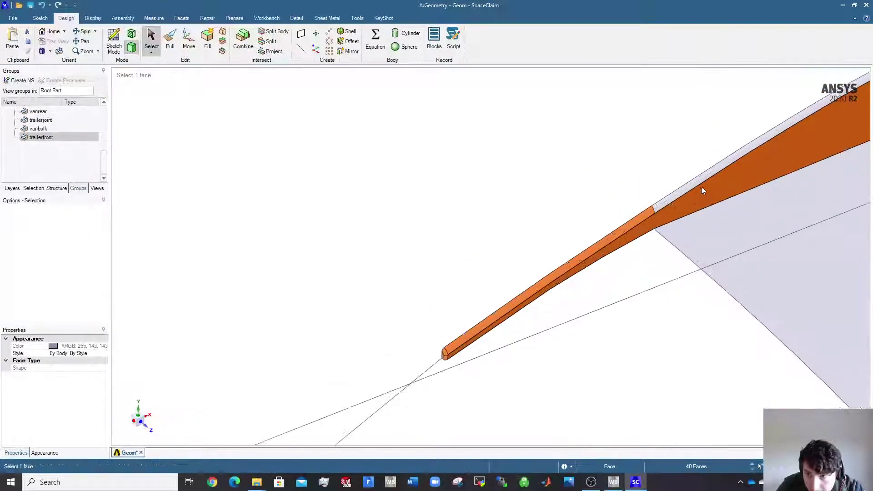
pyautogui.keyDown('ctrl'); pyautogui.click(670, 200); pyautogui.keyUp('ctrl')
pyautogui.scroll(-10, 717, 238)
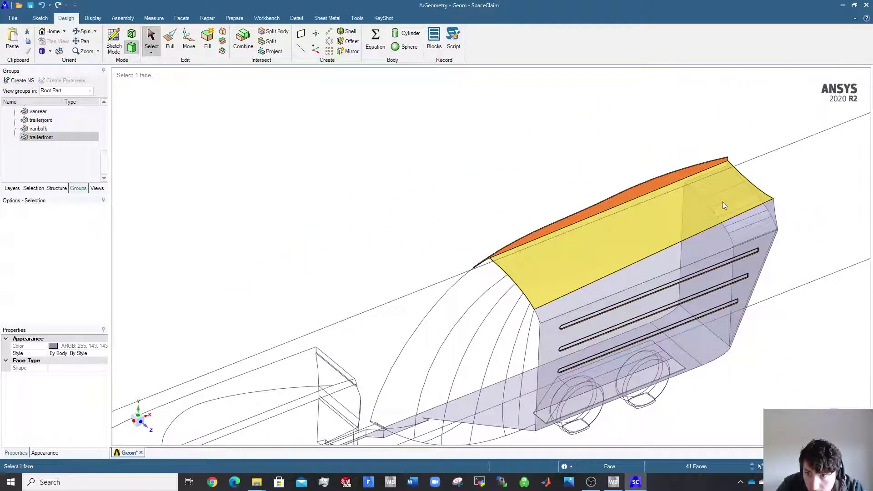
# Create the named selection fine from the selected groove and roof strip faces and hide it.
pyautogui.moveTo(744, 150); pyautogui.dragTo(448, 320, button='middle')
pyautogui.scroll(-4, 705, 173)
pyautogui.scroll(8, 523, 196)
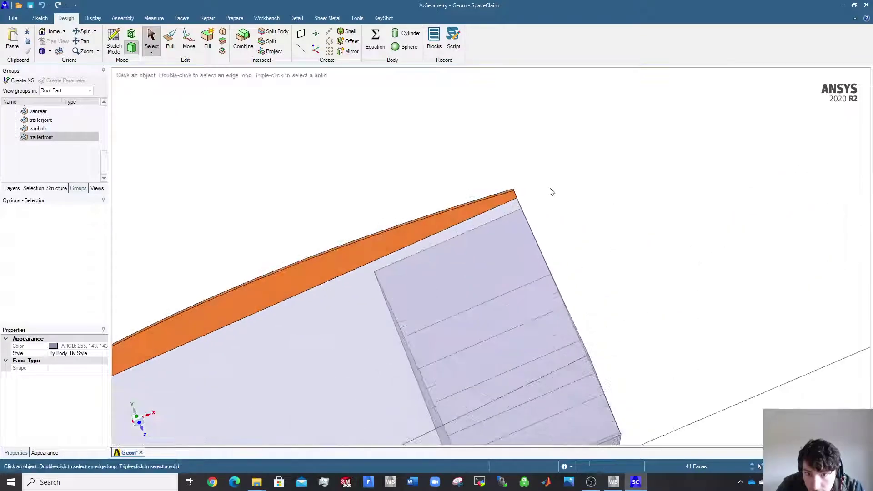
pyautogui.scroll(-1, 504, 194)
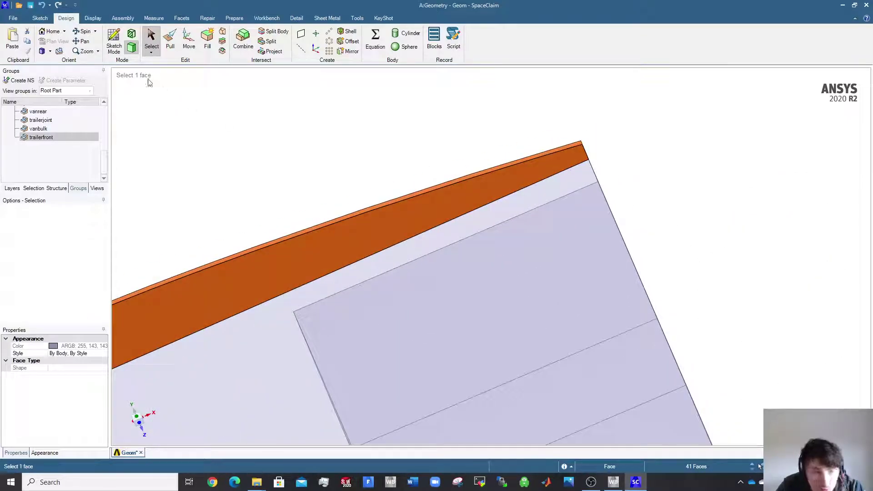
pyautogui.click(22, 81)
pyautogui.write('ful')
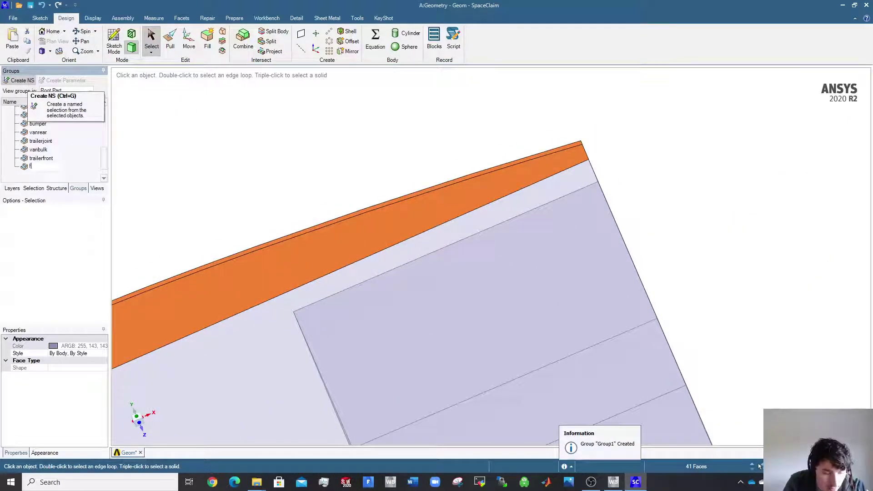
pyautogui.rightClick(51, 165)
pyautogui.click(78, 227)
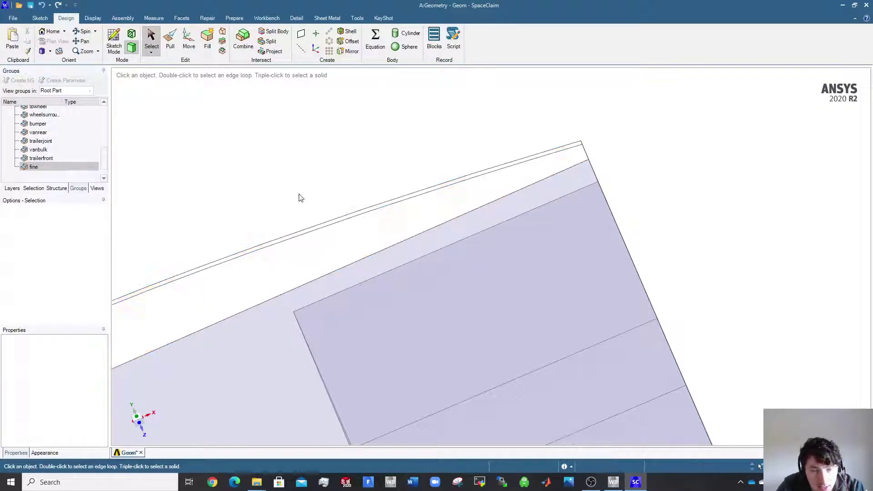
pyautogui.scroll(-10, 501, 326)
pyautogui.moveTo(471, 392); pyautogui.dragTo(500, 341, button='middle')
pyautogui.scroll(-3, 478, 393)
pyautogui.keyDown('ctrl'); pyautogui.moveTo(468, 405); pyautogui.dragTo(495, 255, button='middle'); pyautogui.keyUp('ctrl')
pyautogui.scroll(4, 495, 255)
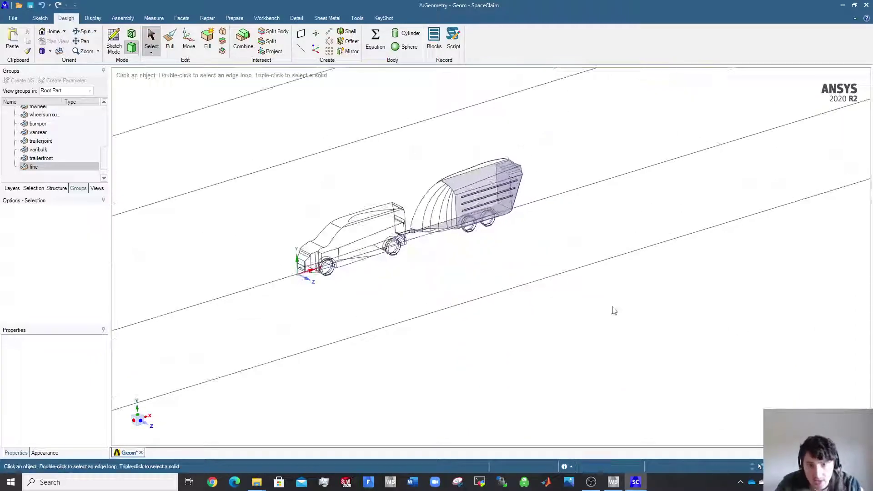
# Box-select all remaining visible faces of the trailer body and create the named selection trailerbulk from them.
pyautogui.scroll(3, 481, 233)
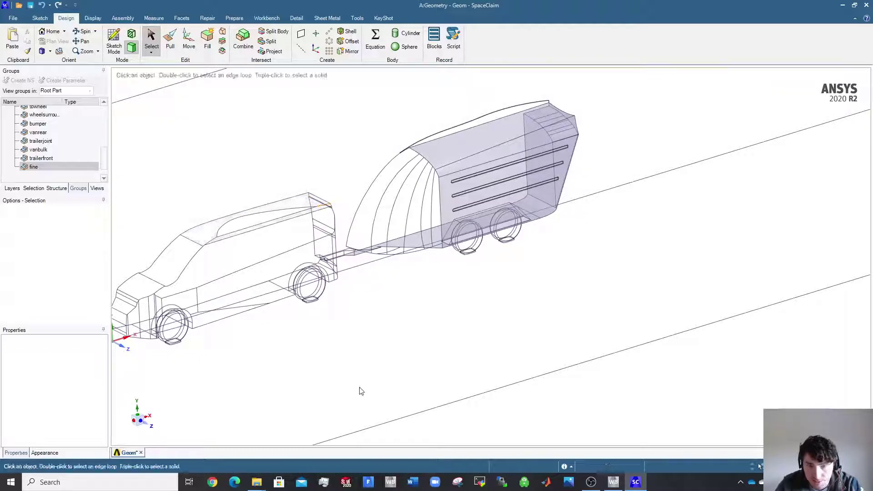
pyautogui.moveTo(238, 382); pyautogui.dragTo(750, 78)
pyautogui.moveTo(461, 225)
pyautogui.mouseDown(button='middle')
pyautogui.moveTo(403, 142)
pyautogui.moveTo(234, 199)
pyautogui.moveTo(241, 226)
pyautogui.moveTo(316, 215)
pyautogui.moveTo(410, 228)
pyautogui.mouseUp(button='middle')
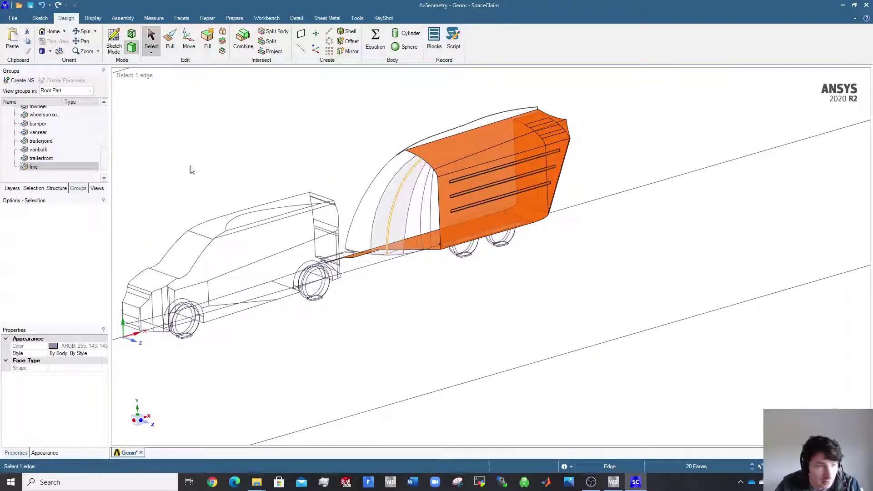
pyautogui.click(33, 81)
pyautogui.write('trailerbulk')
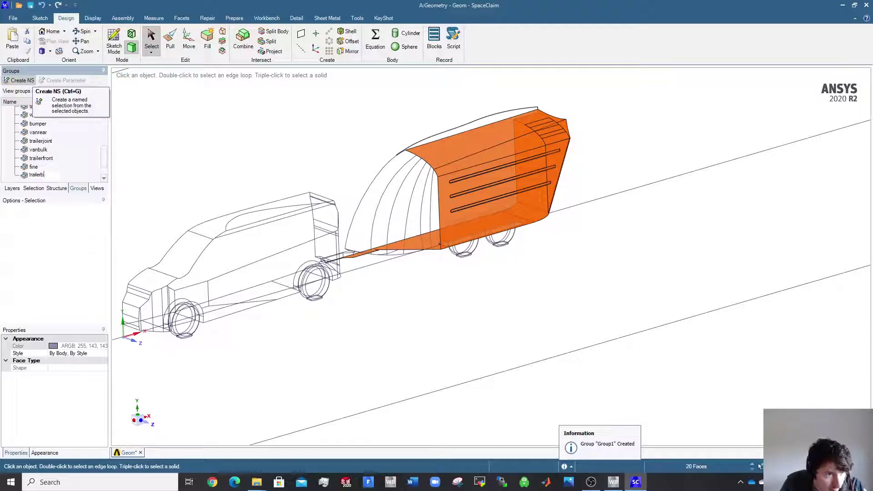
# Hide the faces of the trailerbulk group and clear the selection.
pyautogui.rightClick(34, 175)
pyautogui.click(70, 234)
pyautogui.click(468, 384)
pyautogui.press('Escape')
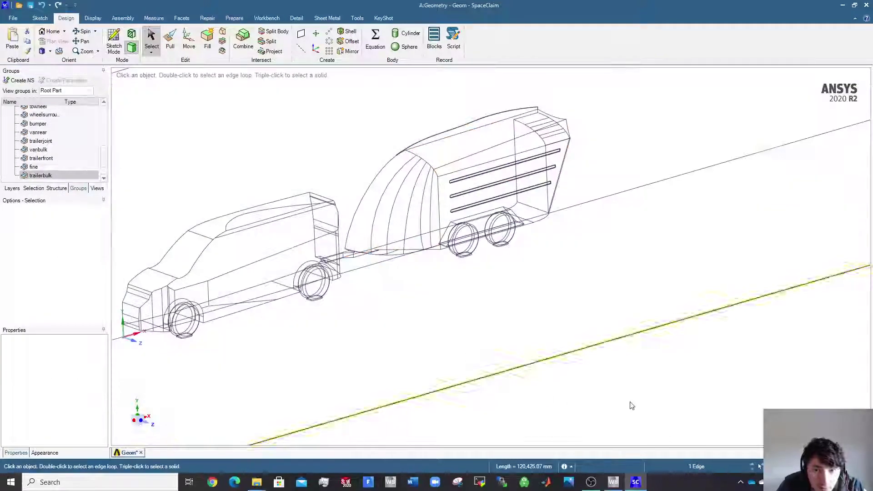
# Check the van, trailer and surrounding enclosure for visible faces not yet assigned to a group.
pyautogui.scroll(-5, 626, 394)
pyautogui.keyDown('shift'); pyautogui.moveTo(626, 394); pyautogui.dragTo(596, 207, button='middle'); pyautogui.keyUp('shift')
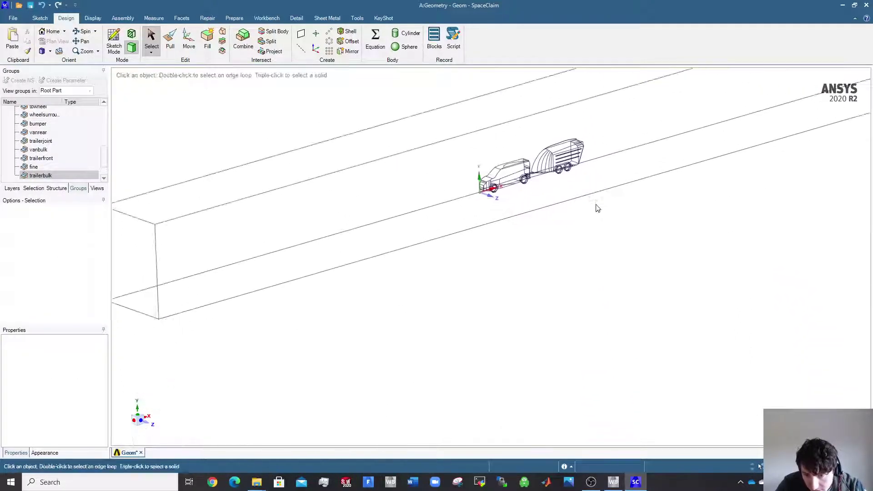
pyautogui.moveTo(381, 314); pyautogui.dragTo(690, 67)
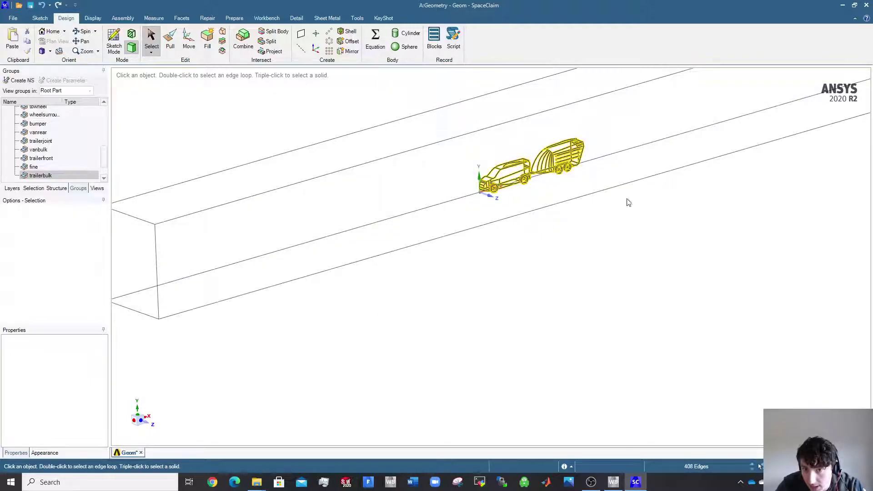
pyautogui.click(555, 242)
pyautogui.scroll(-5, 578, 242)
pyautogui.moveTo(661, 248); pyautogui.dragTo(390, 312, button='middle')
pyautogui.scroll(2, 349, 323)
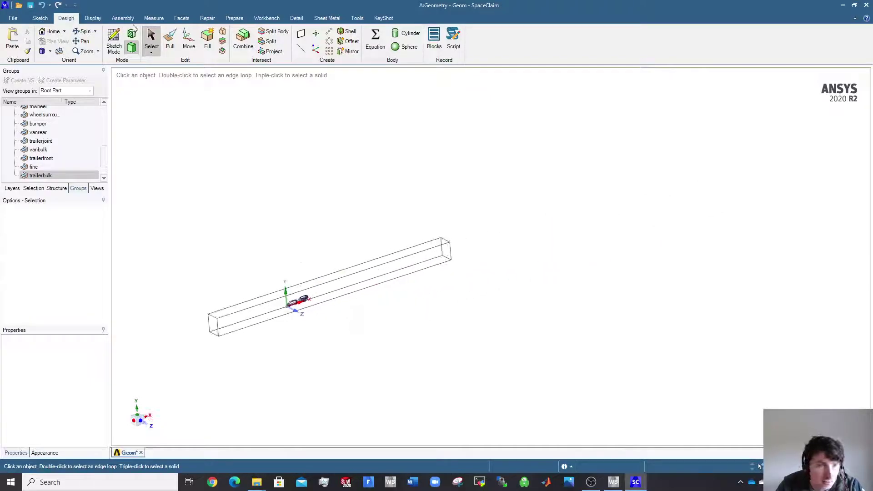
# Leave the SpaceClaim geometry, return to Workbench and add a Fluent (with Fluent Meshing) system beside the Geometry system.
pyautogui.click(11, 20)
pyautogui.click(32, 140)
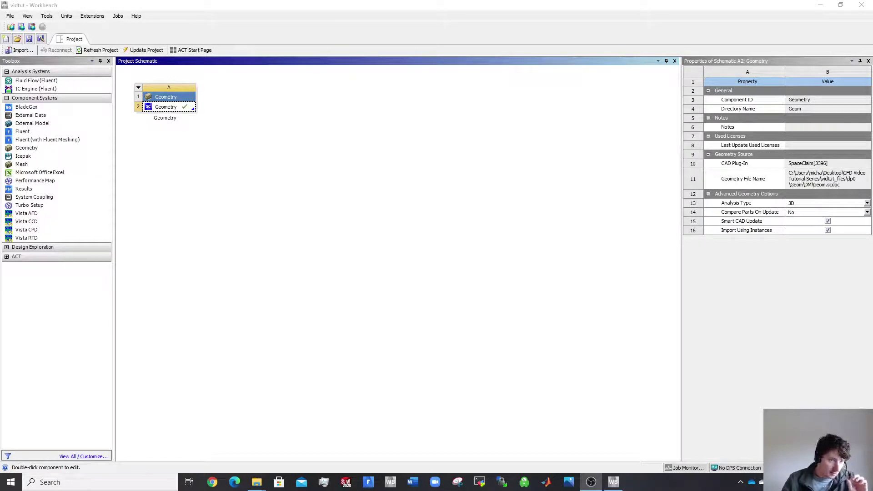
pyautogui.click(62, 141)
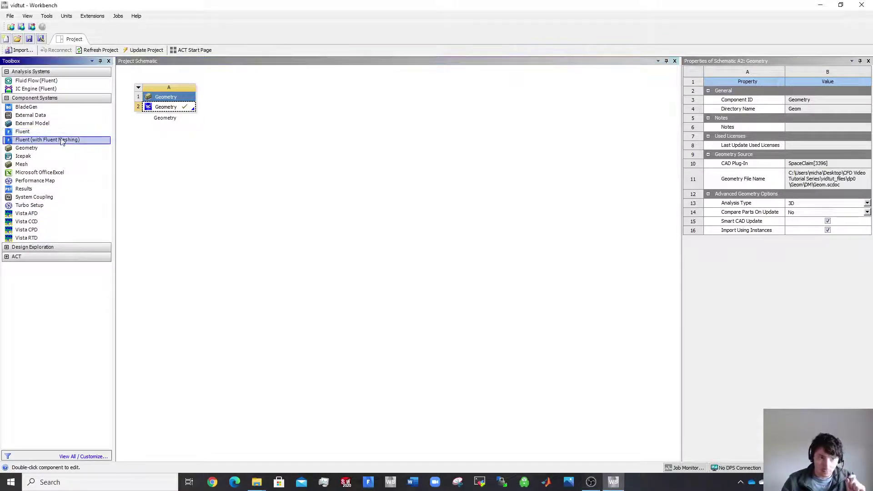
pyautogui.moveTo(58, 143); pyautogui.dragTo(242, 116)
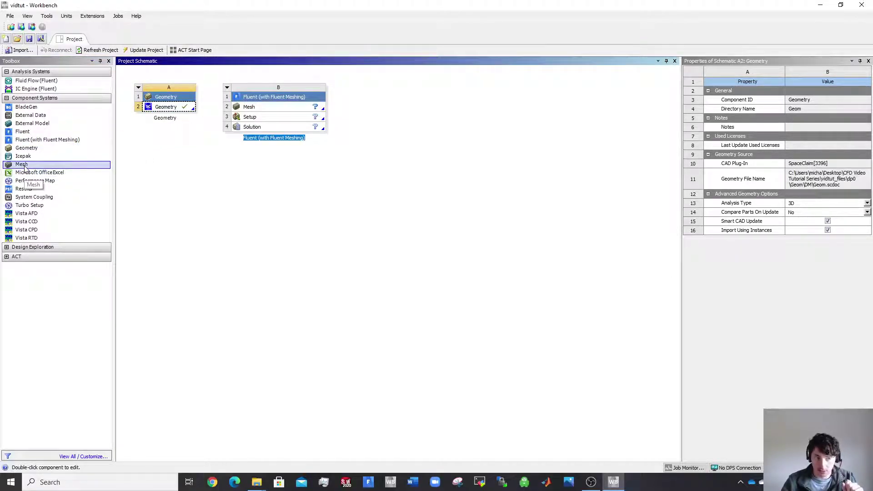
pyautogui.click(275, 185)
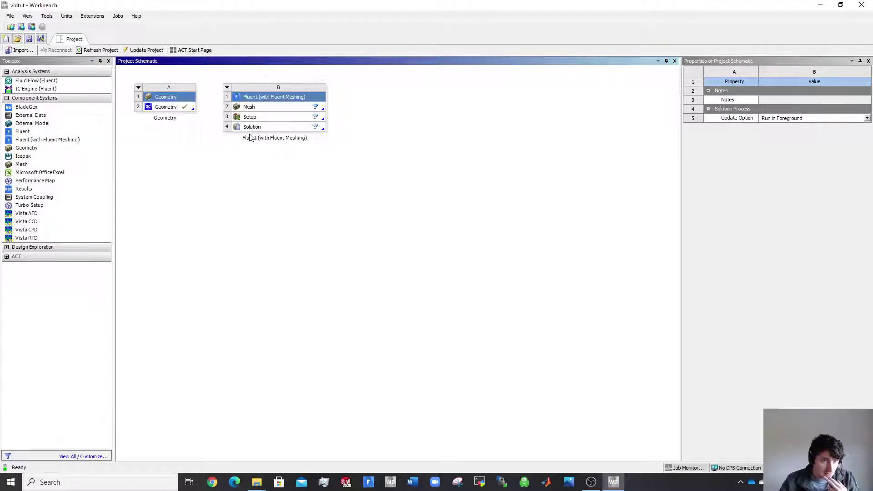
# Link the Geometry cell of system A to the Mesh cell of the Fluent (with Fluent Meshing) system.
pyautogui.click(187, 109)
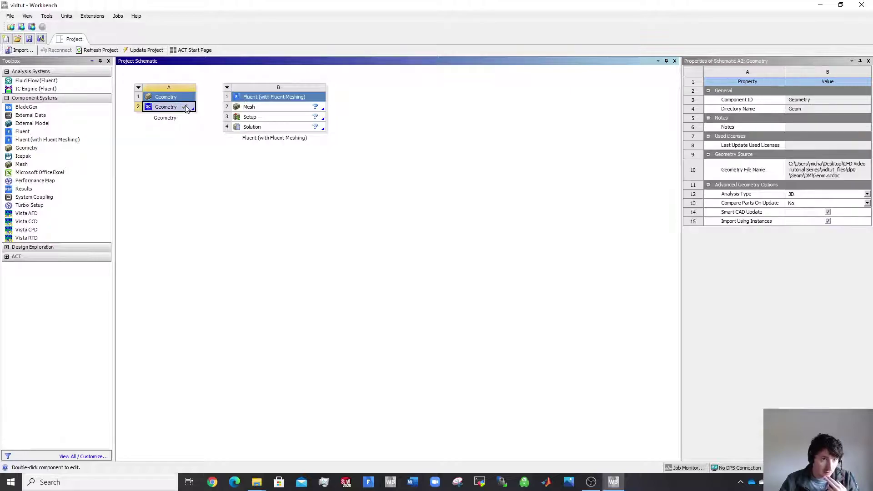
pyautogui.moveTo(191, 107); pyautogui.dragTo(225, 109)
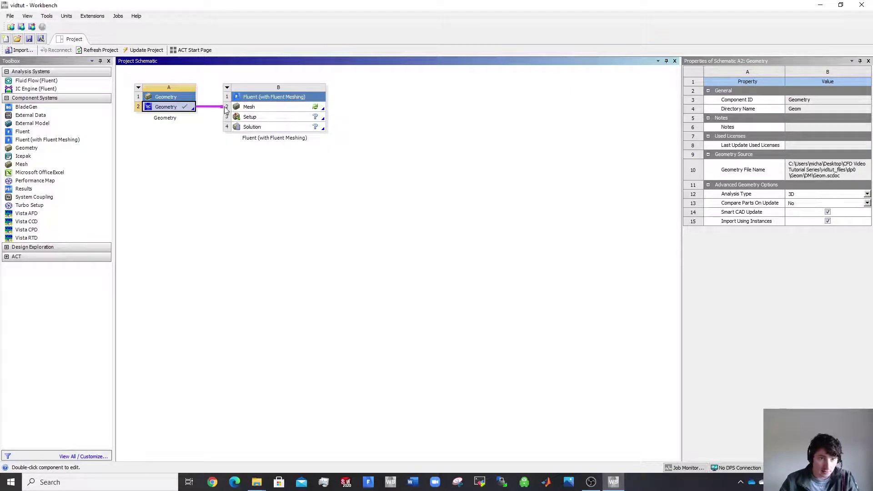
pyautogui.click(268, 106)
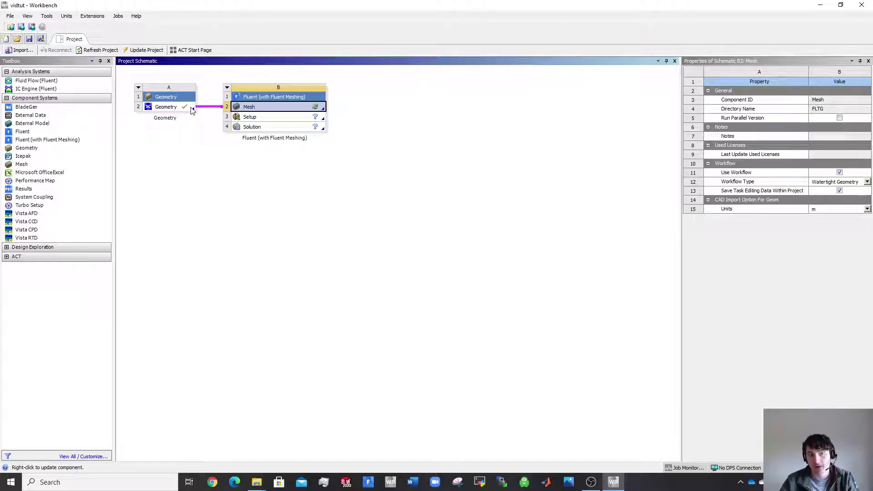
# Delete the connection between the Geometry cell and the Fluent system's Mesh cell.
pyautogui.rightClick(214, 108)
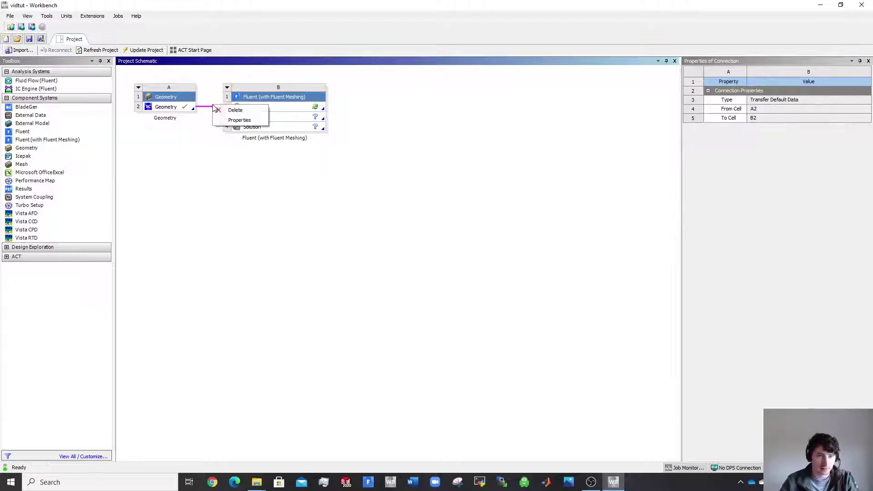
pyautogui.click(234, 110)
pyautogui.click(444, 253)
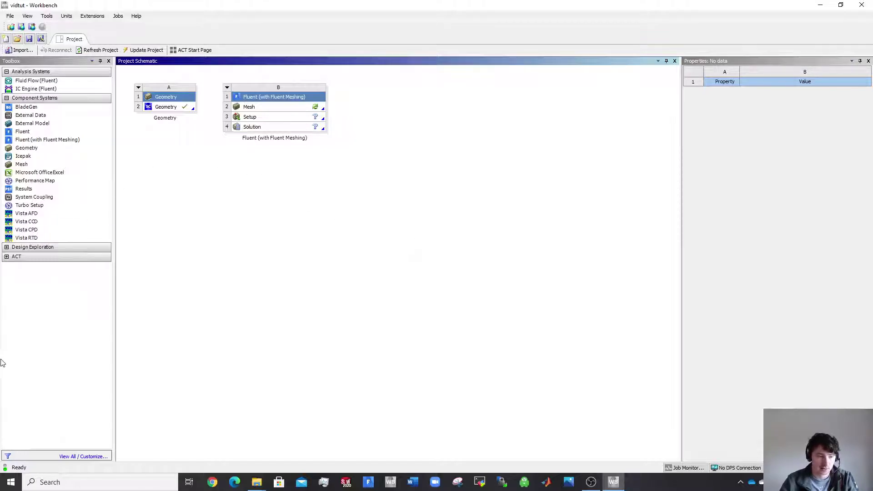